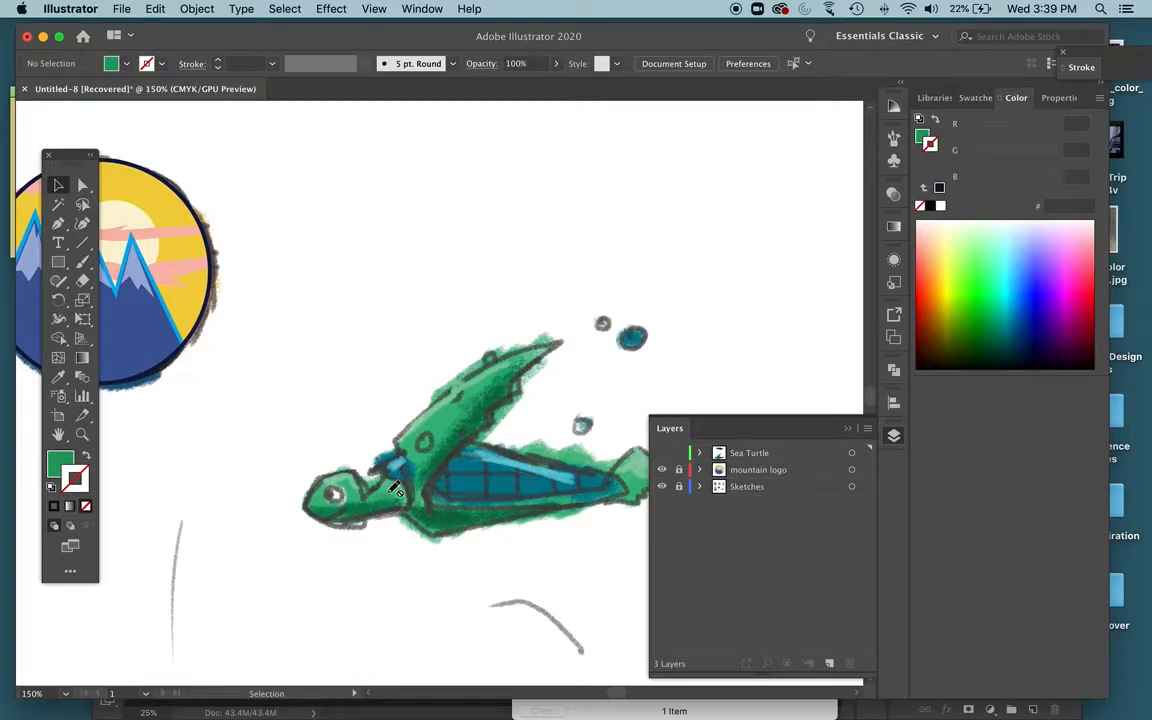
Show the Sea Turtle layer and delete the spare blue grid-patterned shell above the turtle
scroll(533, 392, "right", 5)
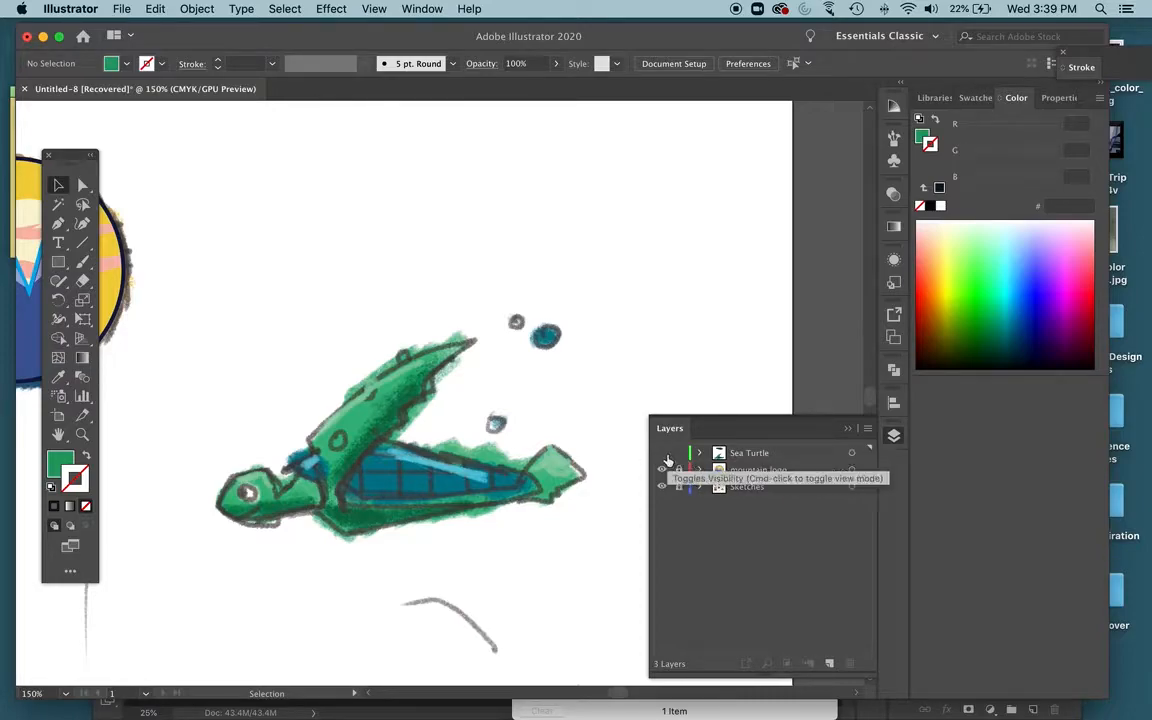
left_click(661, 453)
scroll(517, 455, "up", 2)
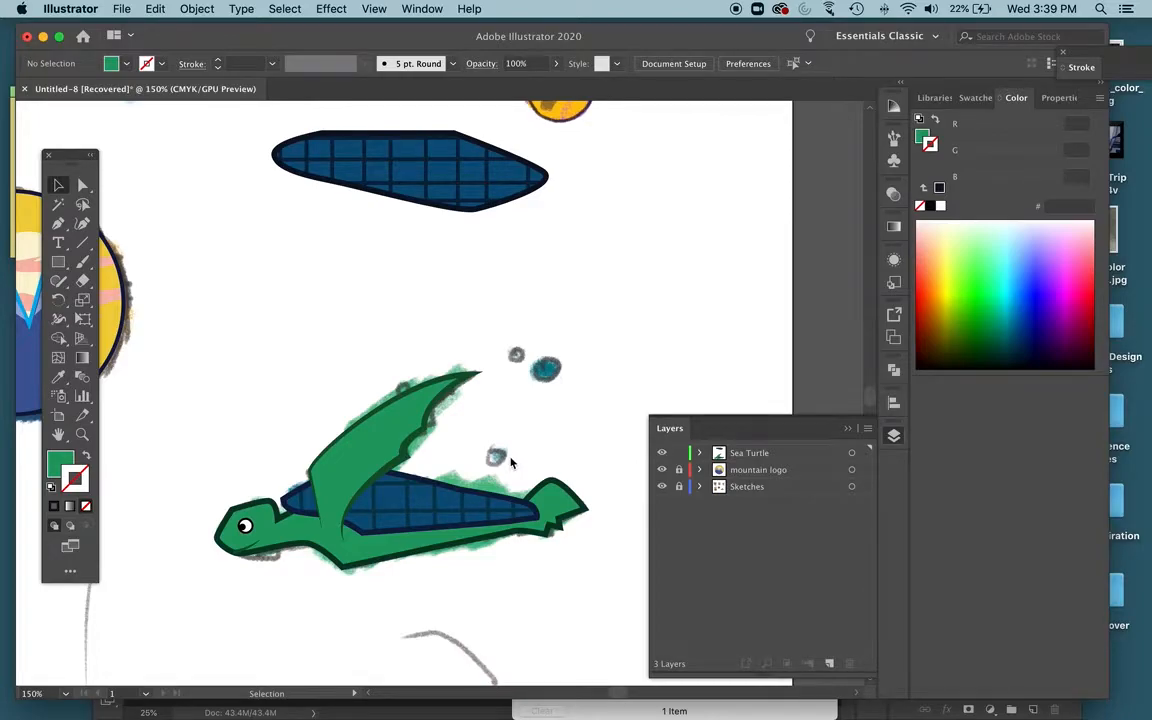
scroll(510, 462, "up", 3)
left_click_drag(243, 175, 487, 310)
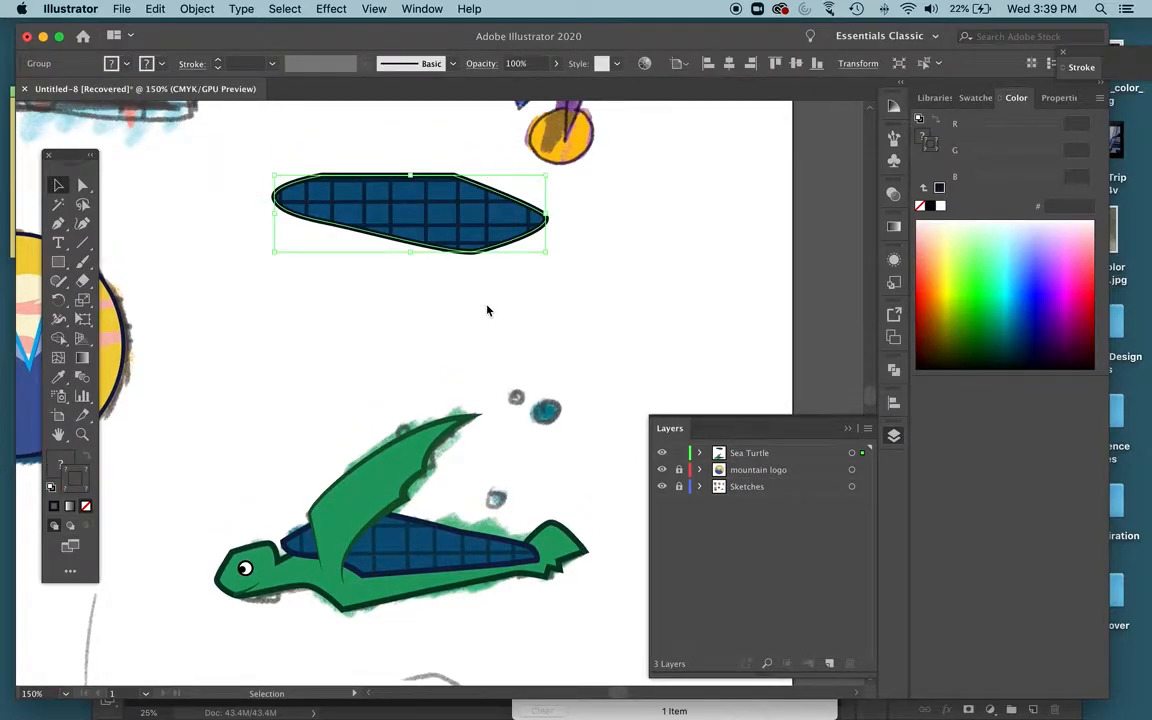
key("Delete")
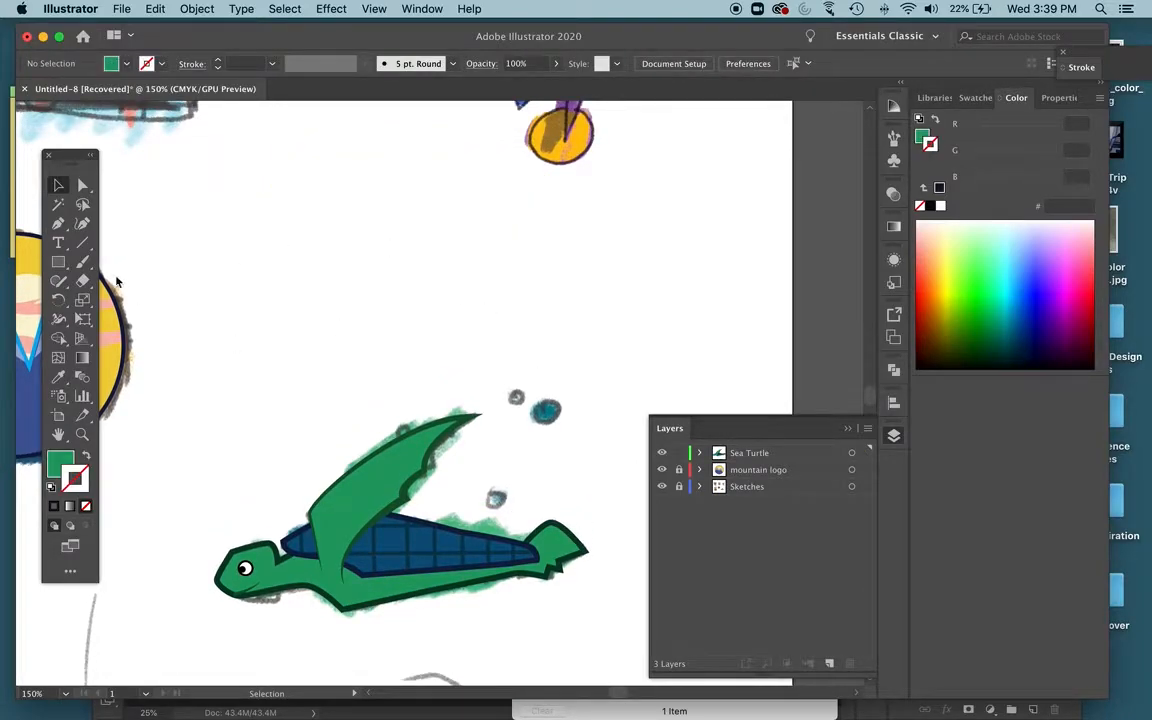
Draw a closed green practice shape with a small head and long body above the turtle using the Pen tool
key("p")
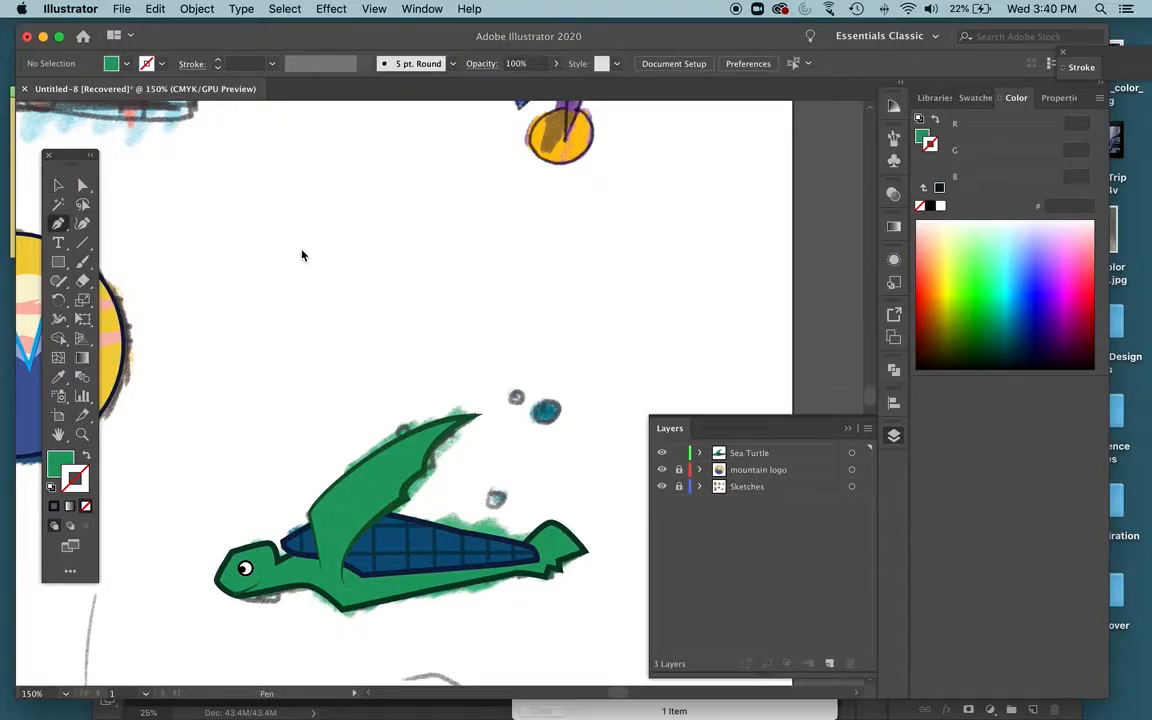
scroll(302, 256, "up", 1)
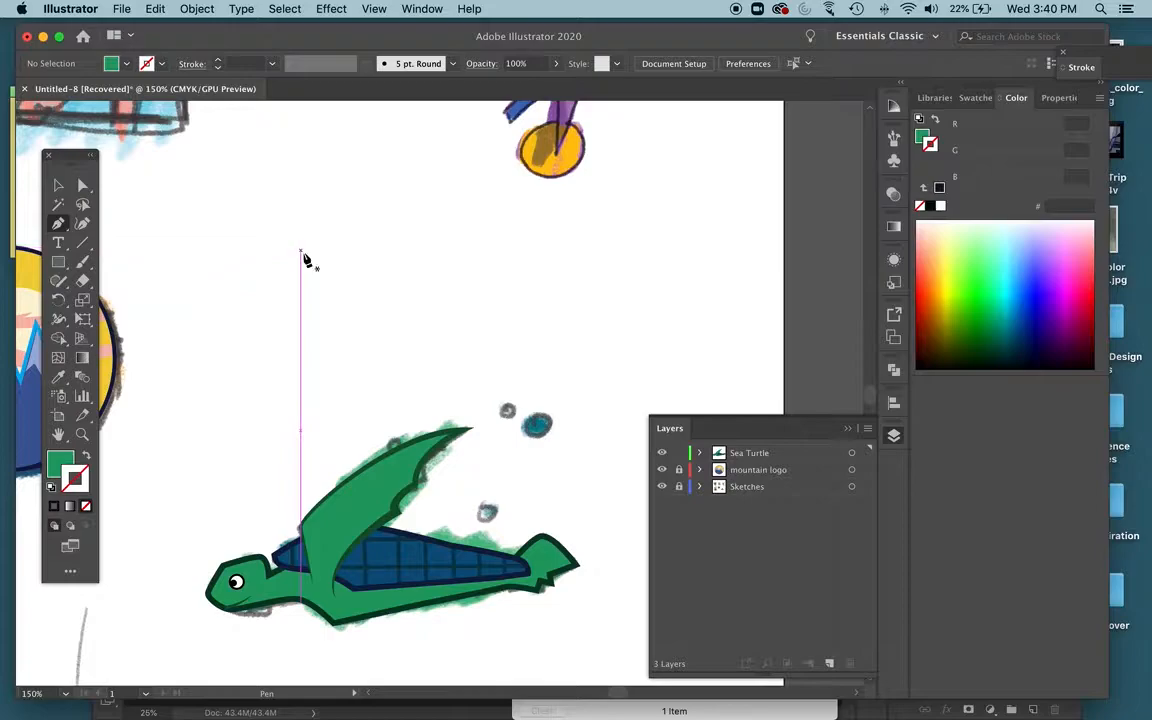
left_click_drag(312, 237, 299, 282)
left_click(302, 295)
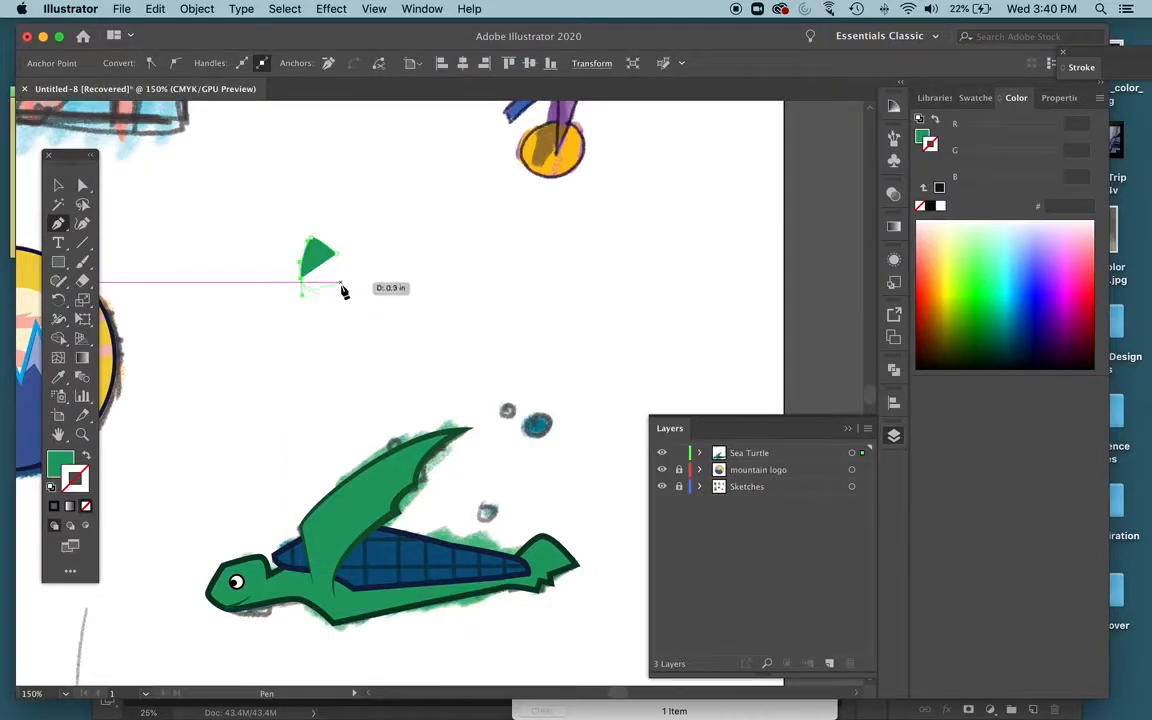
left_click(343, 287)
left_click(381, 305)
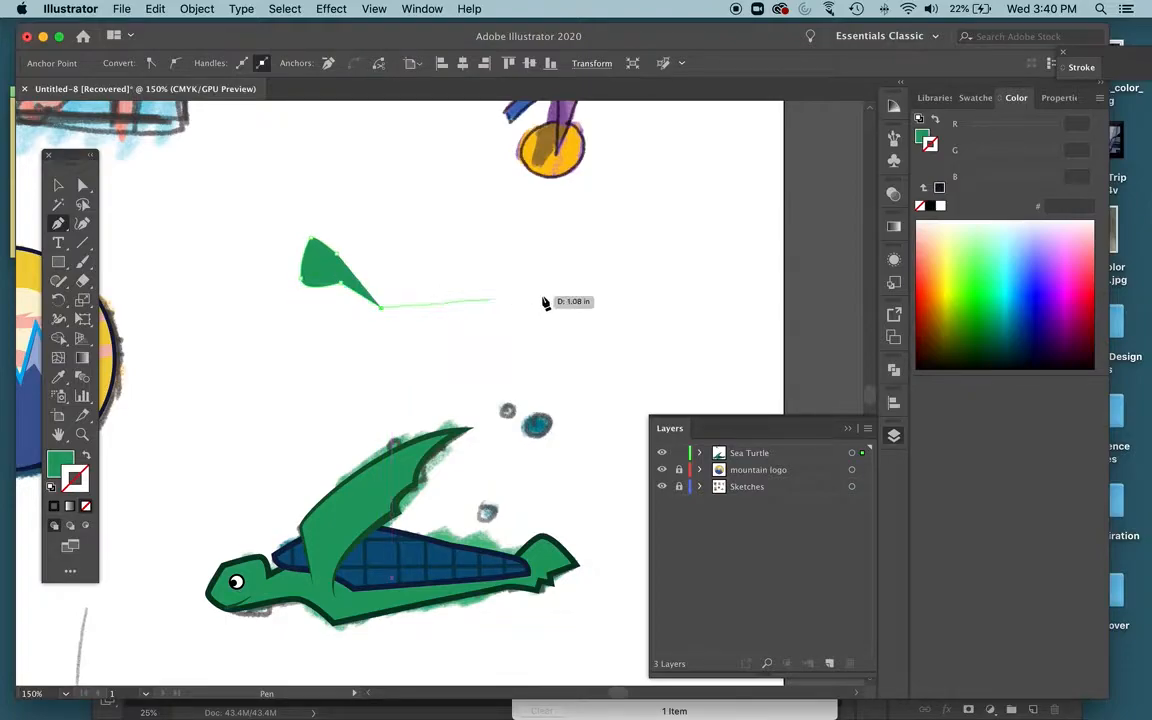
left_click(604, 289)
left_click(600, 238)
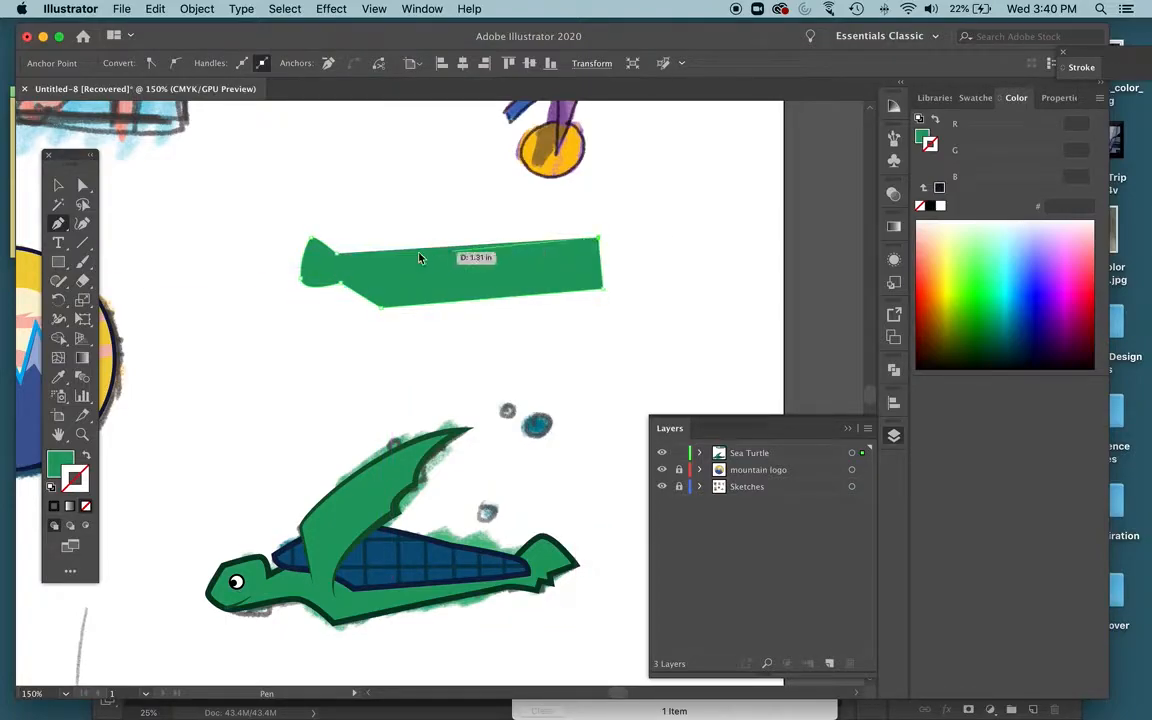
left_click(391, 255)
left_click(336, 253)
left_click(314, 237)
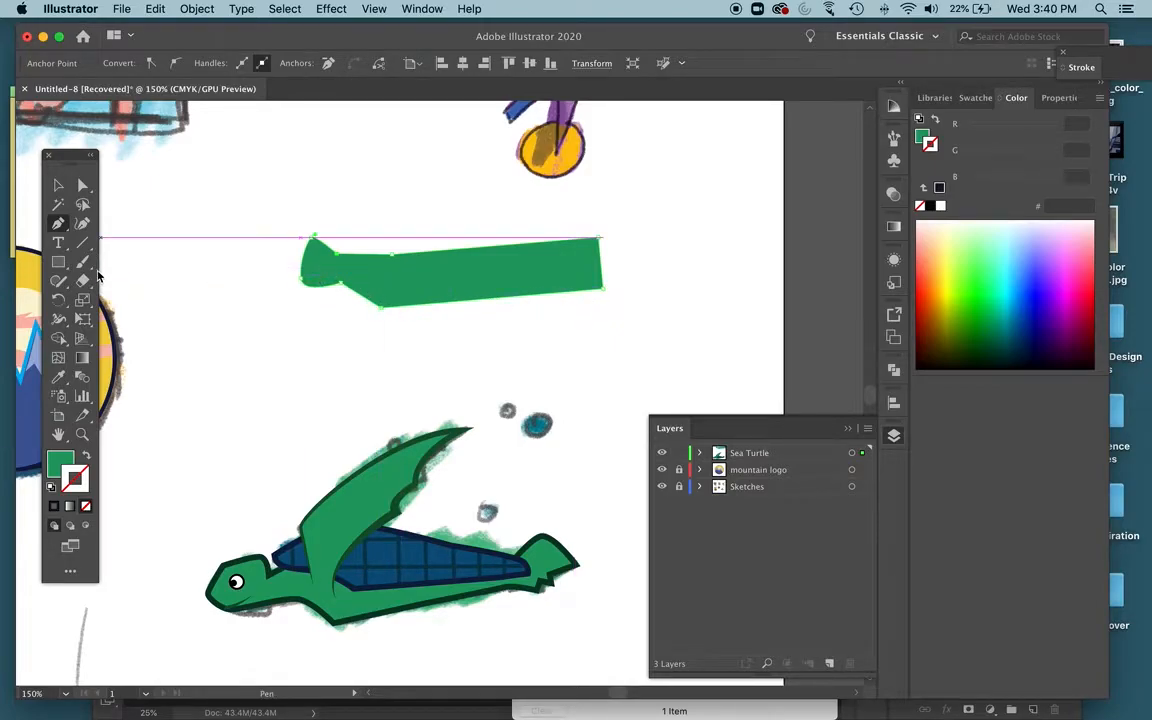
Draw a closed shape with a wavy upper edge overlapping the lower part of the practice shape and extending past it
left_click_drag(274, 289, 562, 281)
left_click(616, 273)
left_click_drag(634, 294, 594, 326)
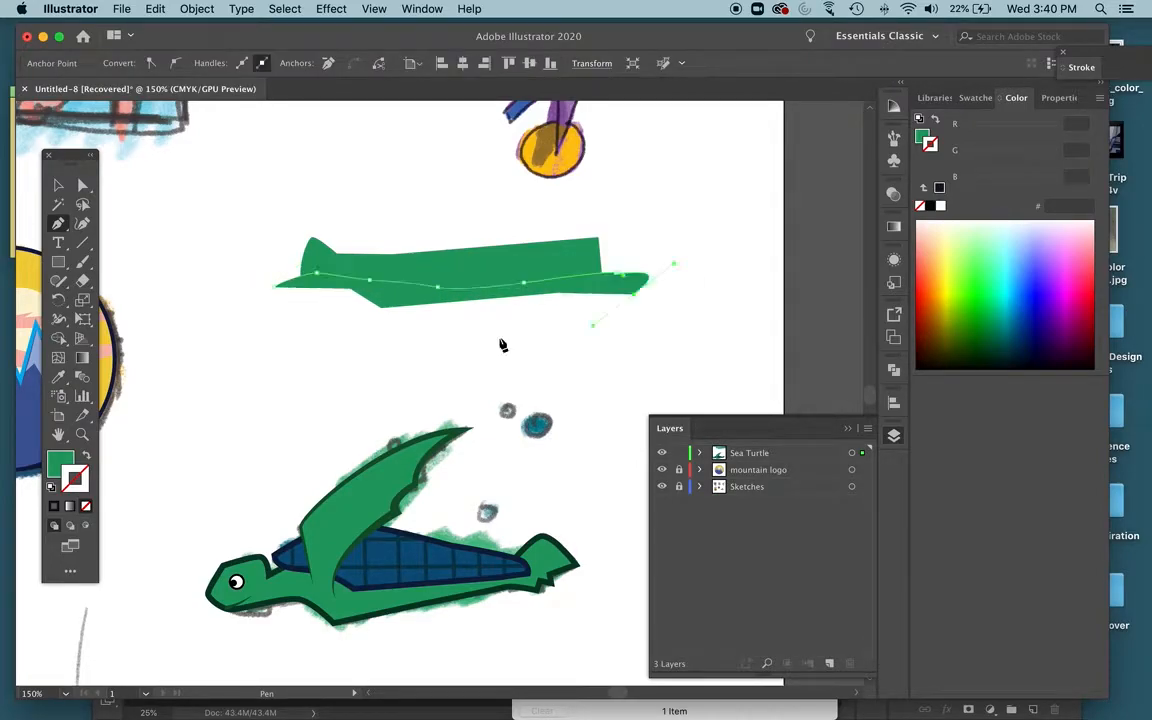
left_click_drag(499, 337, 433, 348)
left_click(270, 346)
left_click(274, 289)
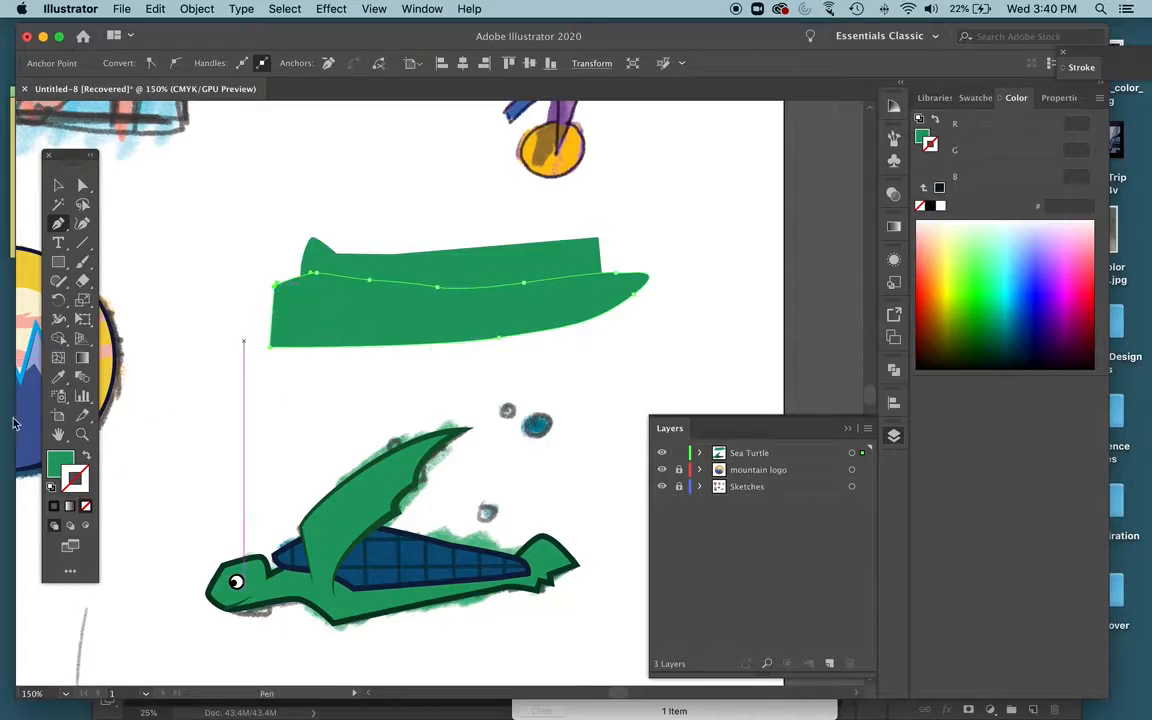
Fill the overlapping wavy shape with dark green 115E35 and deselect it
double_click(56, 470)
left_click_drag(760, 325, 735, 319)
left_click(951, 195)
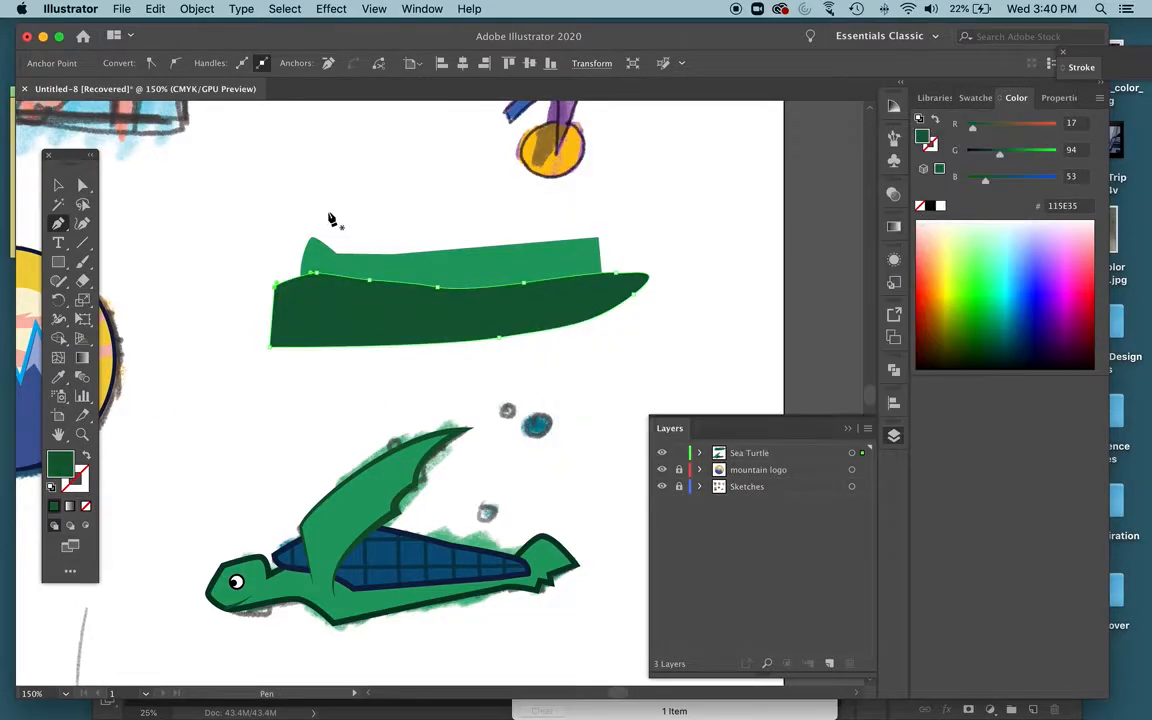
left_click(58, 185)
left_click(218, 180)
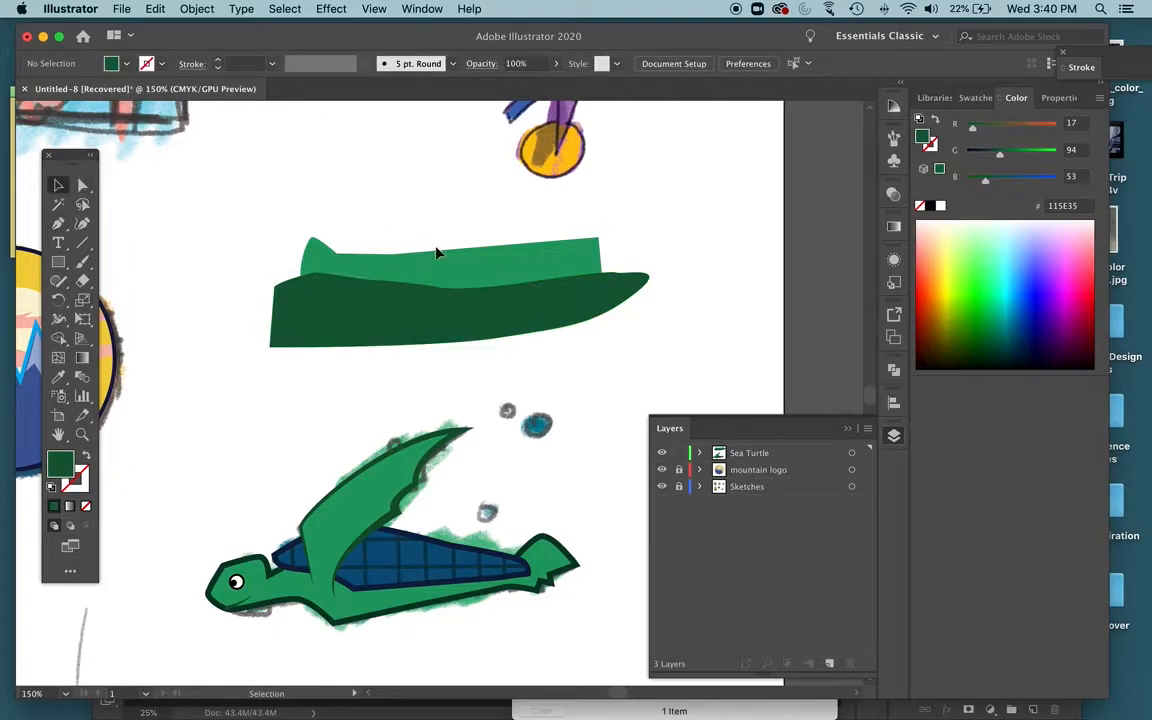
Trim away the dark green area outside the light green practice shape with Shape Builder, keeping only the overlap as shading
left_click(436, 265)
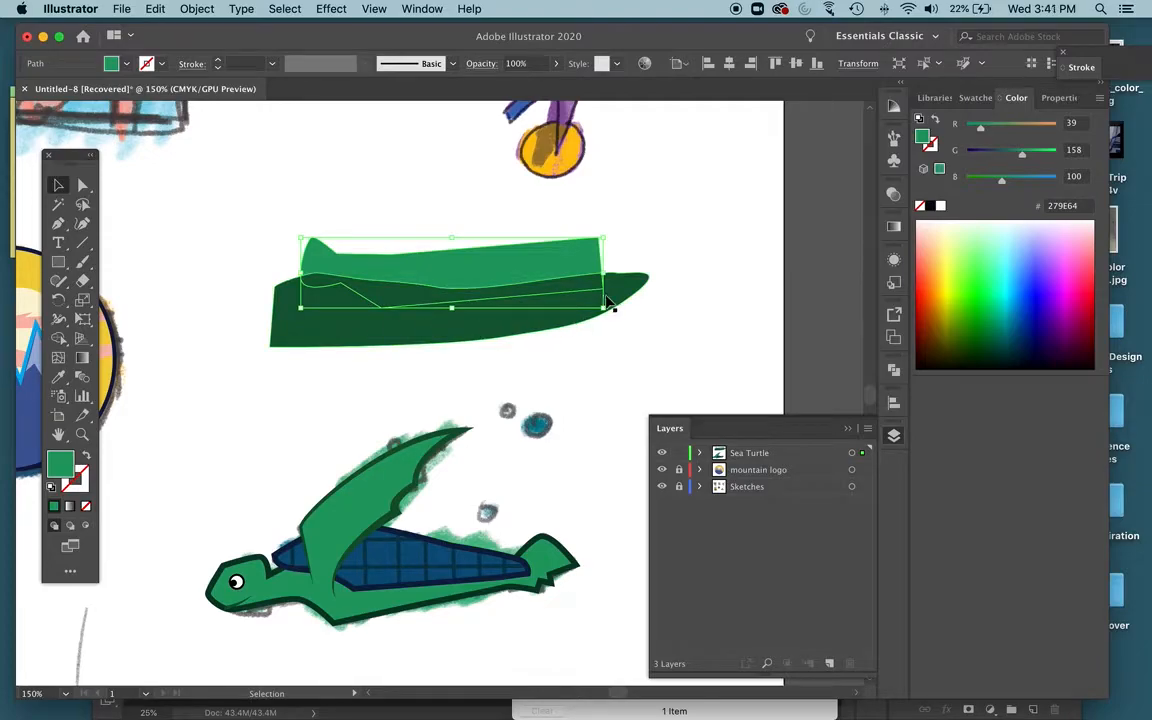
left_click(267, 265)
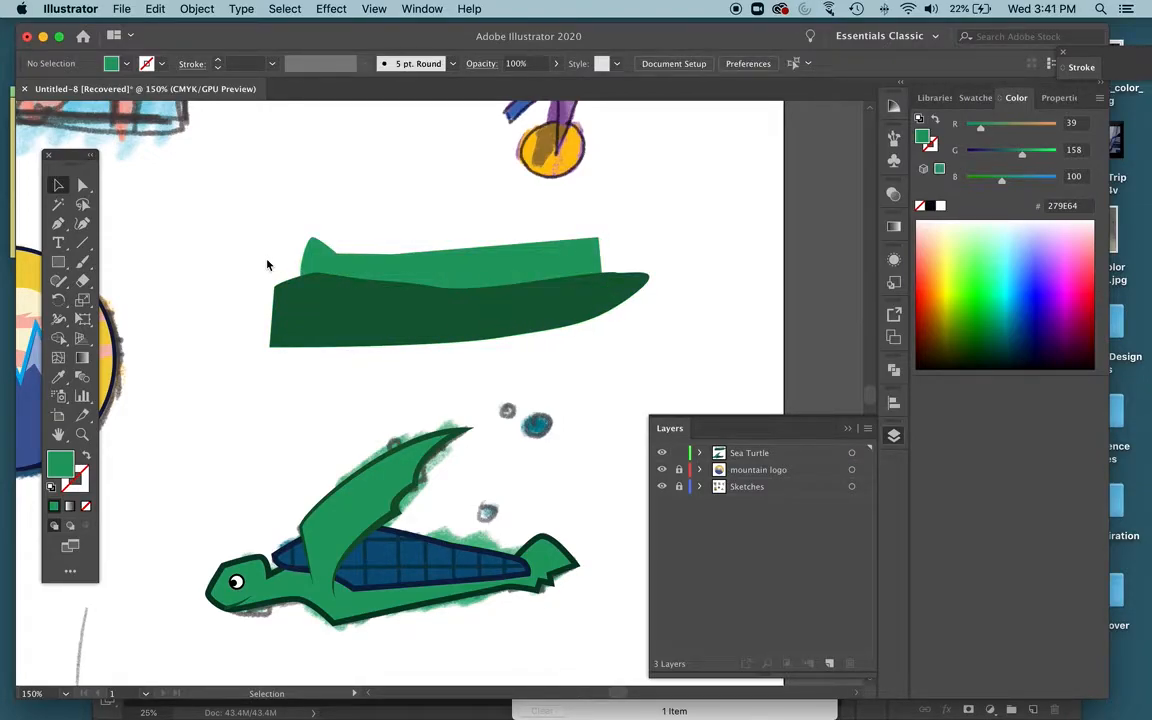
left_click_drag(360, 320, 511, 361)
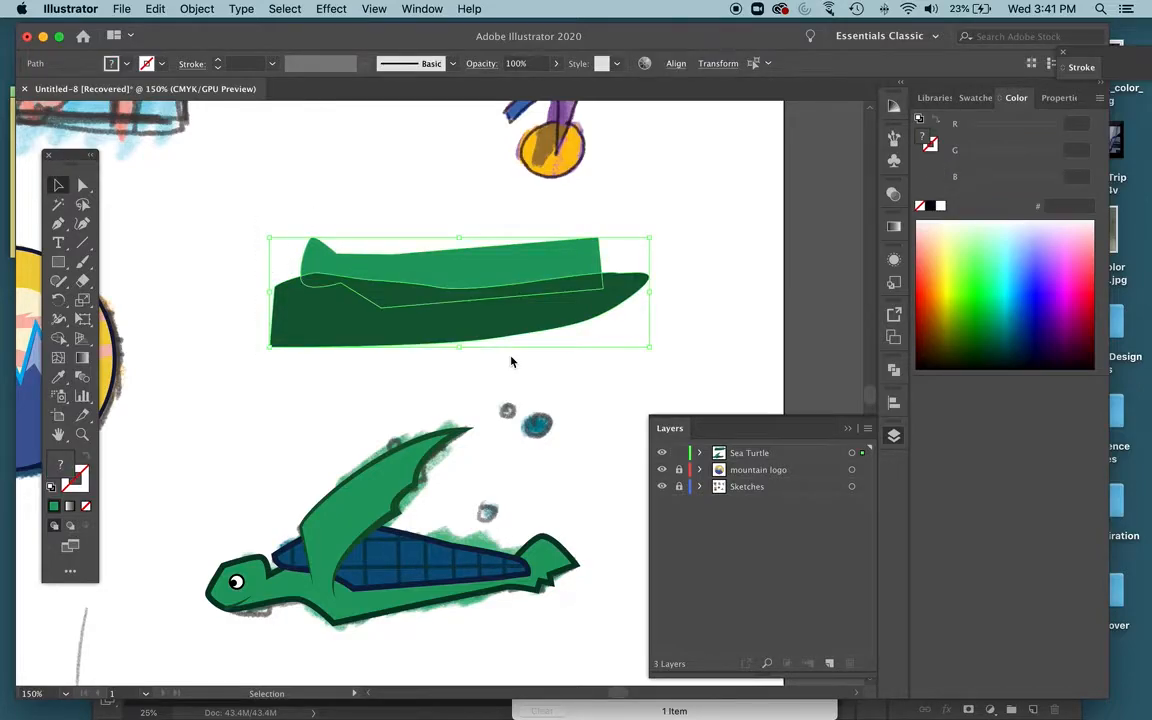
key("XF86AudioMute")
left_click(58, 340)
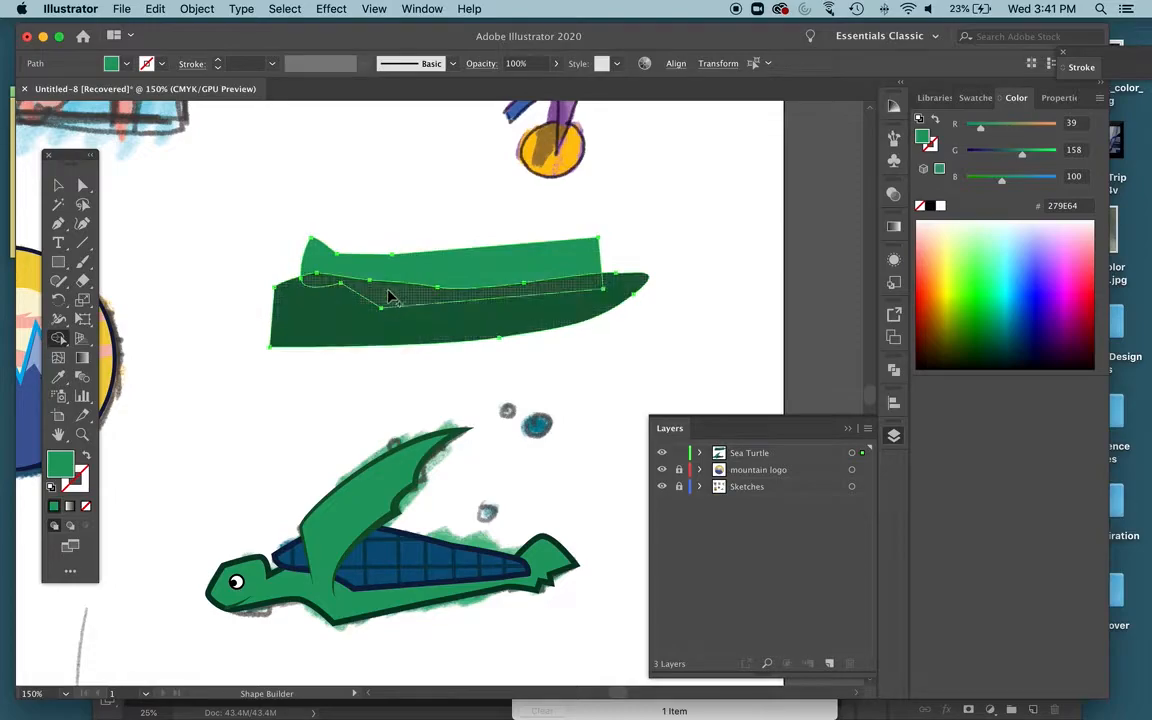
left_click(305, 296)
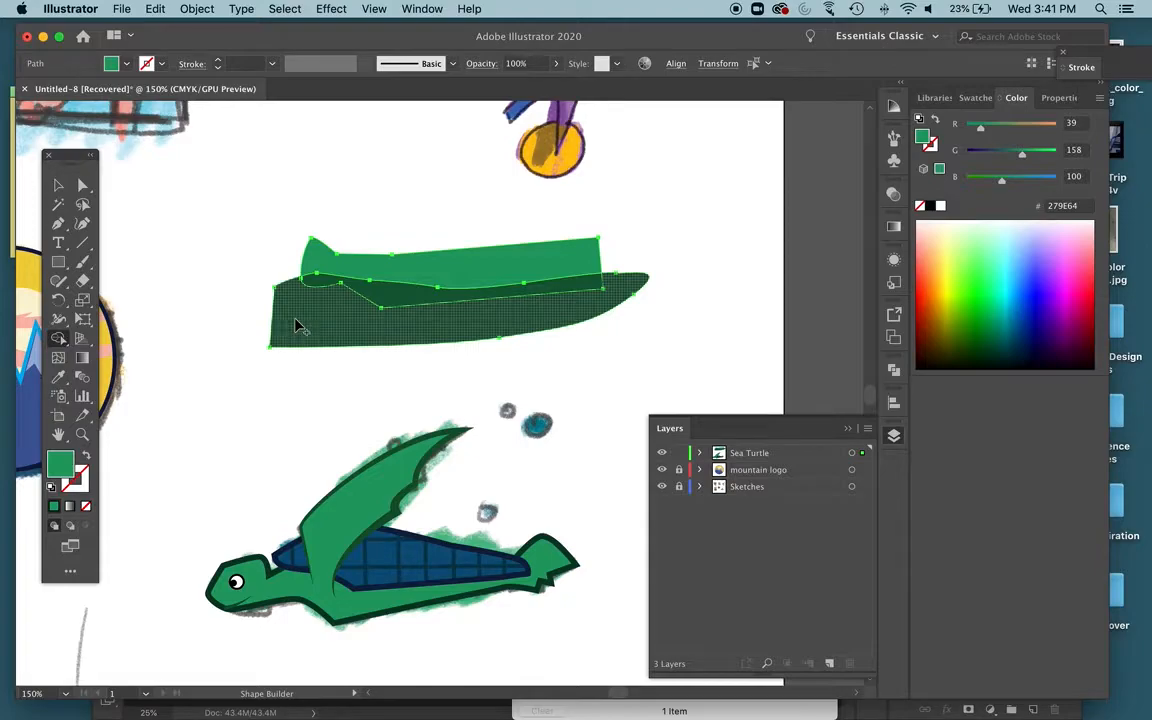
key("v")
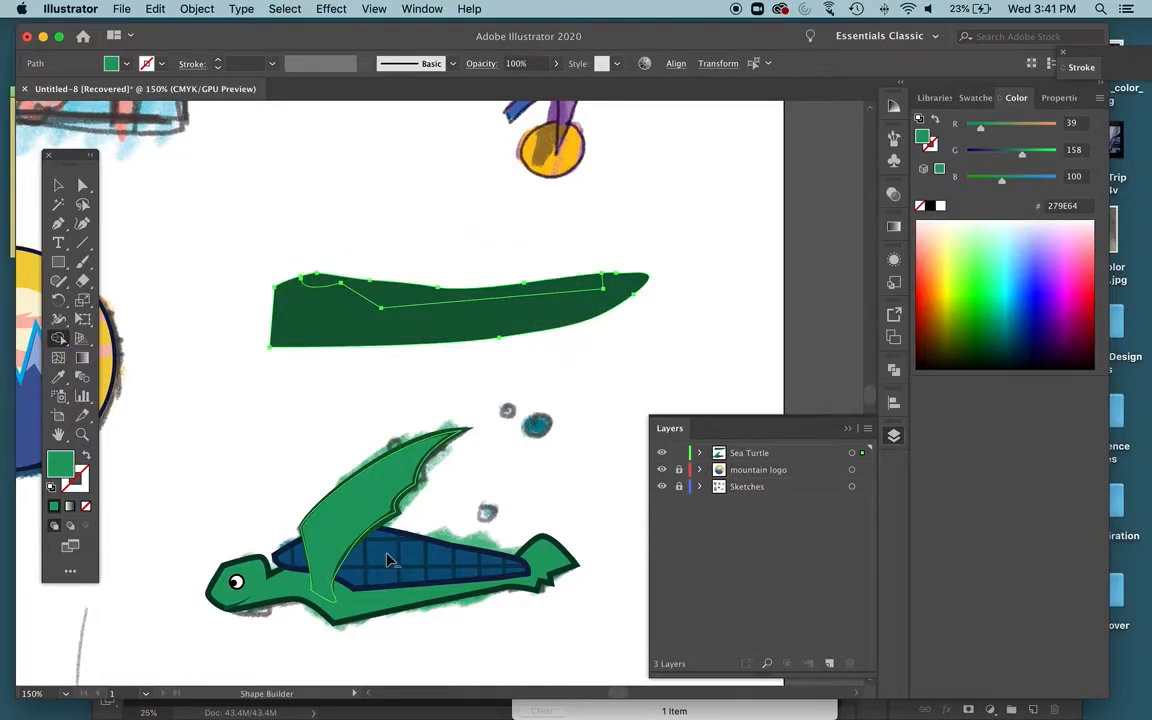
key("shift+m")
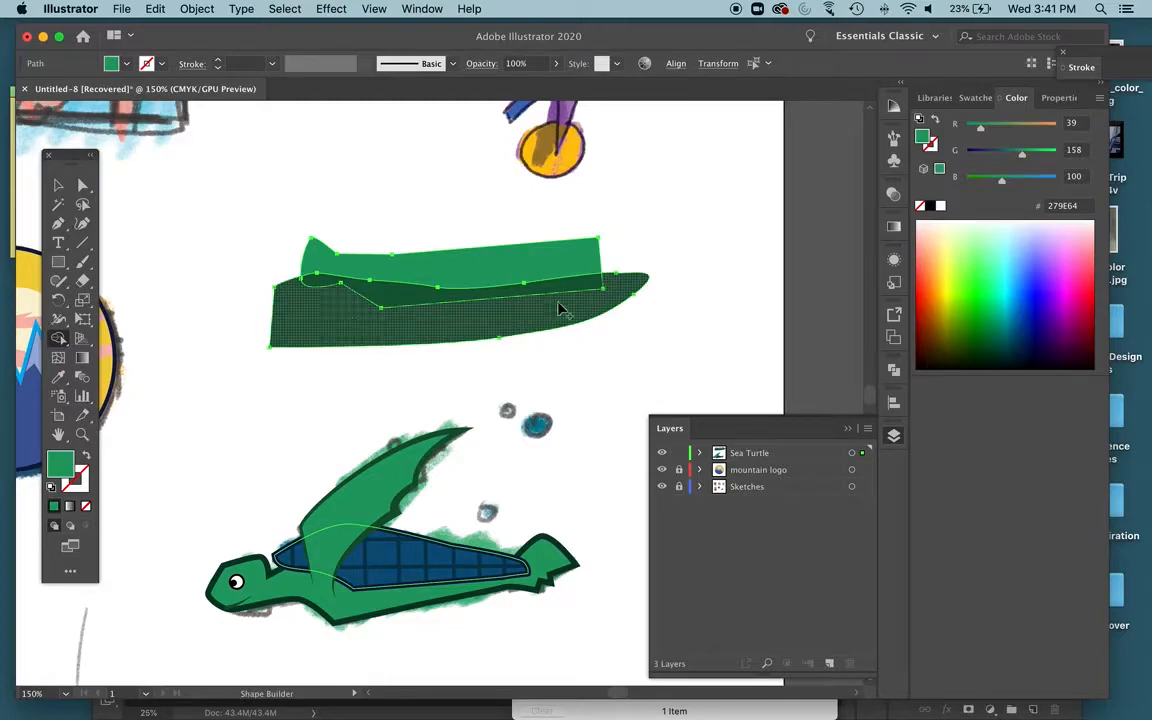
left_click(294, 325, "alt")
left_click(60, 185)
left_click(208, 180)
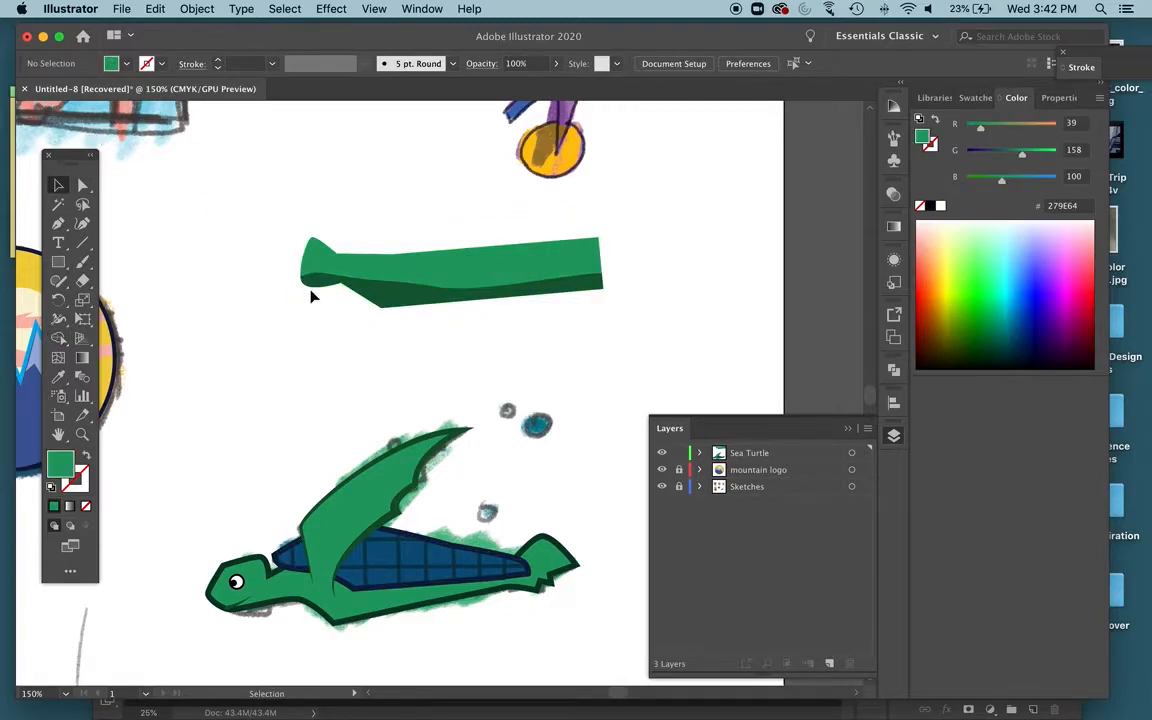
Move the dark shading strip off the light green practice shape and undo the move
left_click_drag(303, 284, 232, 336)
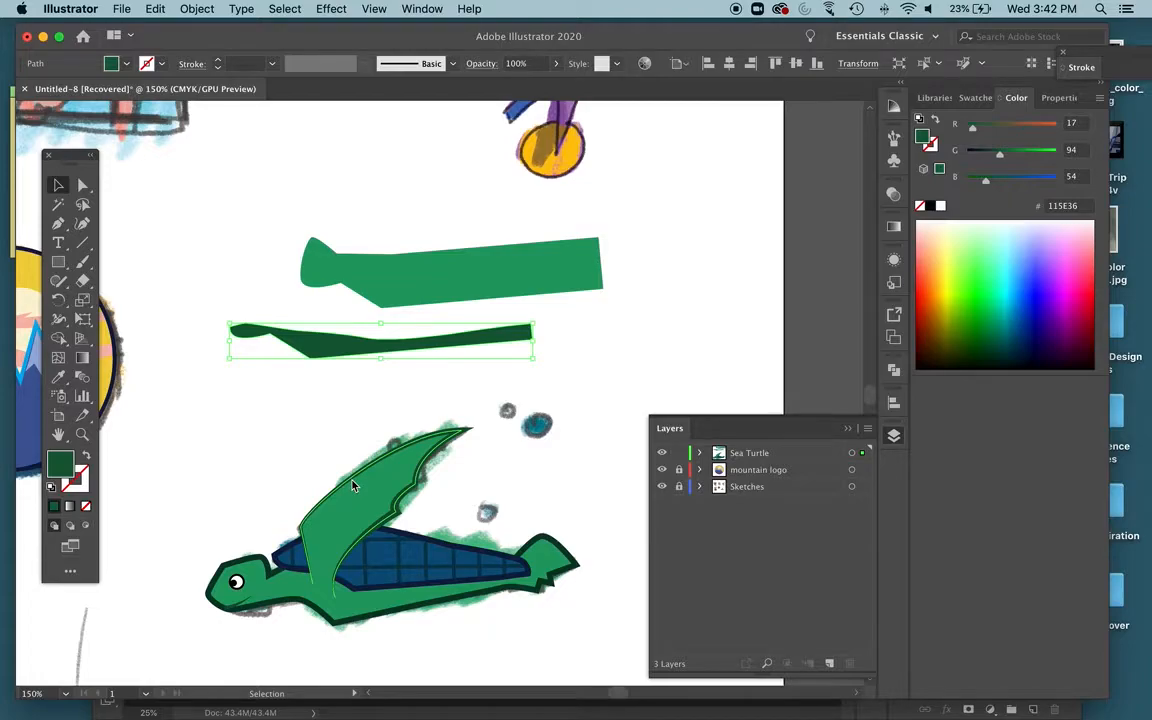
key("super+z")
left_click(257, 244)
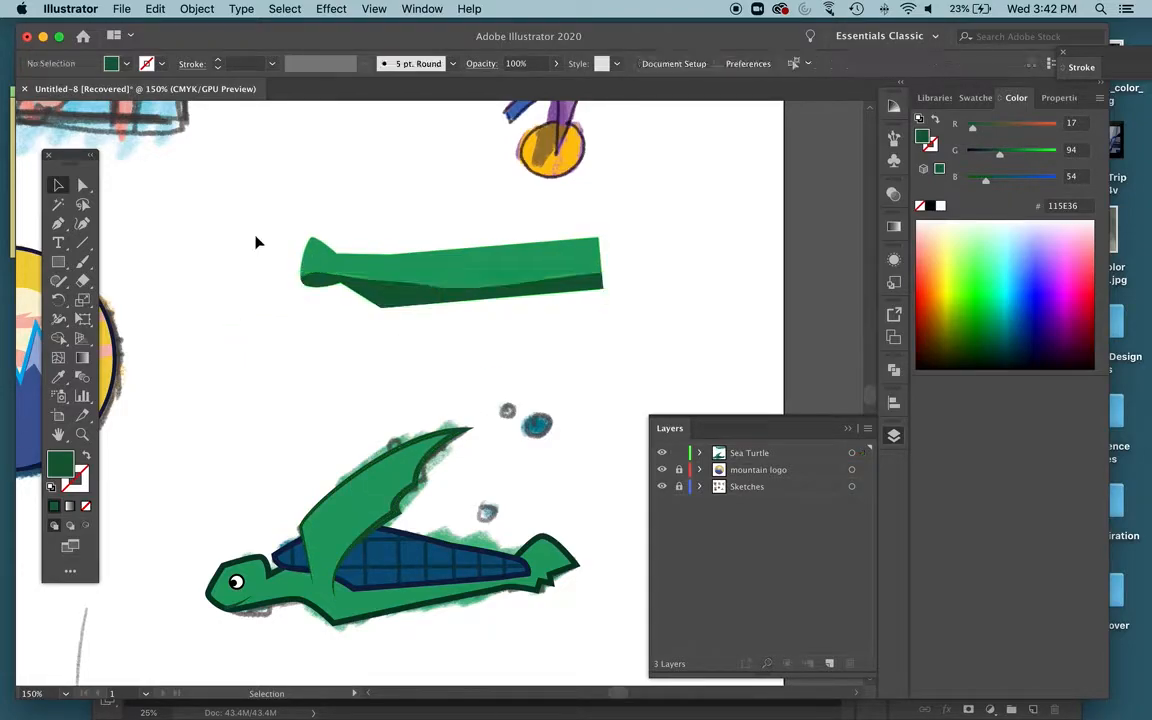
Group the light green practice shape with its dark shading strip and move the group up and to the left
left_click_drag(280, 232, 576, 321)
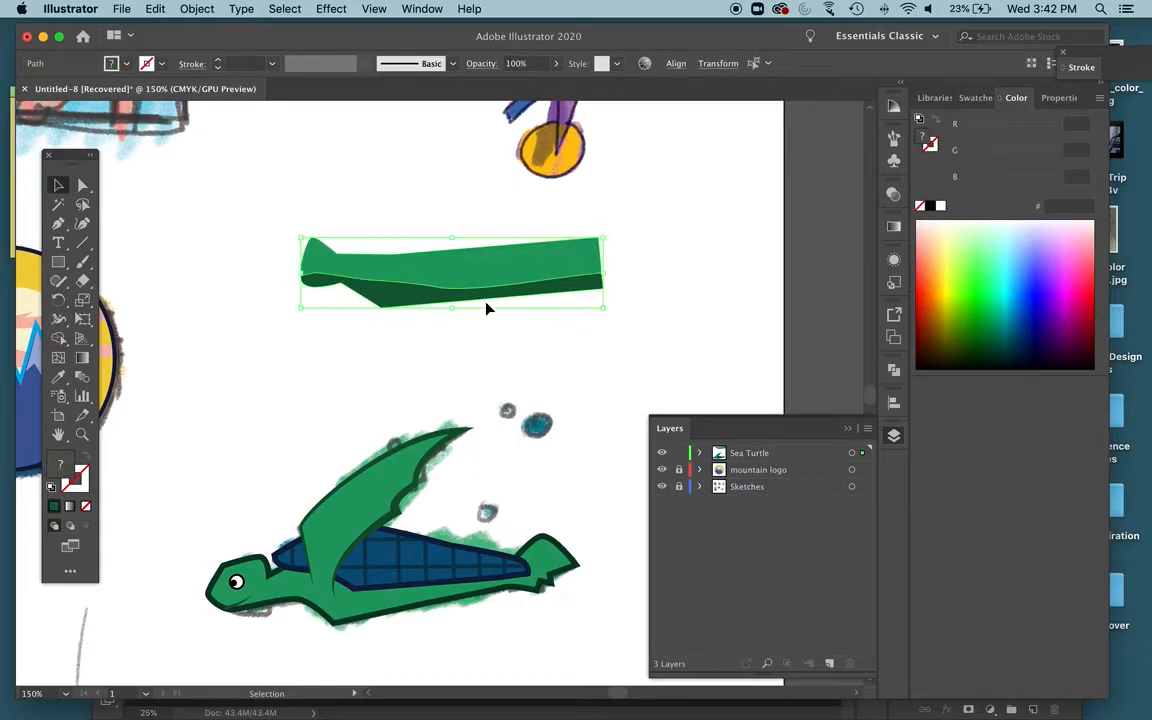
left_click(241, 238)
left_click_drag(240, 228, 486, 332)
right_click(456, 268)
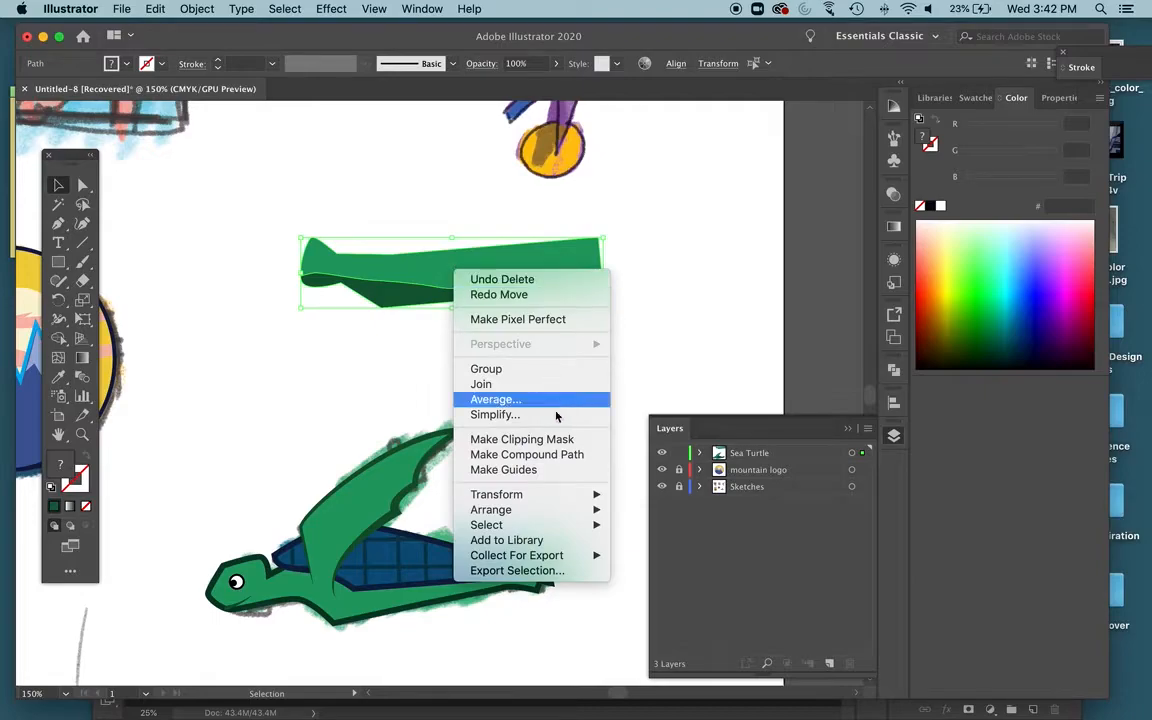
left_click(486, 369)
left_click(555, 355)
left_click_drag(554, 266, 417, 228)
left_click(473, 298)
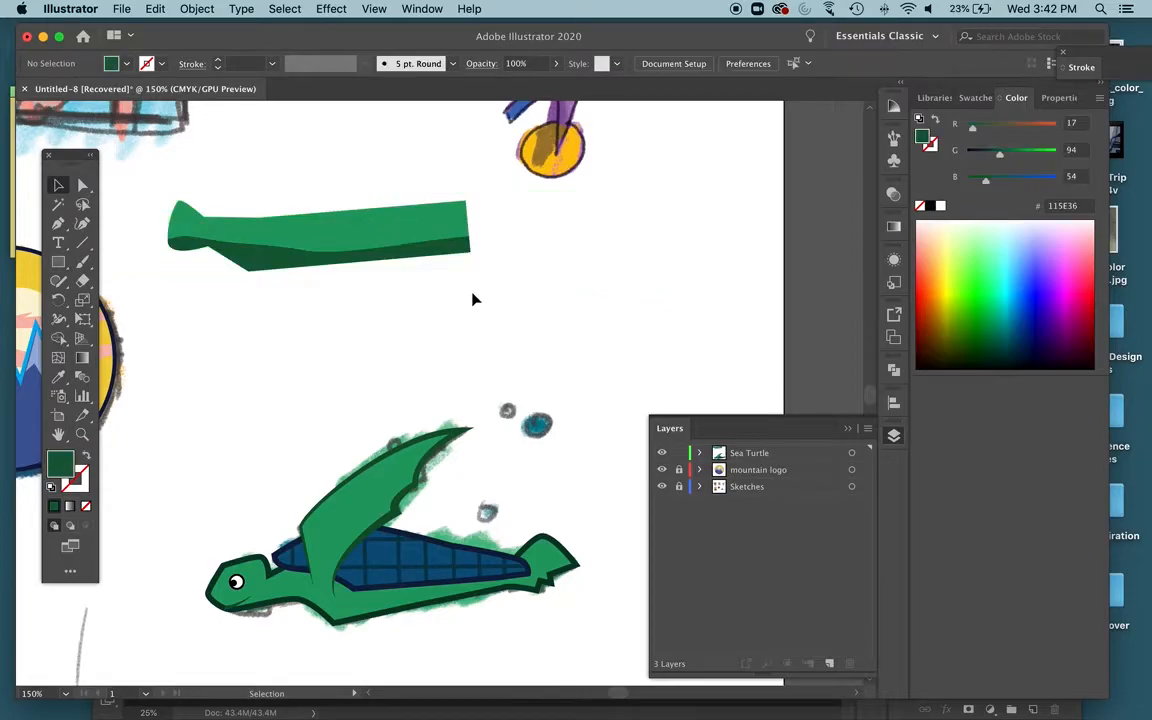
Ungroup the light green practice shape and its dark shading strip
left_click(399, 235)
right_click(399, 235)
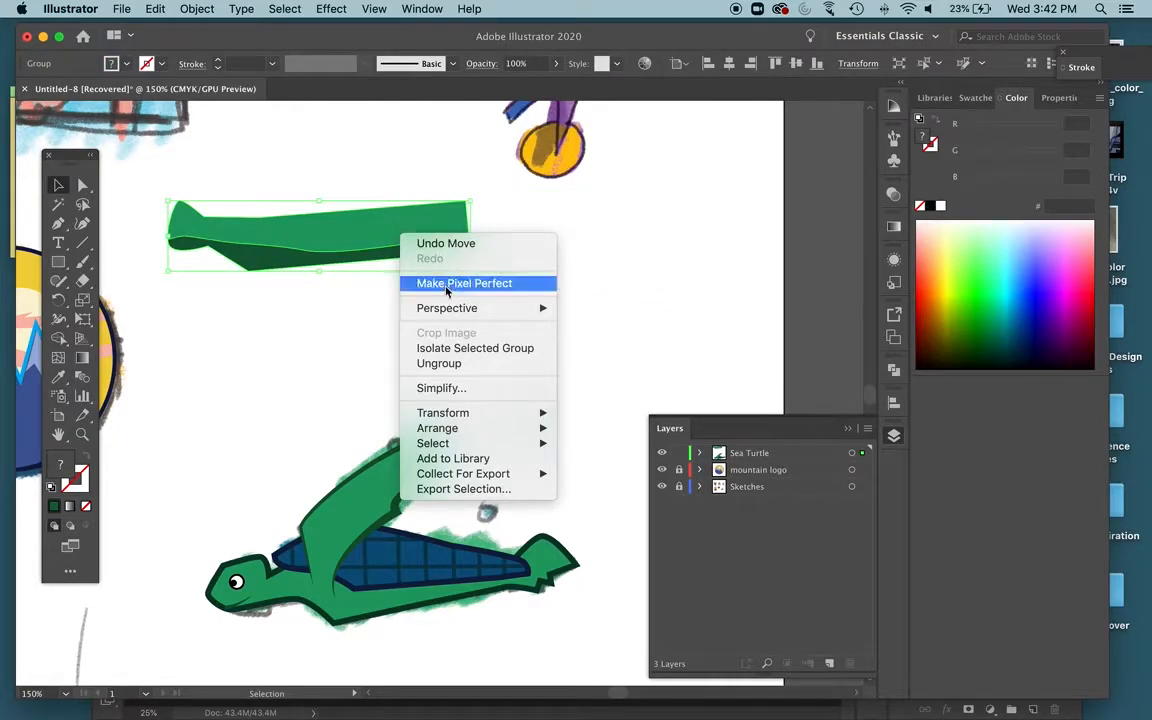
left_click(450, 363)
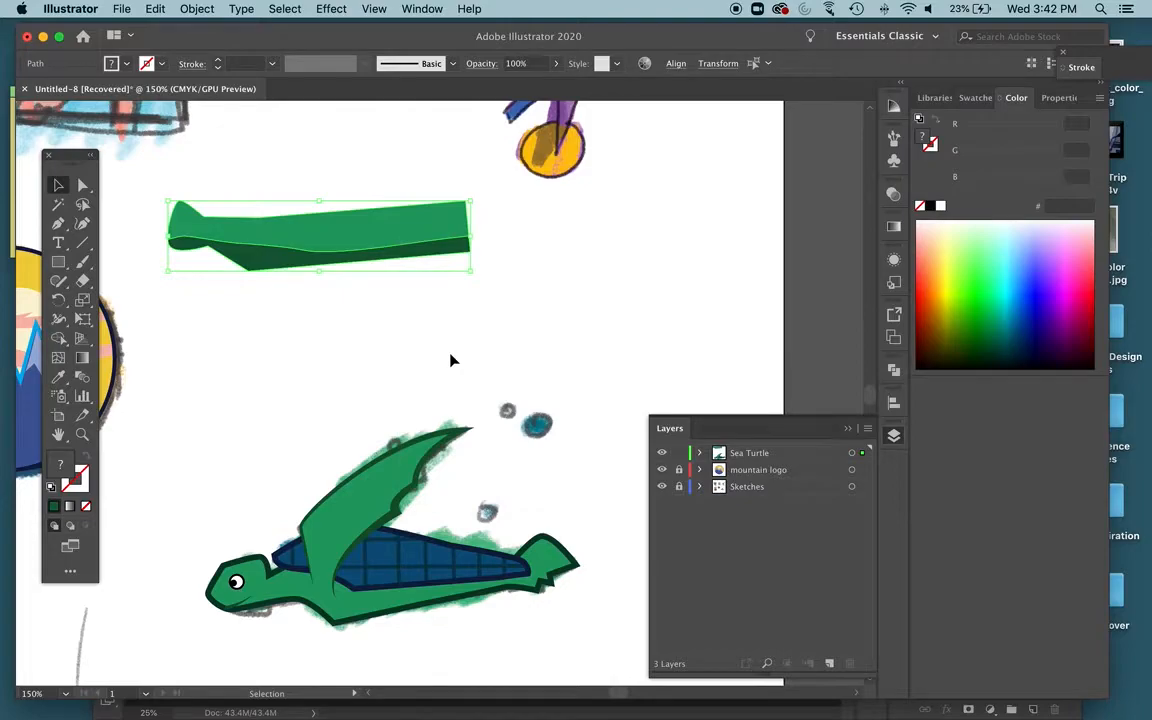
Separate the ungrouped dark strip from the practice shape by moving it away, and undo that move
left_click(316, 275)
left_click_drag(316, 267, 533, 309)
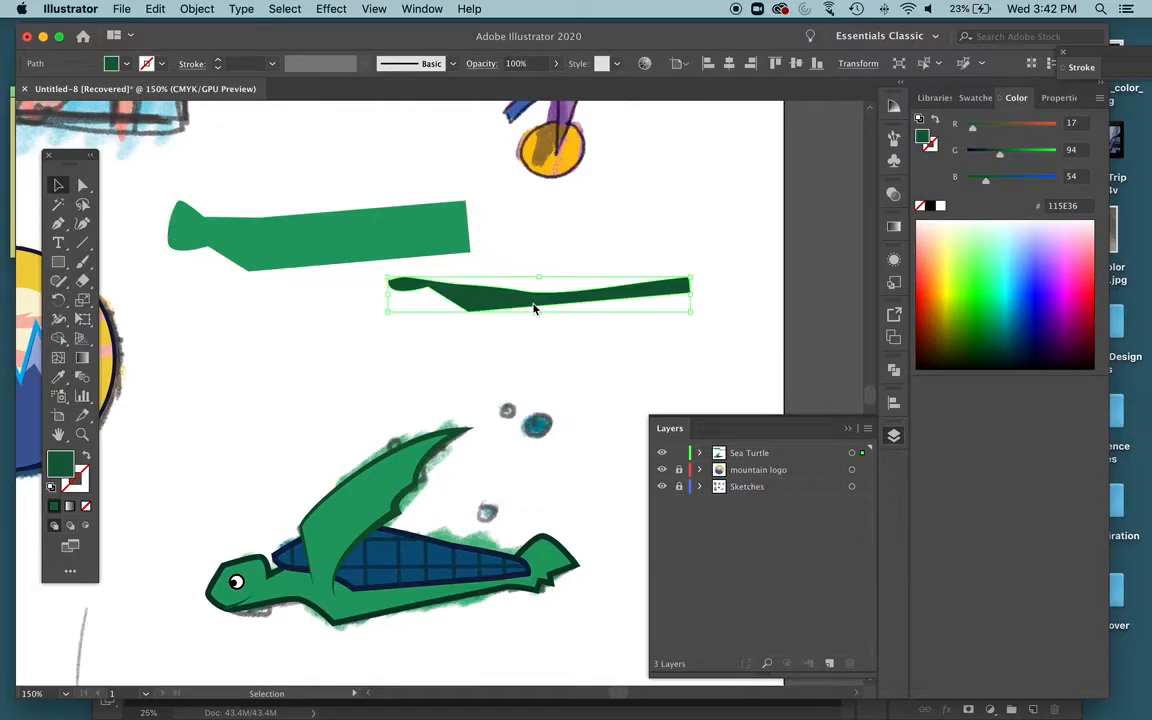
key("super+z")
Select the turtle's light green body fill and expand the Sea Turtle layer to find its path
scroll(536, 380, "down", 5)
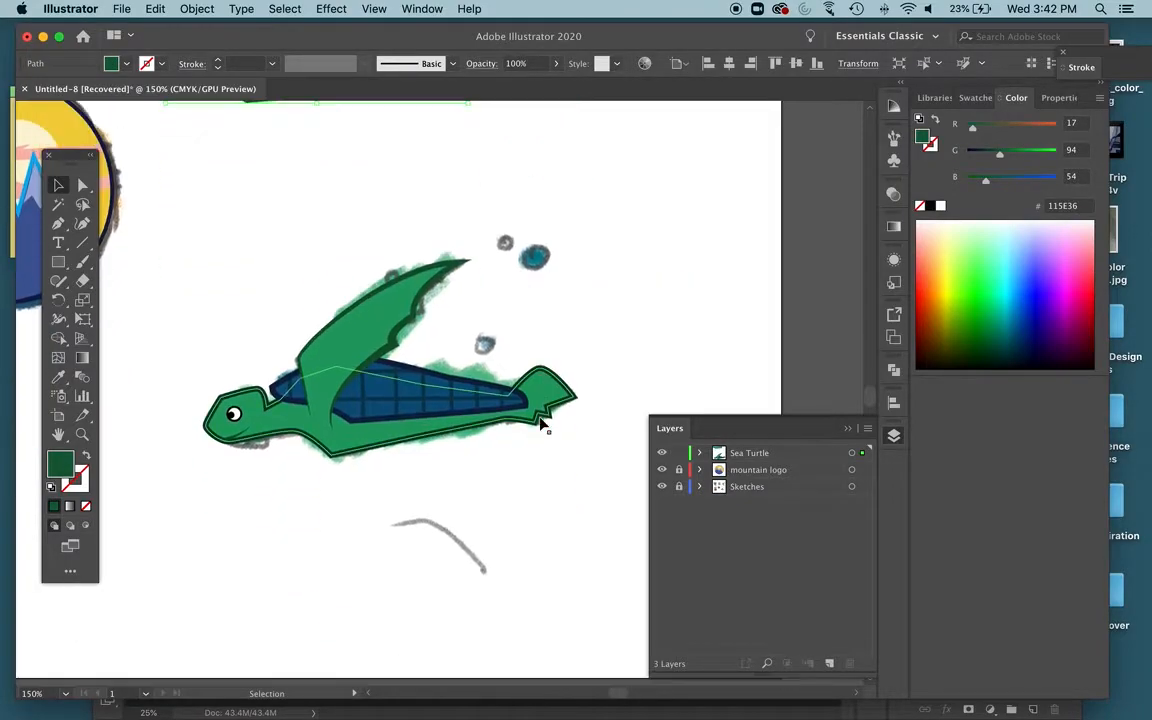
scroll(540, 422, "left", 5)
scroll(540, 422, "down", 3)
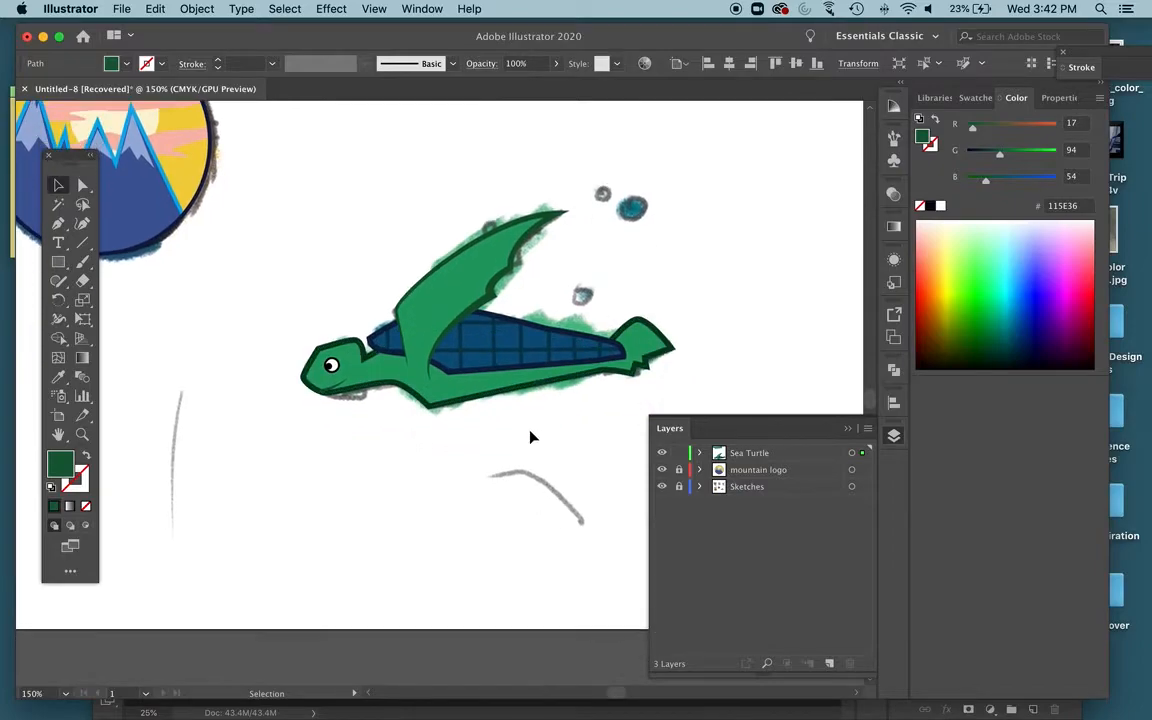
left_click(531, 436)
key("super+equal")
key("super+equal")
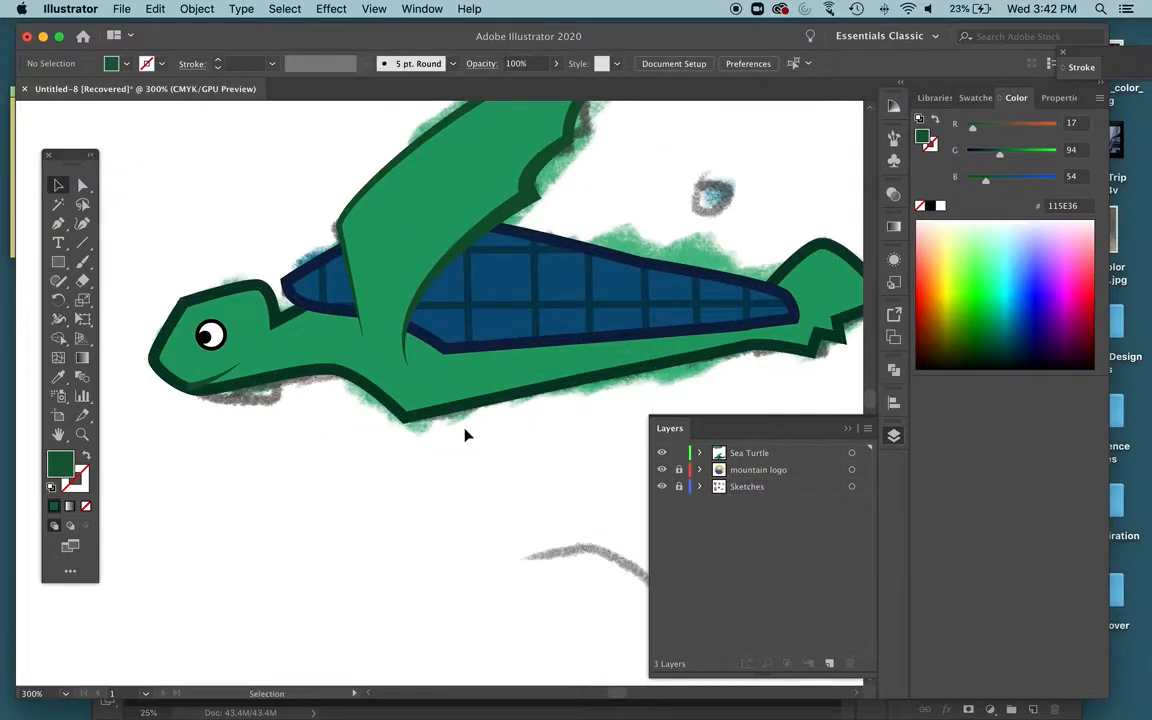
scroll(483, 440, "right", 2)
left_click(469, 378)
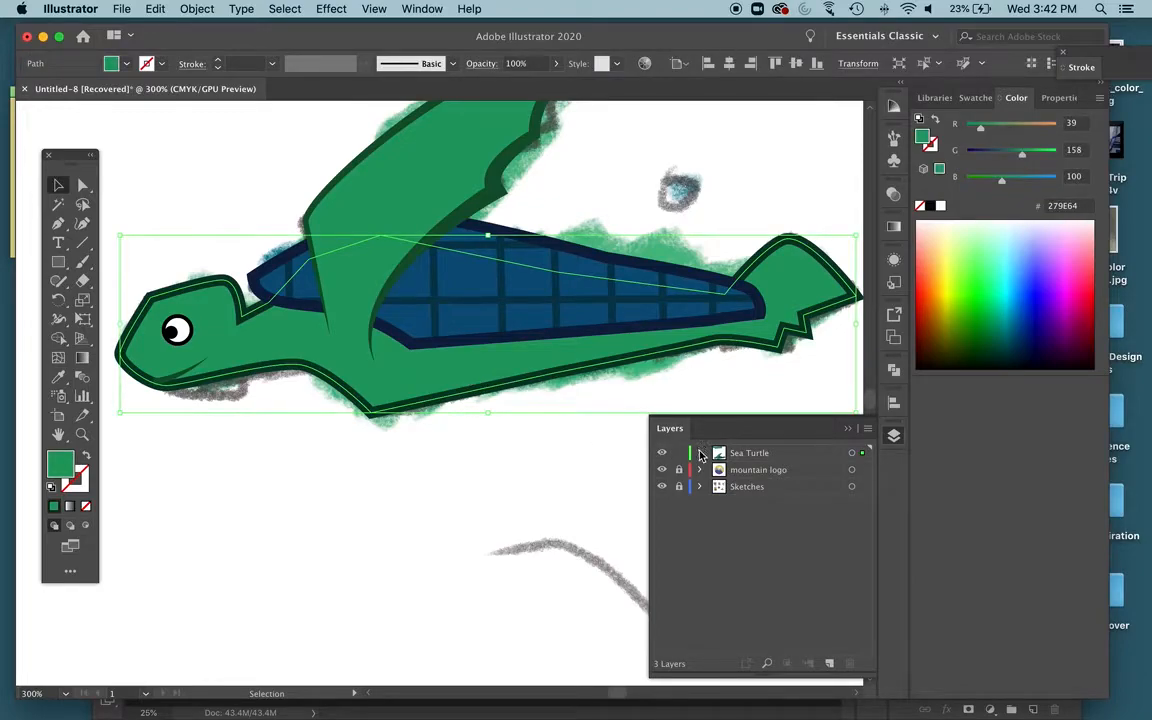
left_click(700, 453)
scroll(795, 580, "down", 5)
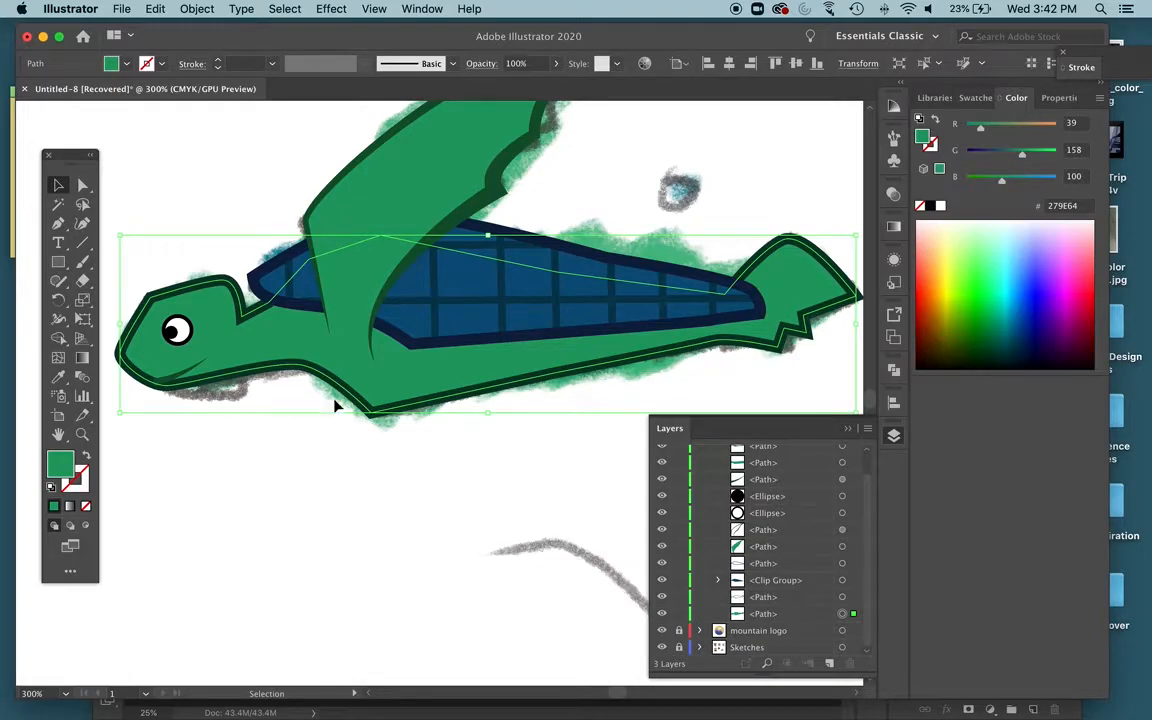
Toggle the visibility of the two lowest paths in the Sea Turtle layer to identify the body outline and fill
left_click(661, 600)
left_click(661, 600)
left_click(661, 600)
left_click(661, 600)
left_click(661, 600)
left_click(661, 600)
left_click(662, 616)
left_click(662, 616)
left_click(662, 616)
left_click(662, 616)
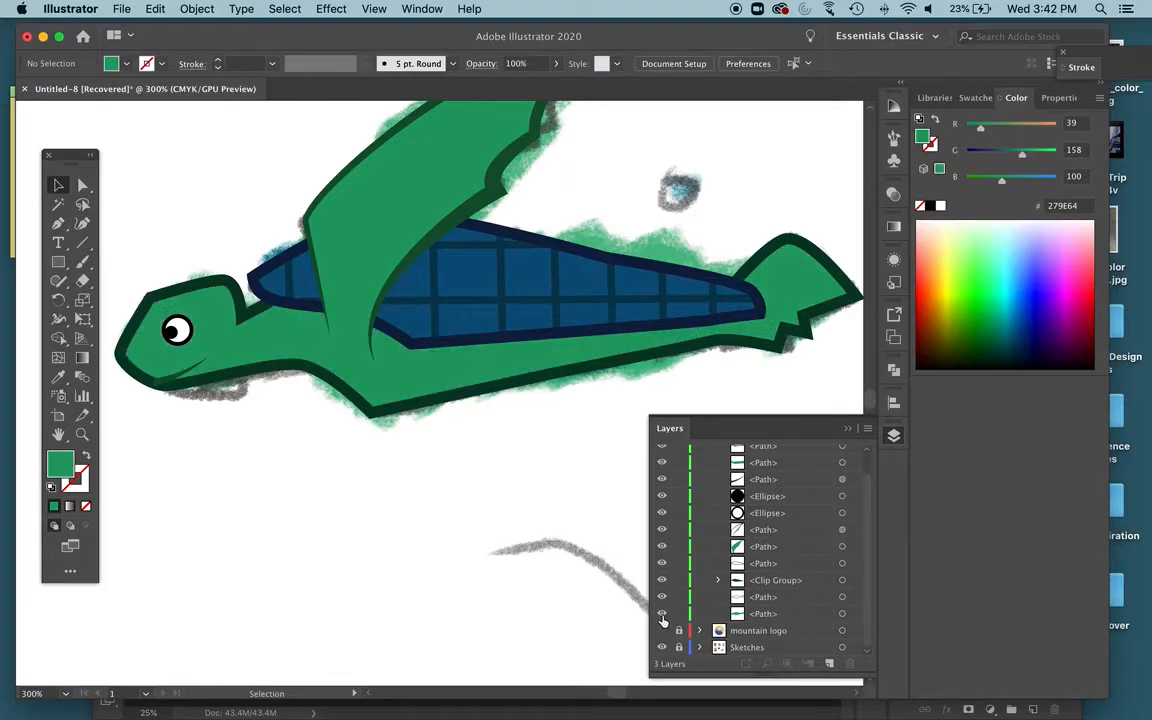
Hide the mountain logo and Sketches layers, and recheck the body fill and outline paths by toggling their visibility
left_click(662, 614)
left_click(662, 615)
left_click(662, 615)
left_click(662, 615)
left_click(662, 598)
left_click(662, 598)
left_click(662, 598)
left_click(662, 598)
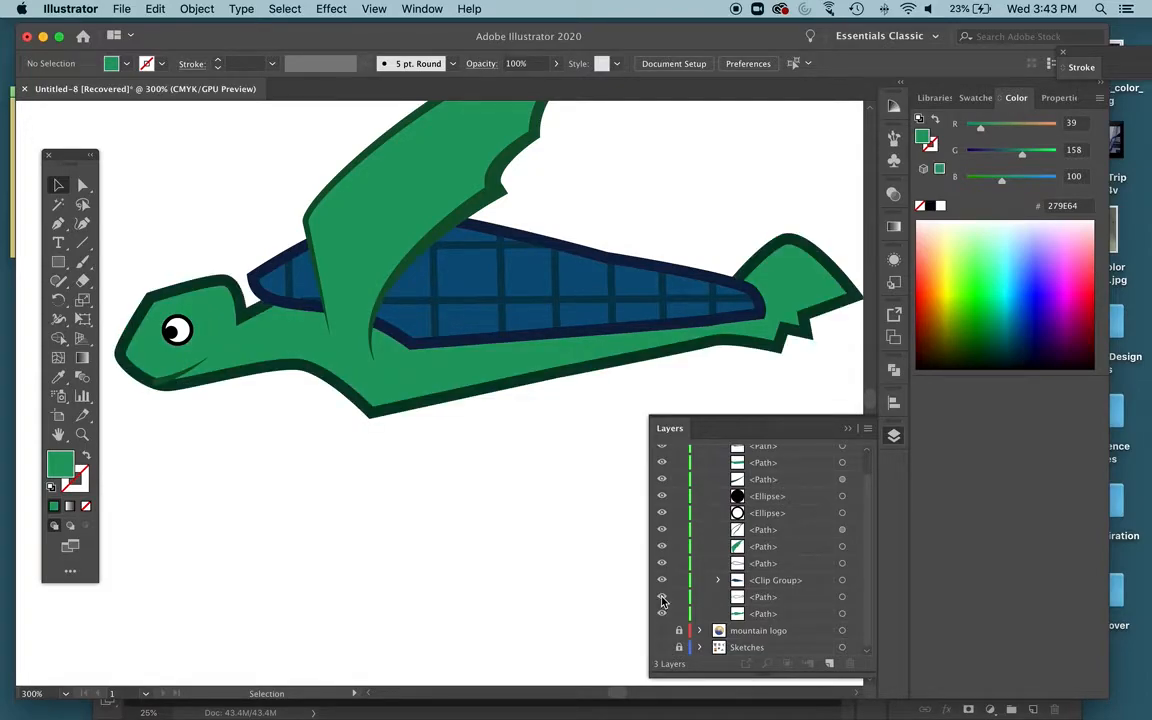
Hide every path and group in the Sea Turtle layer above the green body fill
scroll(662, 598, "up", 2)
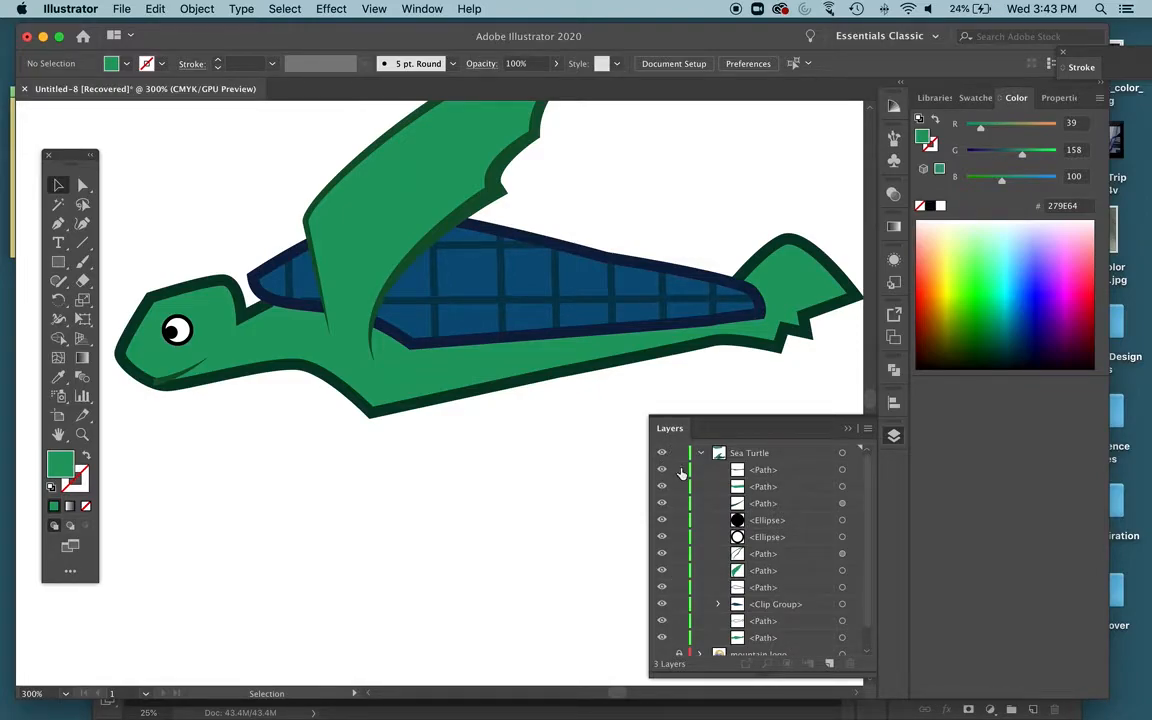
left_click_drag(660, 508, 664, 640)
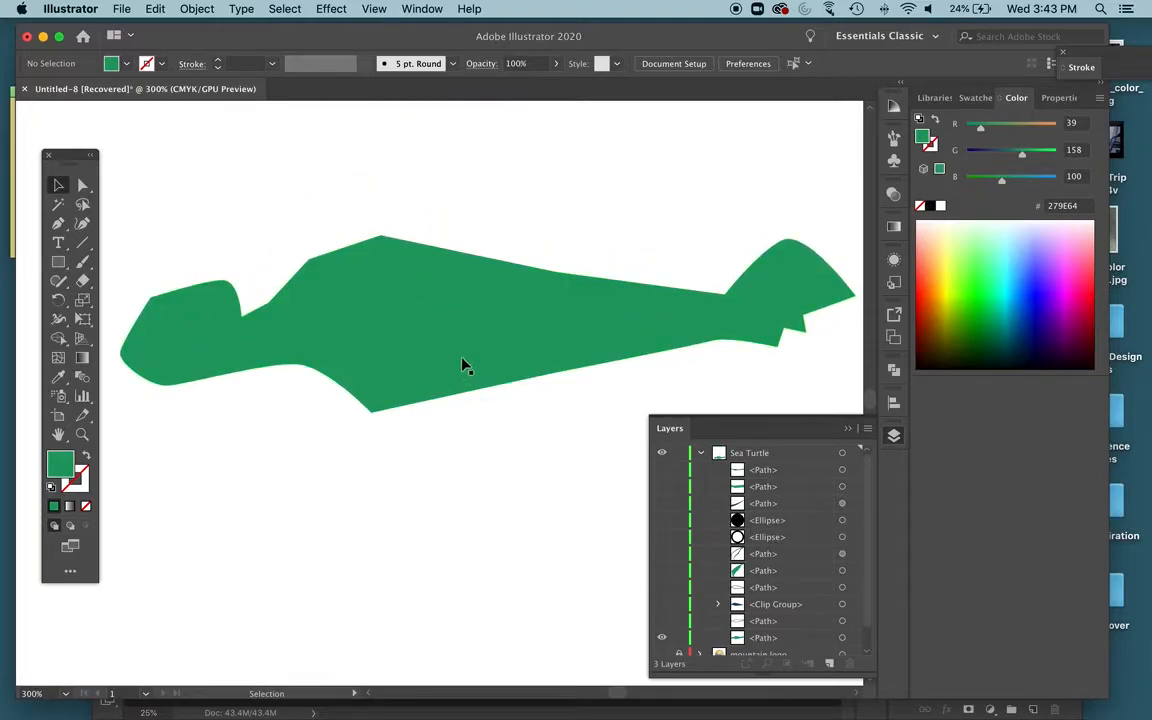
key("super+minus")
key("super+minus")
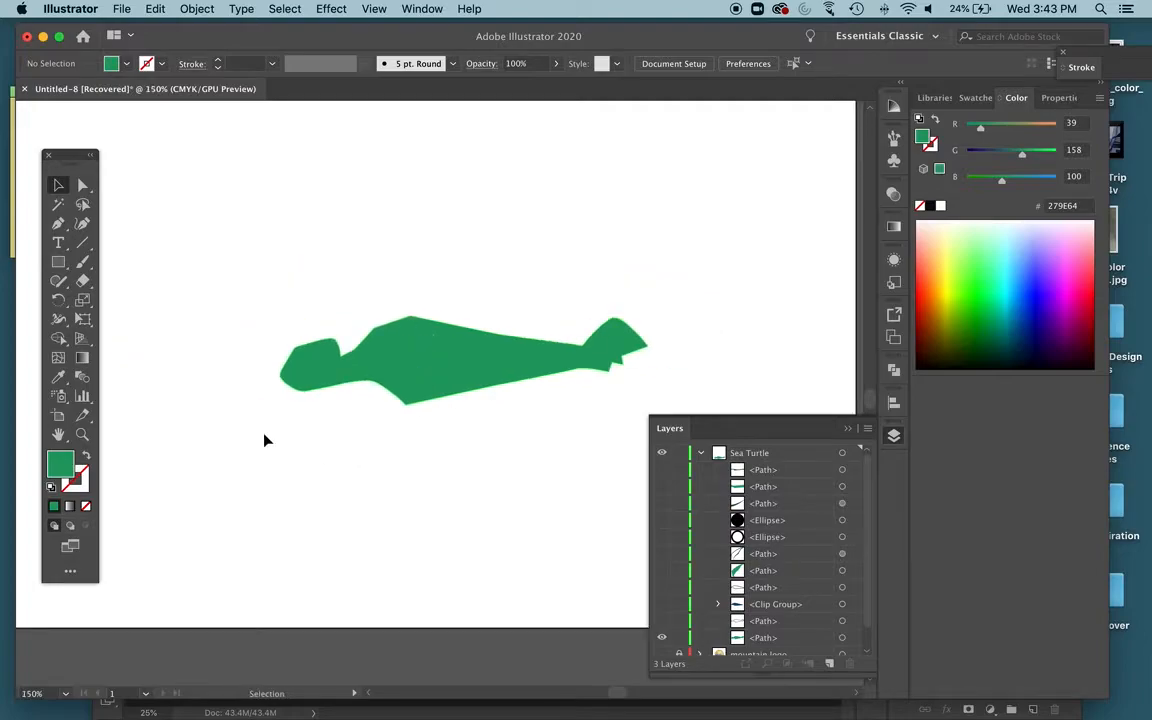
Show the Sketches layer behind the body fill and switch the document to Outline view
key("p")
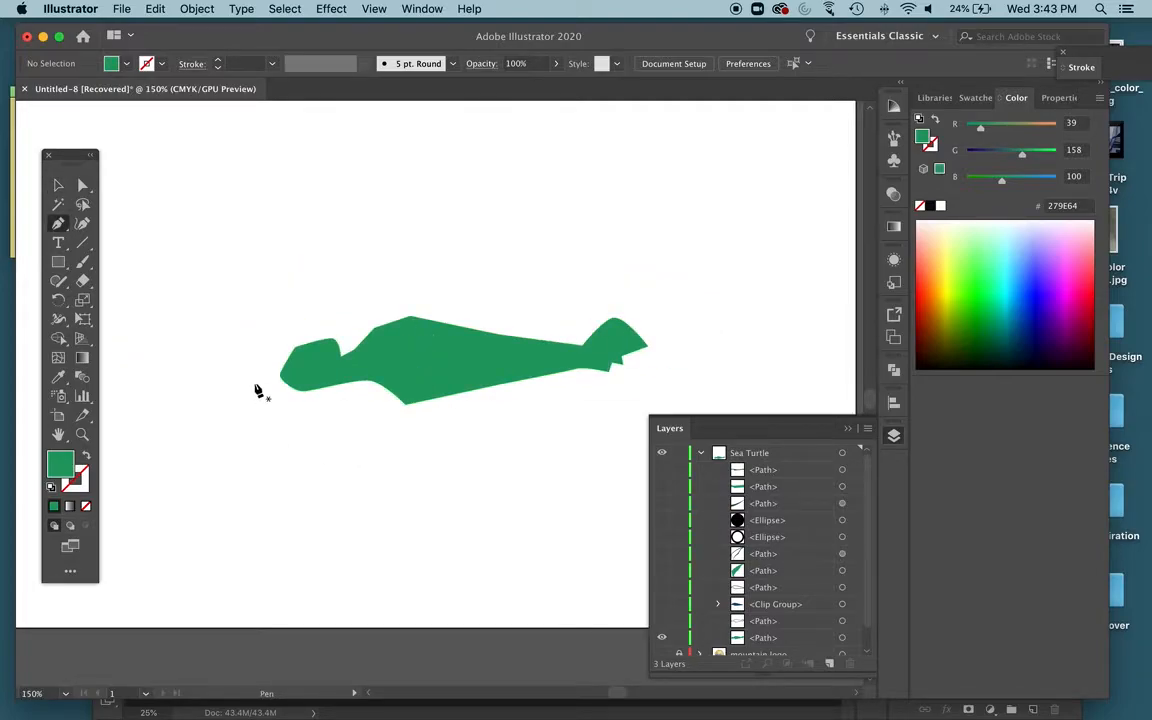
scroll(662, 630, "down", 1)
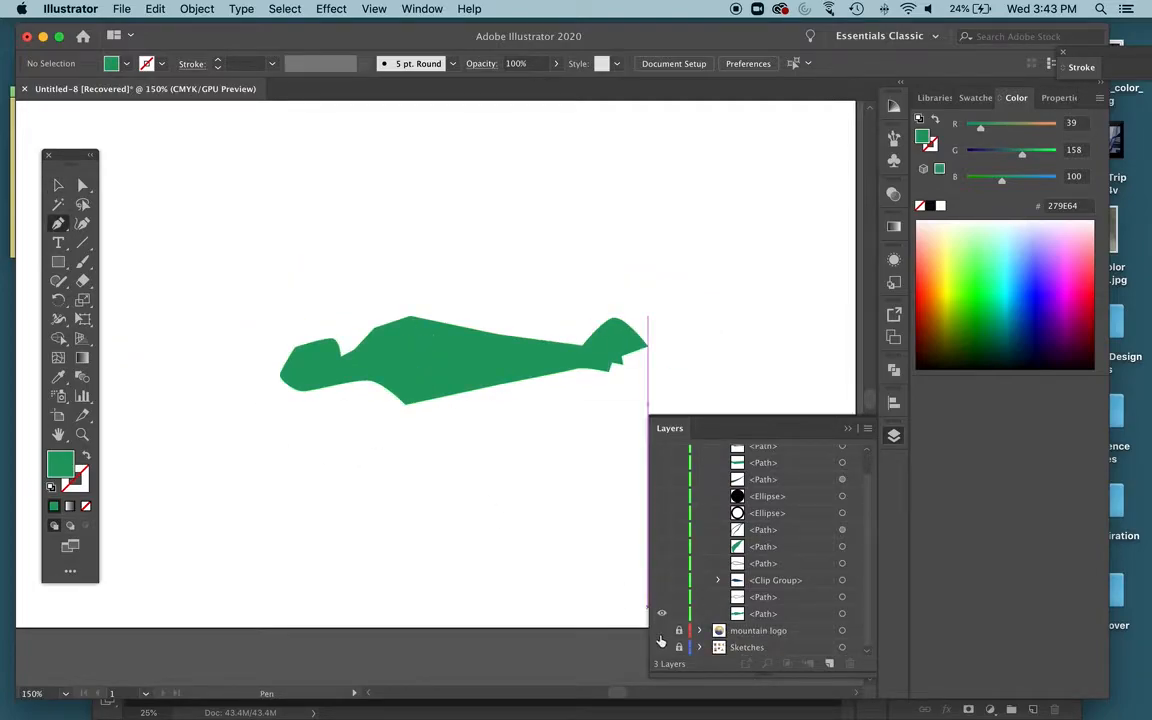
left_click(661, 647)
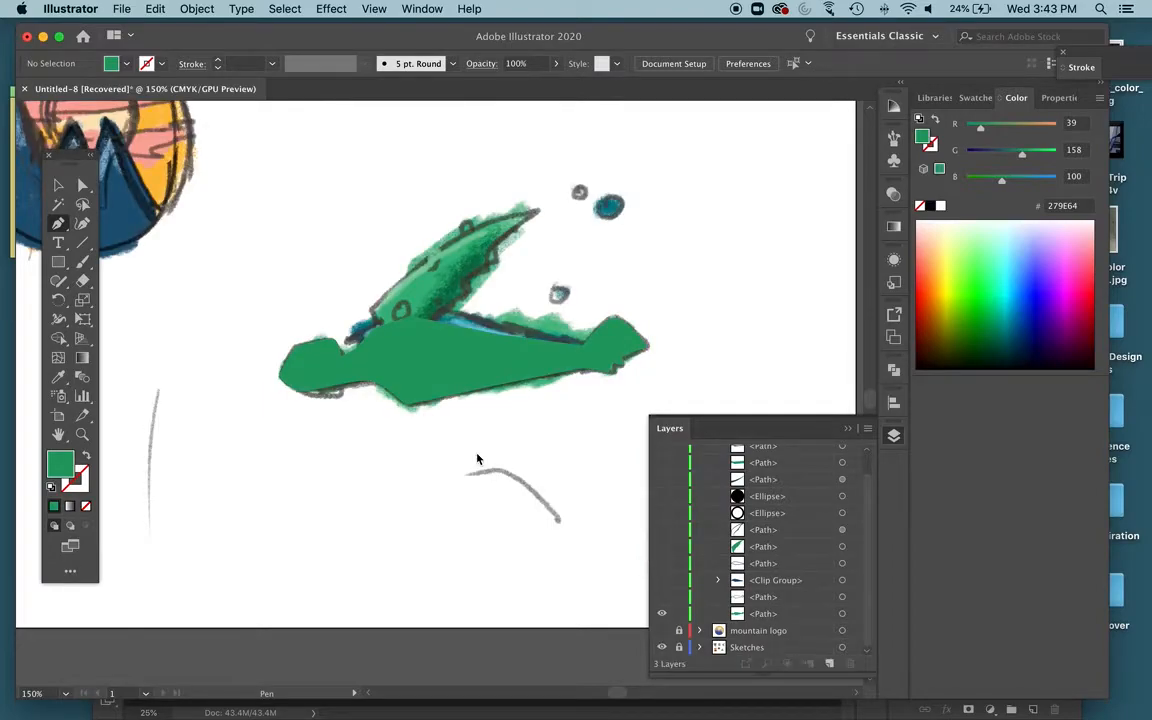
key("y")
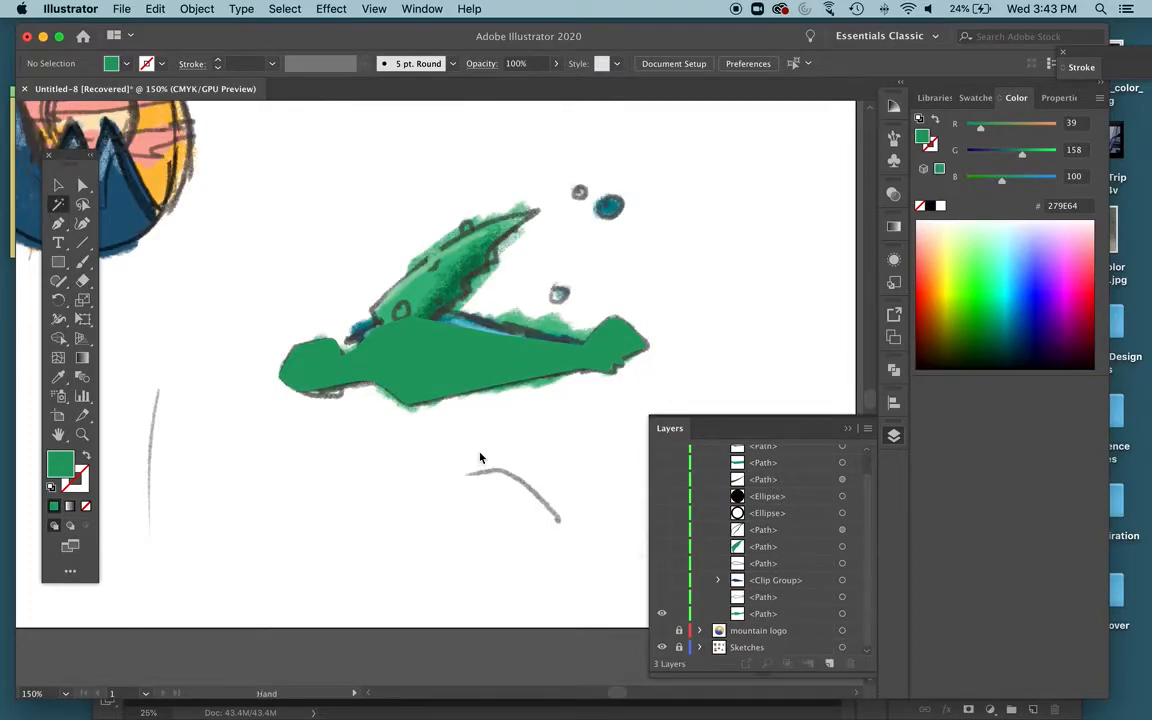
key("super+y")
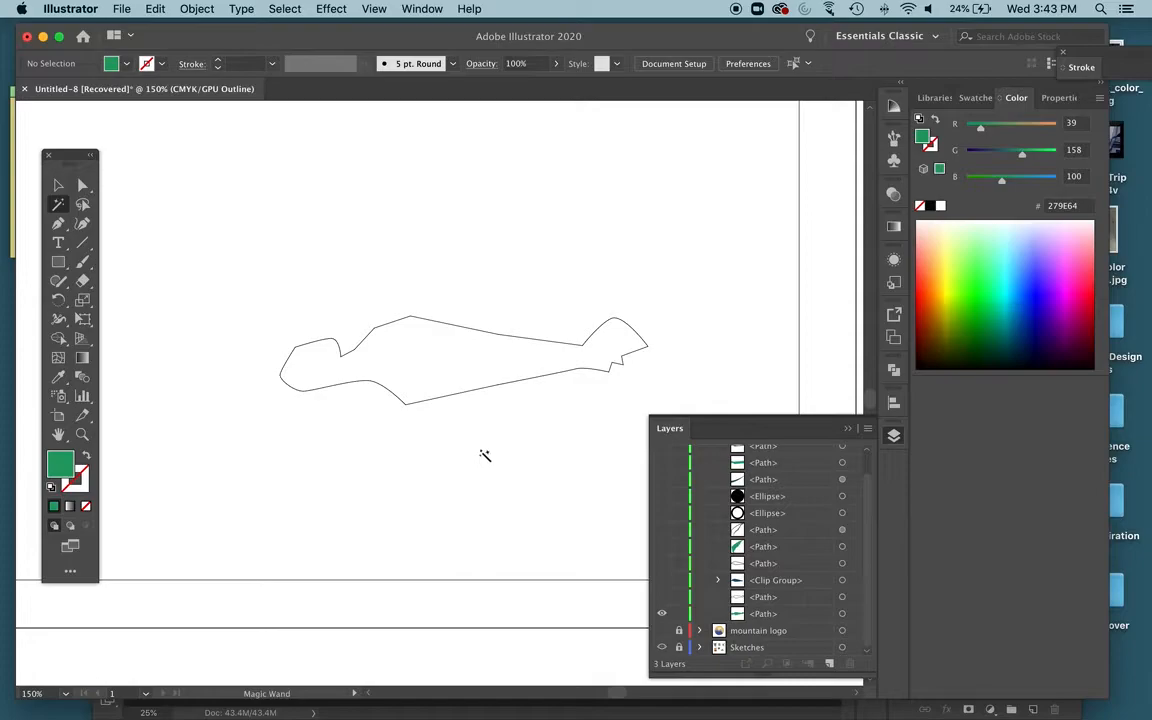
Make the Sketches layer a template with its images dimmed to 50%
double_click(717, 648)
left_click(537, 231)
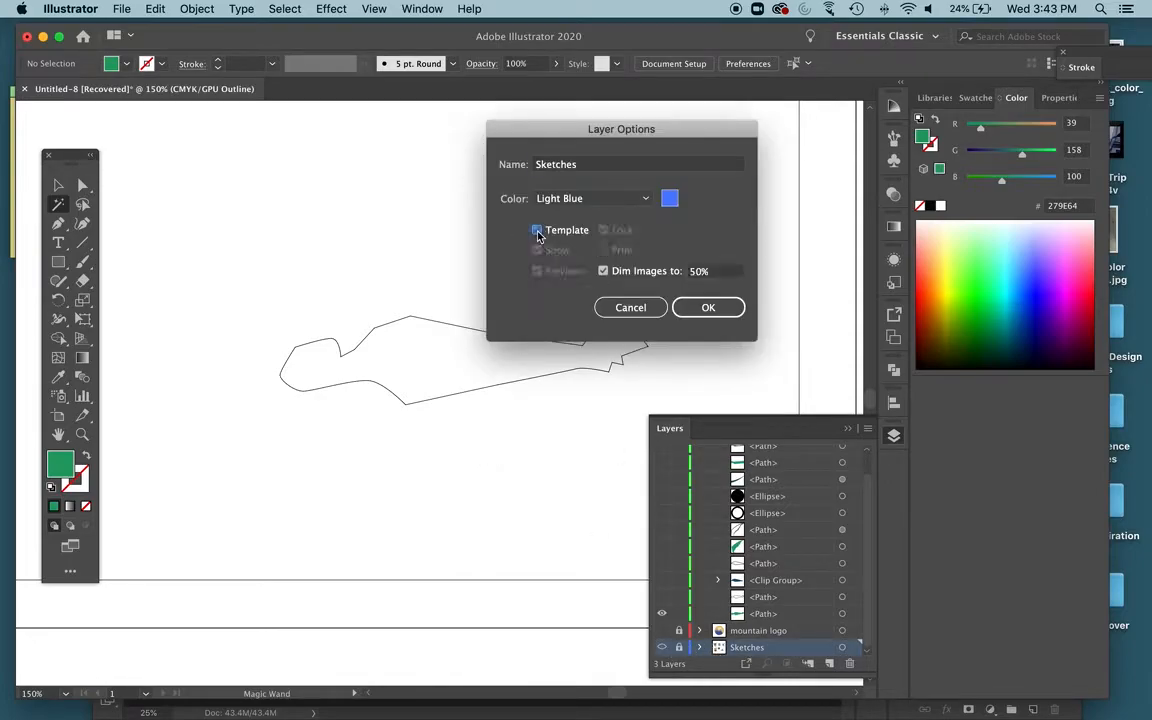
left_click(702, 307)
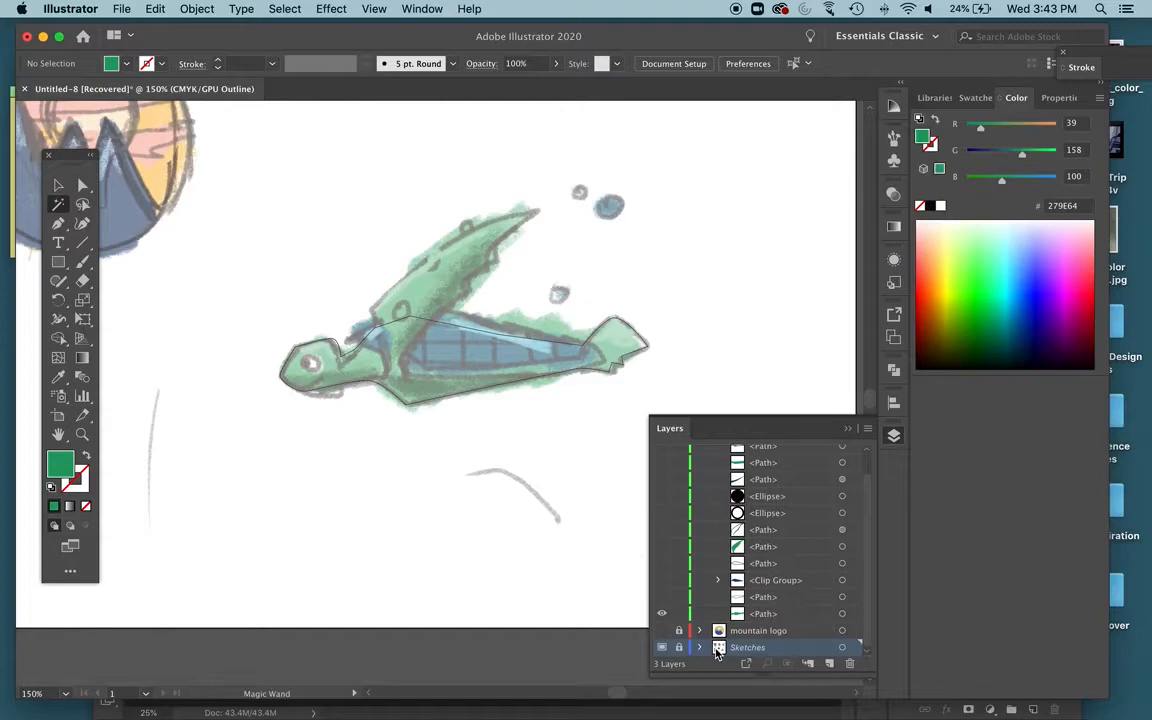
Draw a closed Pen shape across the turtle's lower body, extending past its head, belly and tail, and return to Preview view
key("p")
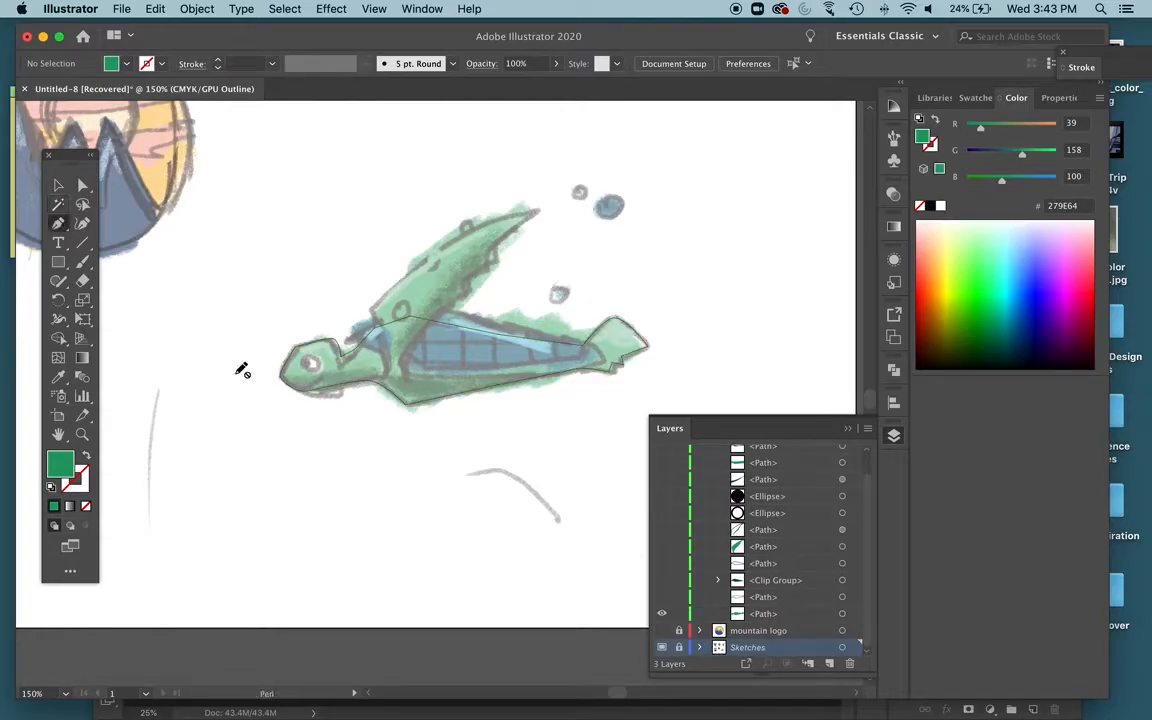
left_click(760, 617)
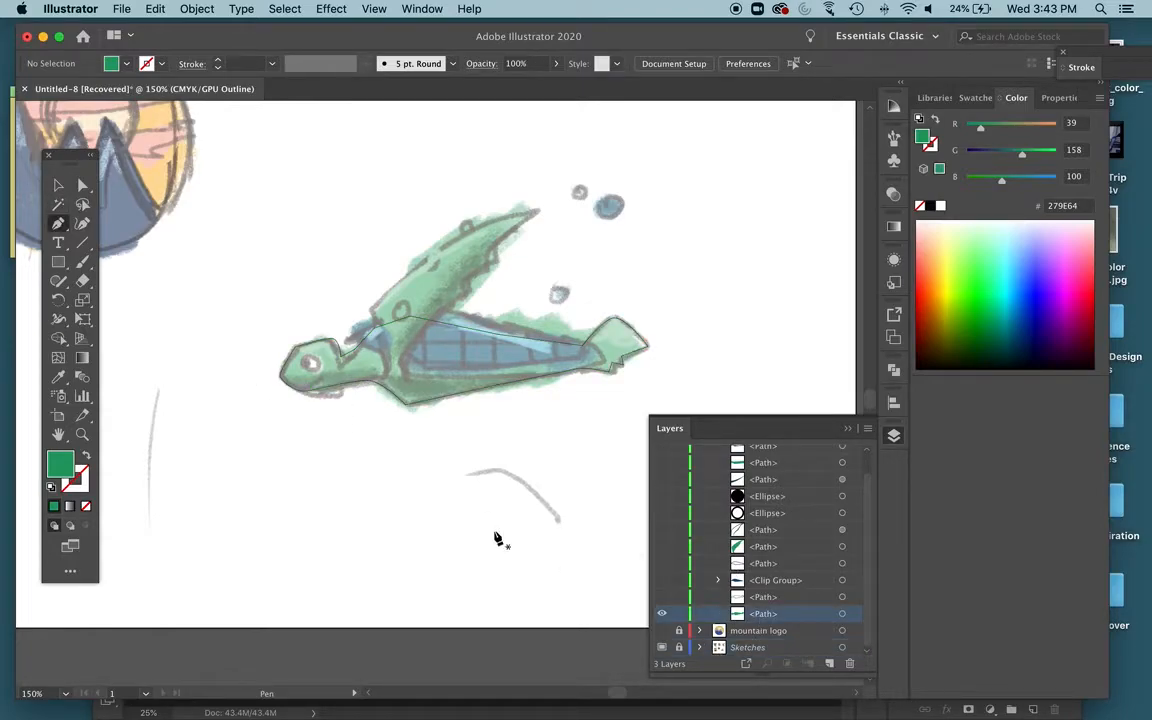
left_click(252, 387)
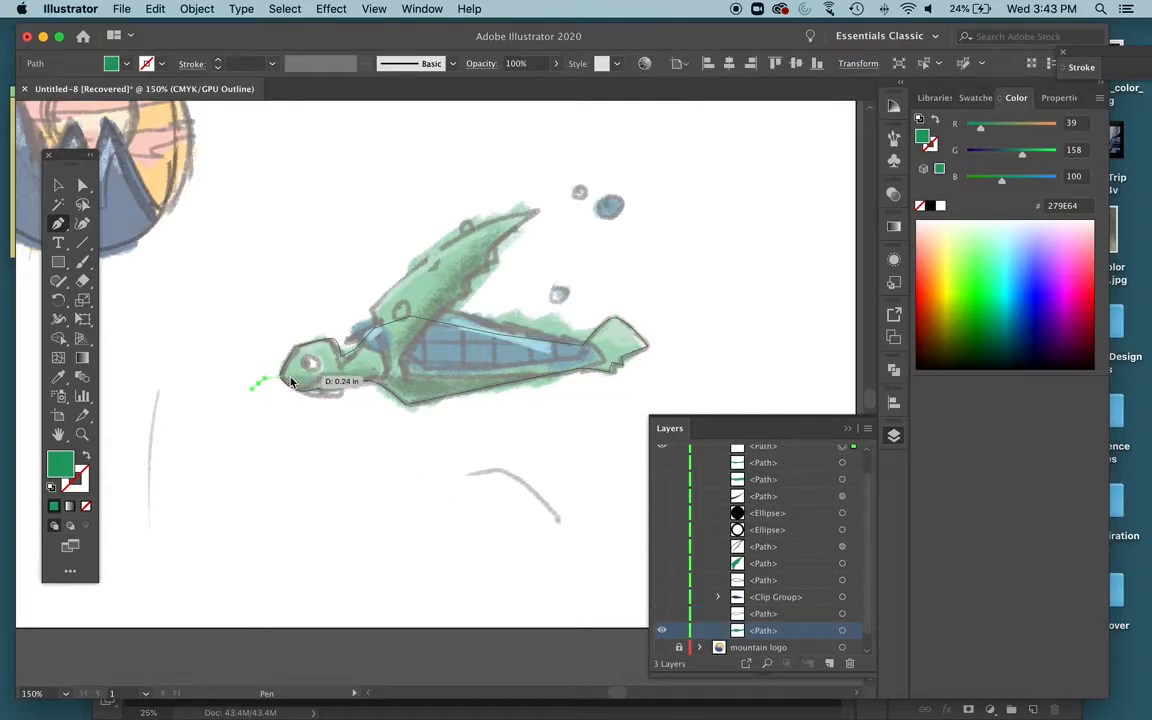
left_click_drag(292, 381, 442, 380)
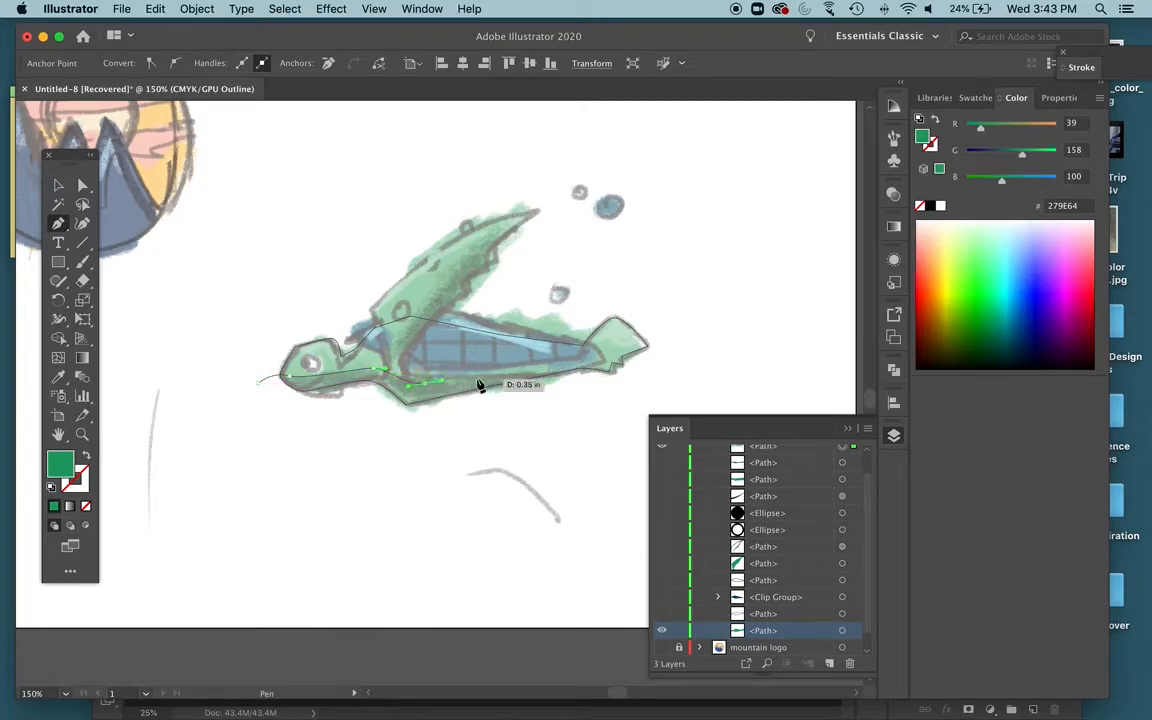
left_click(578, 362)
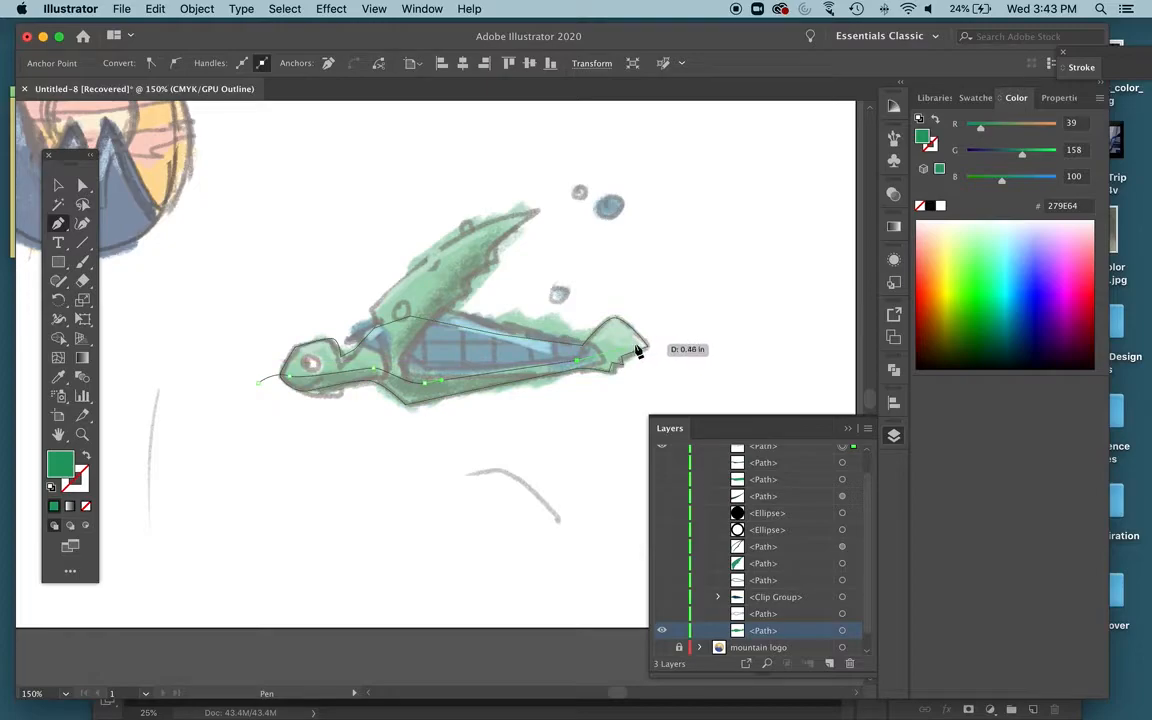
left_click_drag(666, 344, 642, 371)
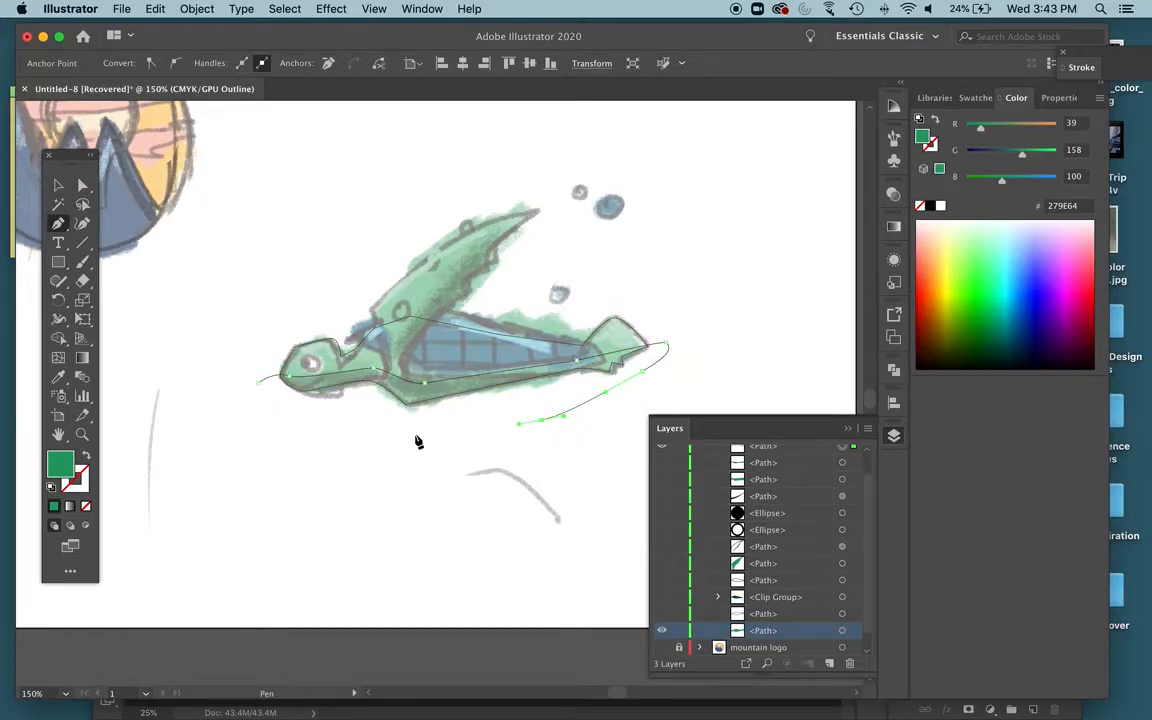
left_click_drag(260, 391, 260, 470)
key("ctrl+y")
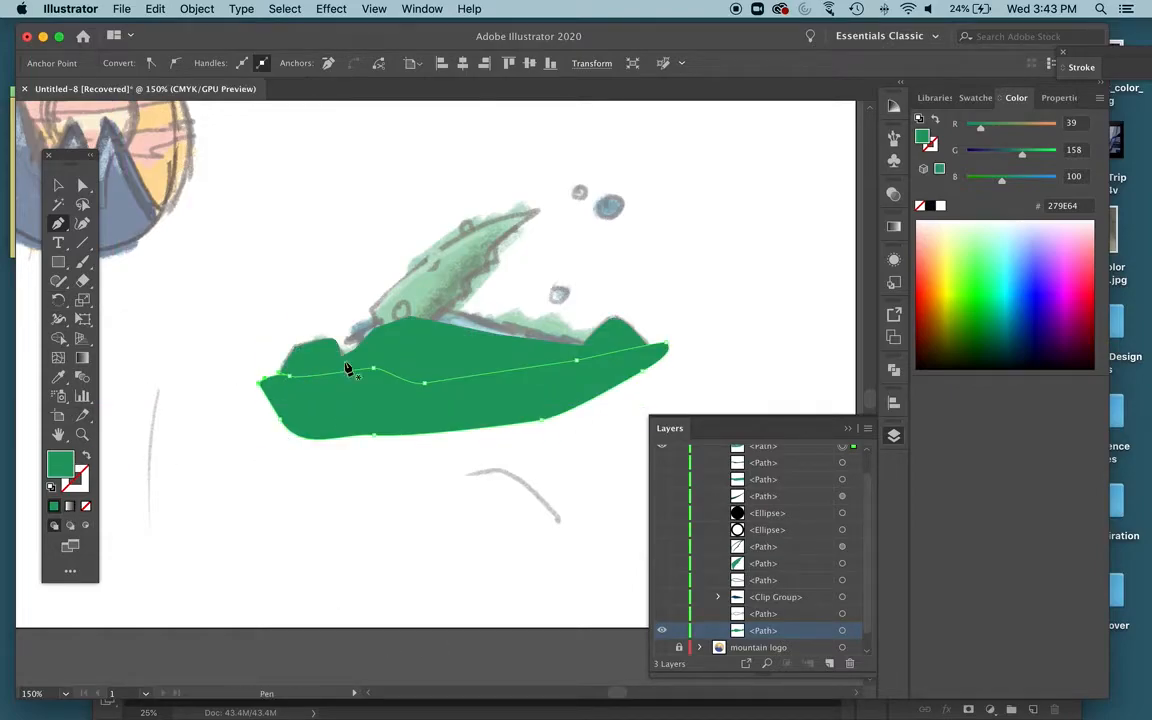
Set the new shading shape's fill to the darker teal green 187C64
double_click(76, 463)
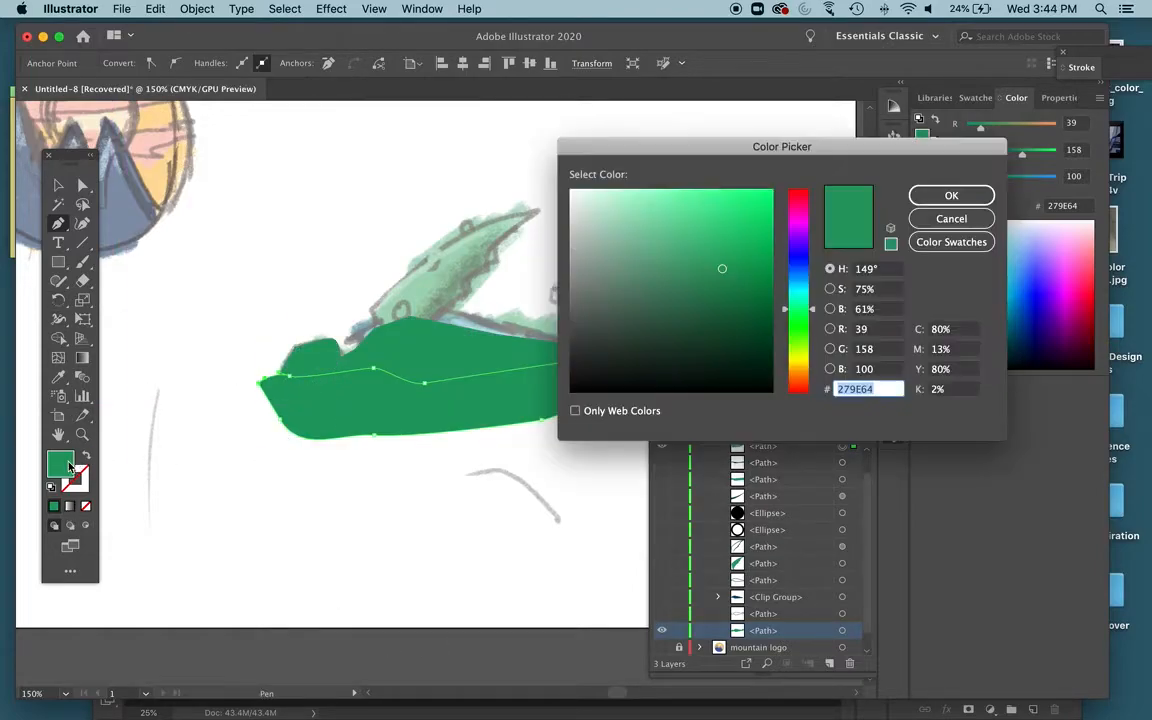
left_click(731, 280)
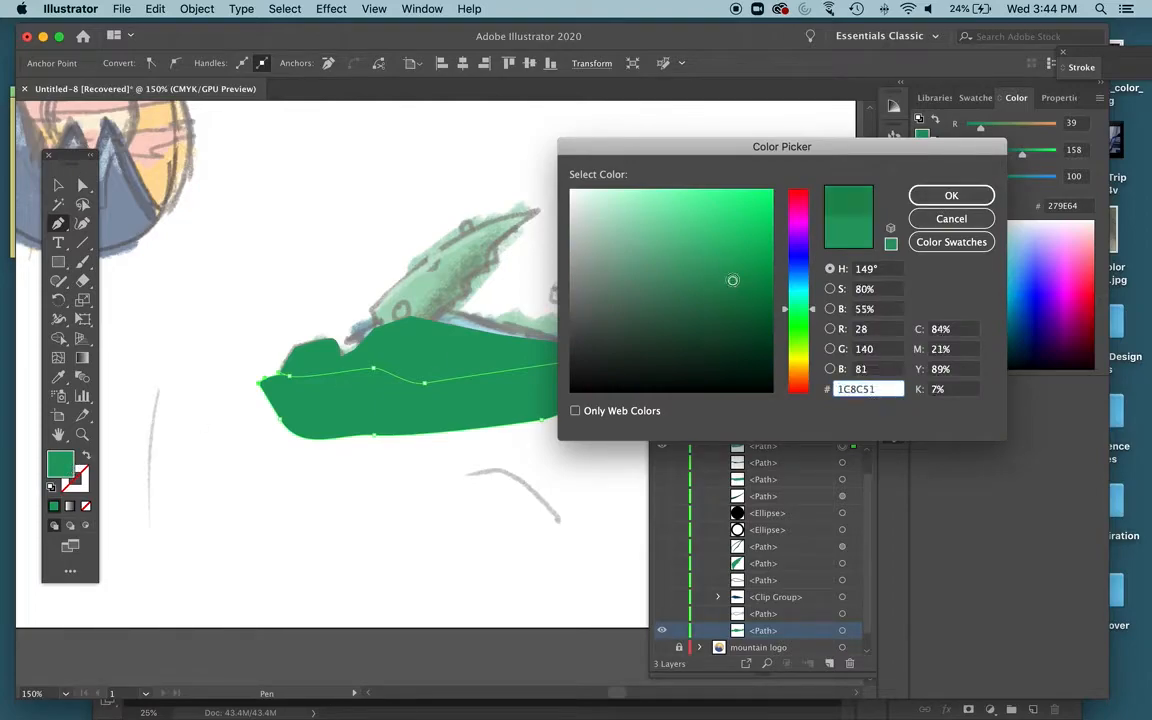
left_click(734, 283)
left_click_drag(799, 309, 800, 304)
left_click_drag(734, 284, 734, 293)
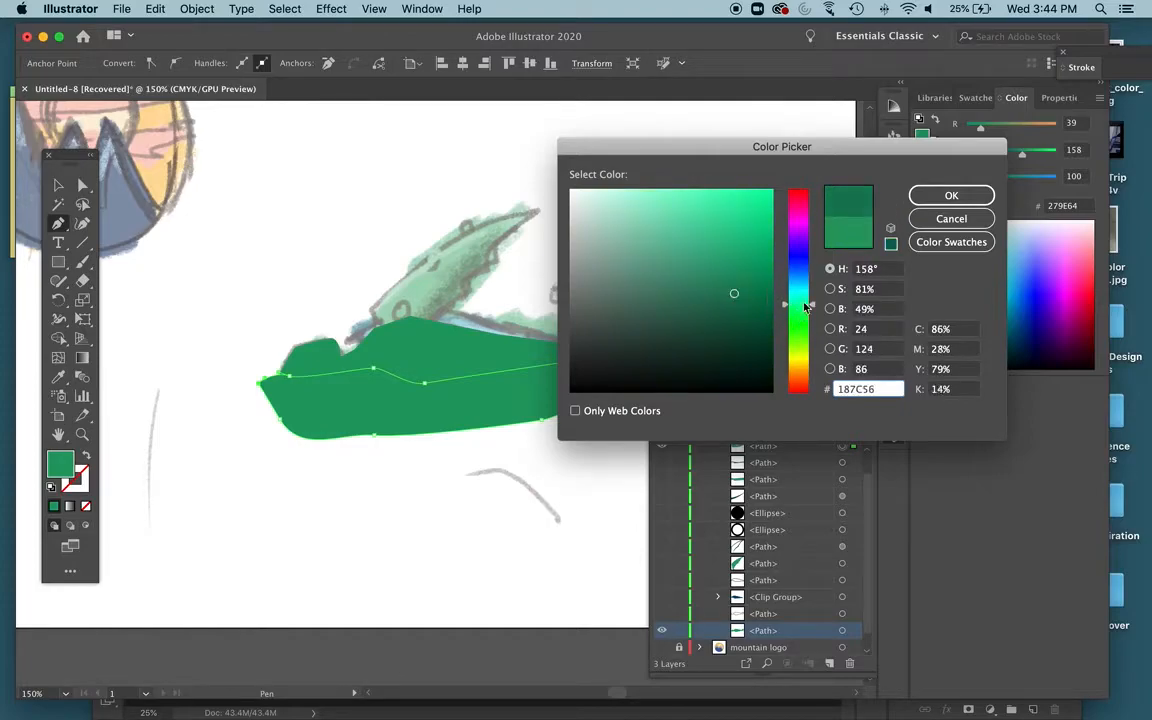
left_click_drag(802, 309, 805, 303)
left_click(951, 195)
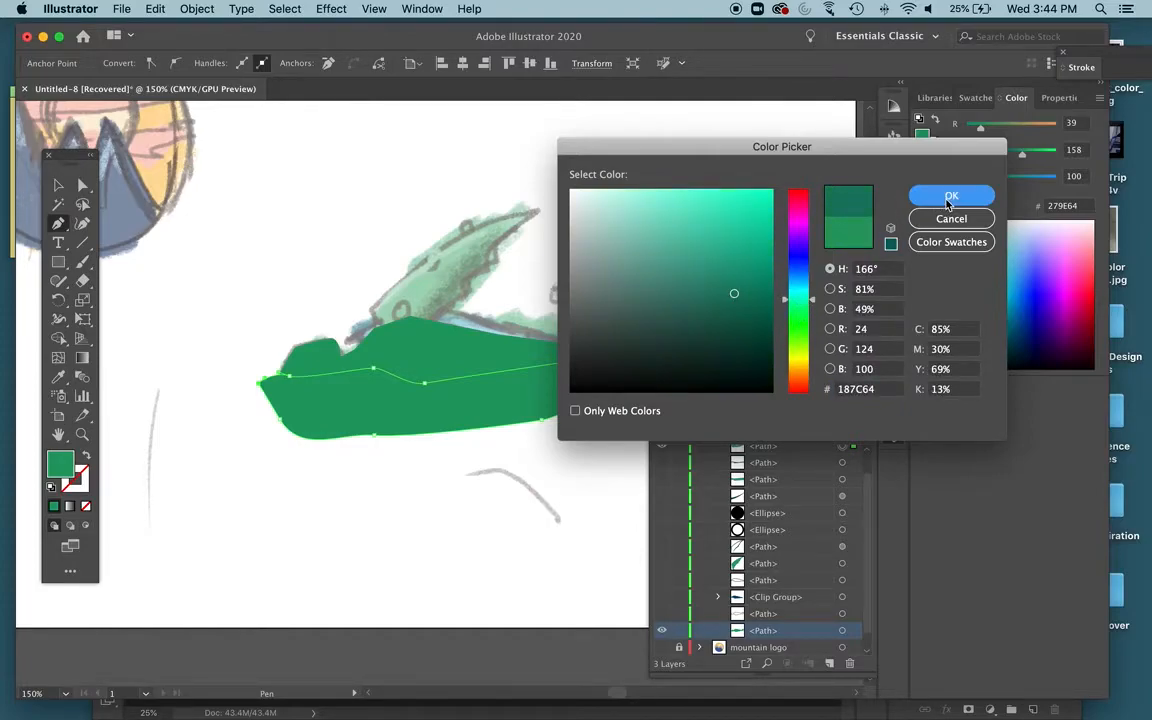
Select the shading shape with the body fill and remove the shading outside the body using Shape Builder
left_click(58, 185)
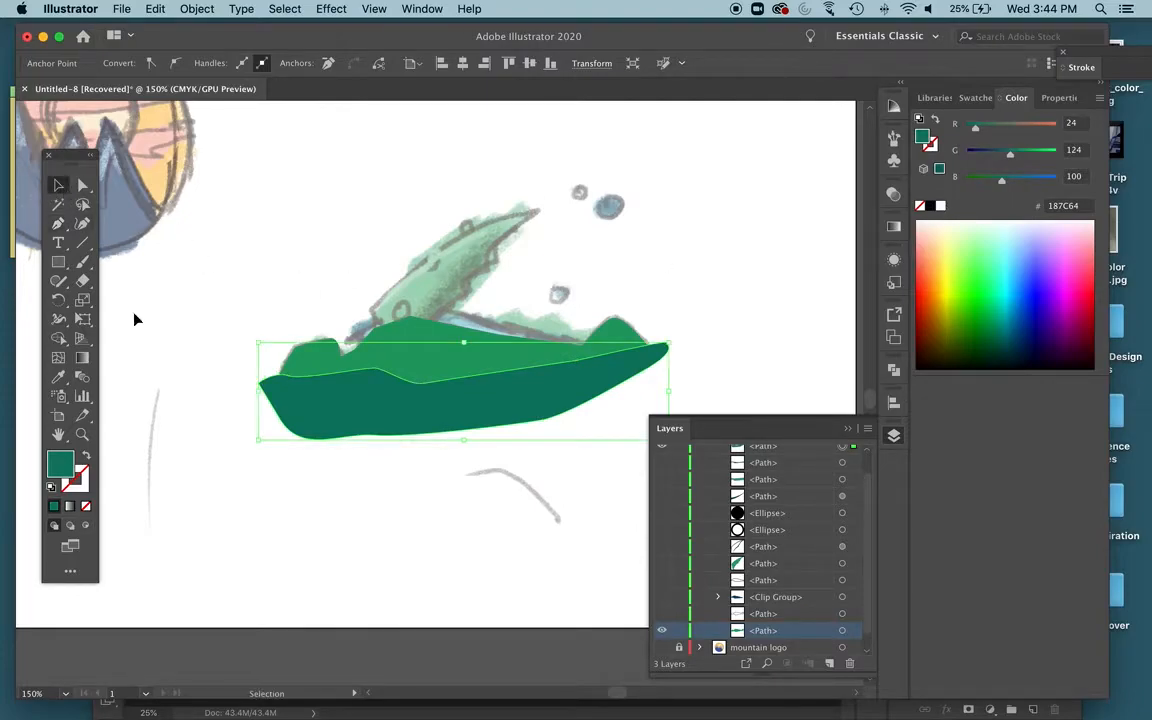
left_click(449, 550)
left_click(372, 418)
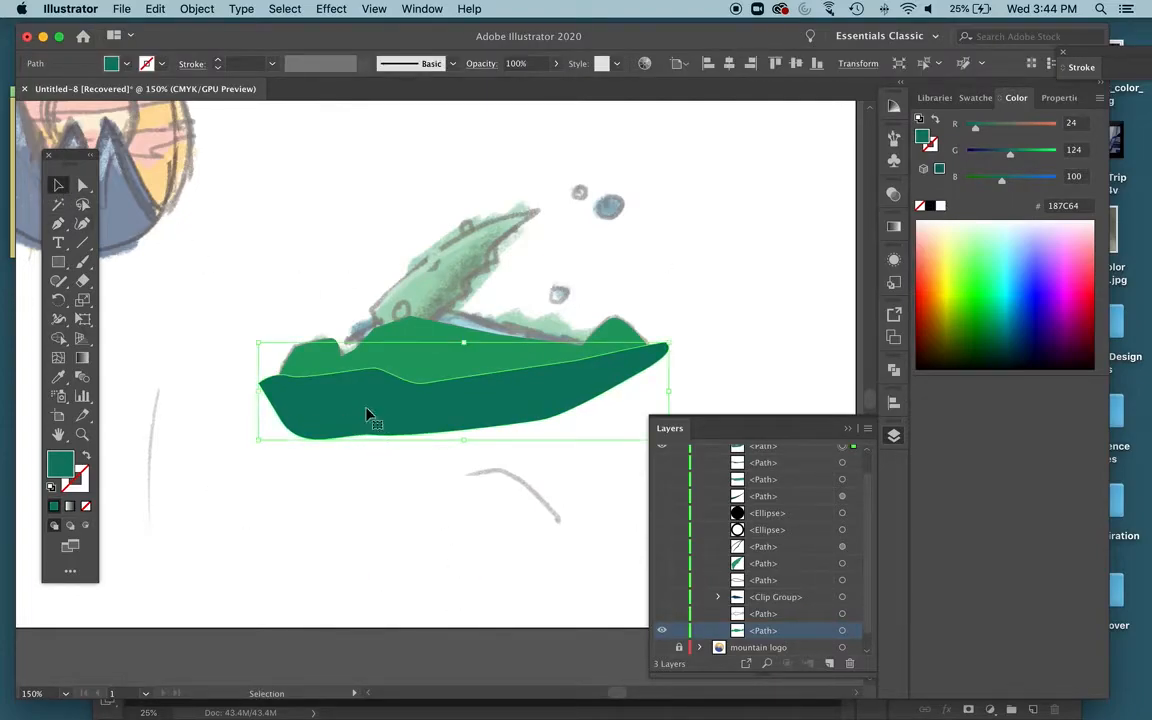
left_click(405, 333, "shift")
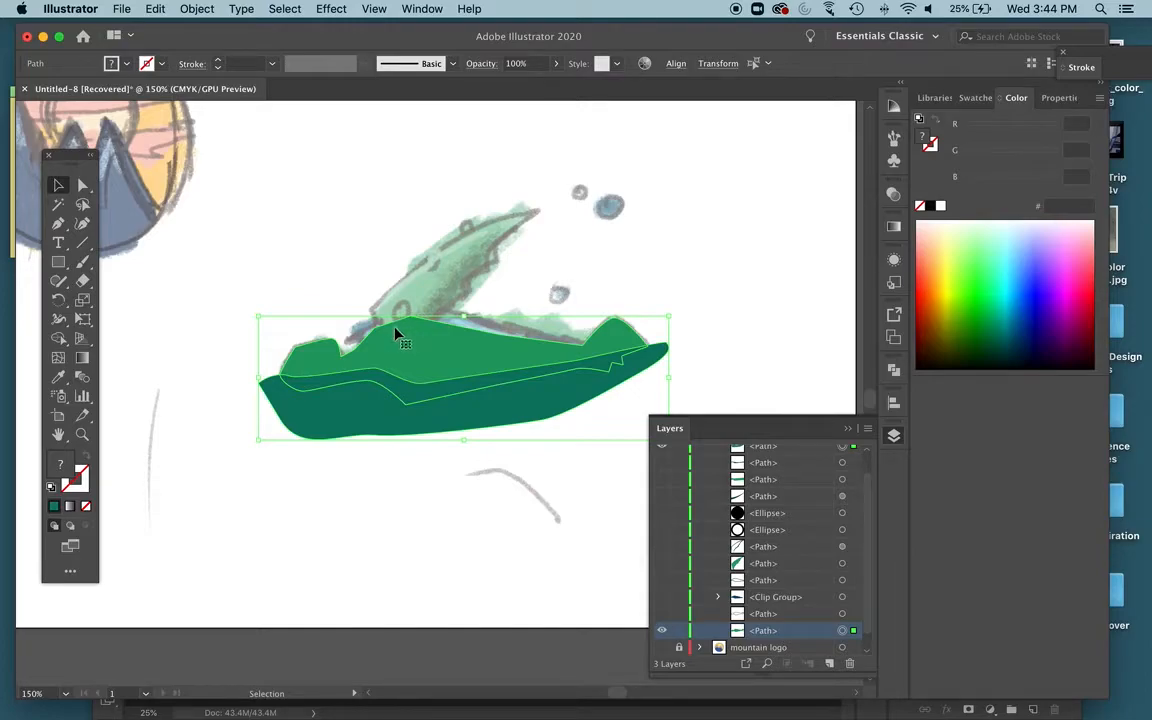
left_click(58, 340)
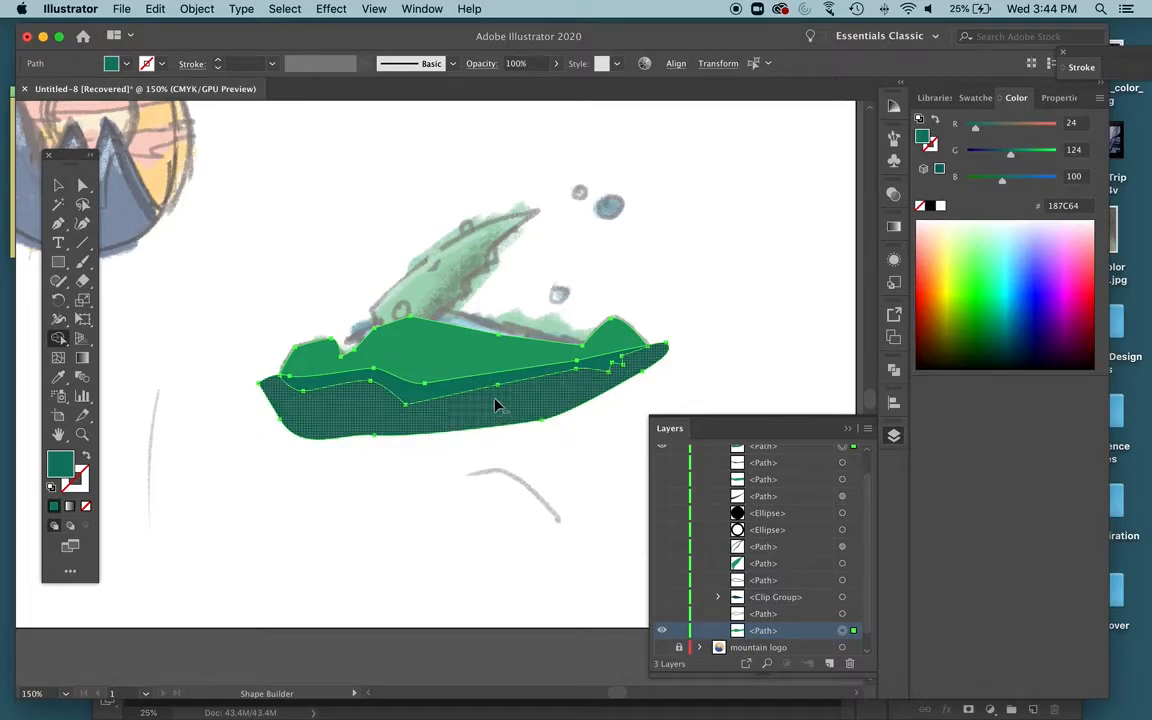
left_click(491, 406, "alt")
Group the turtle's body fill with its trimmed shading shape
left_click(58, 185)
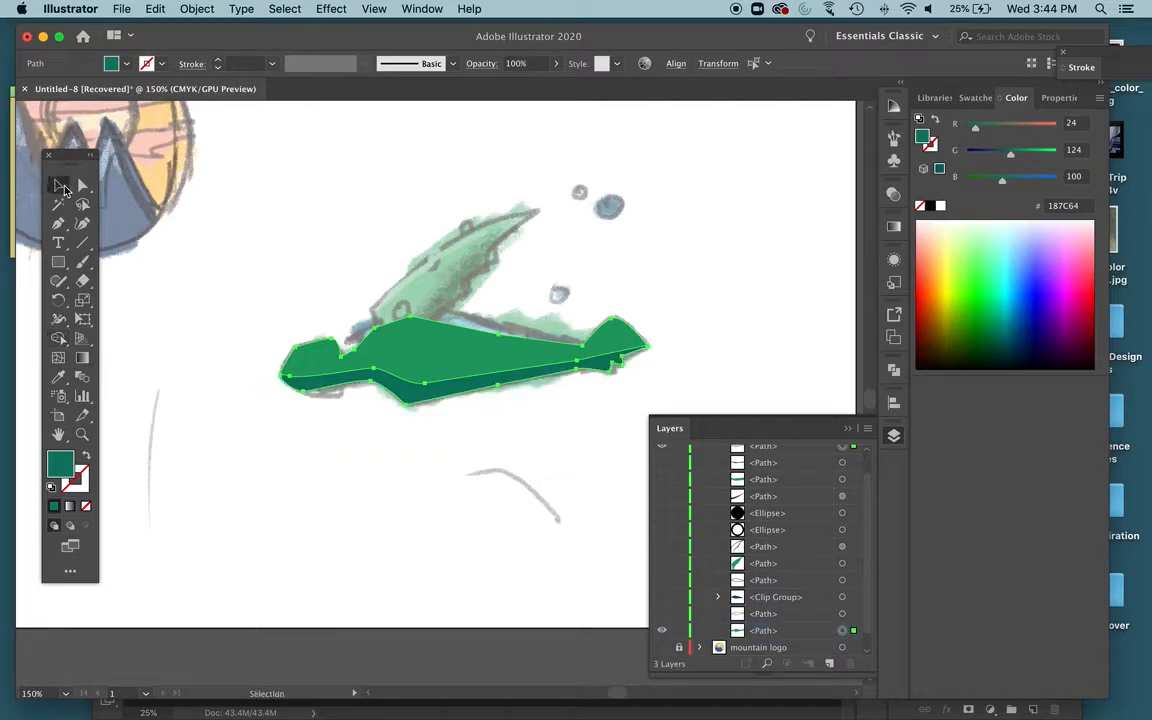
left_click(165, 264)
left_click_drag(161, 277, 419, 414)
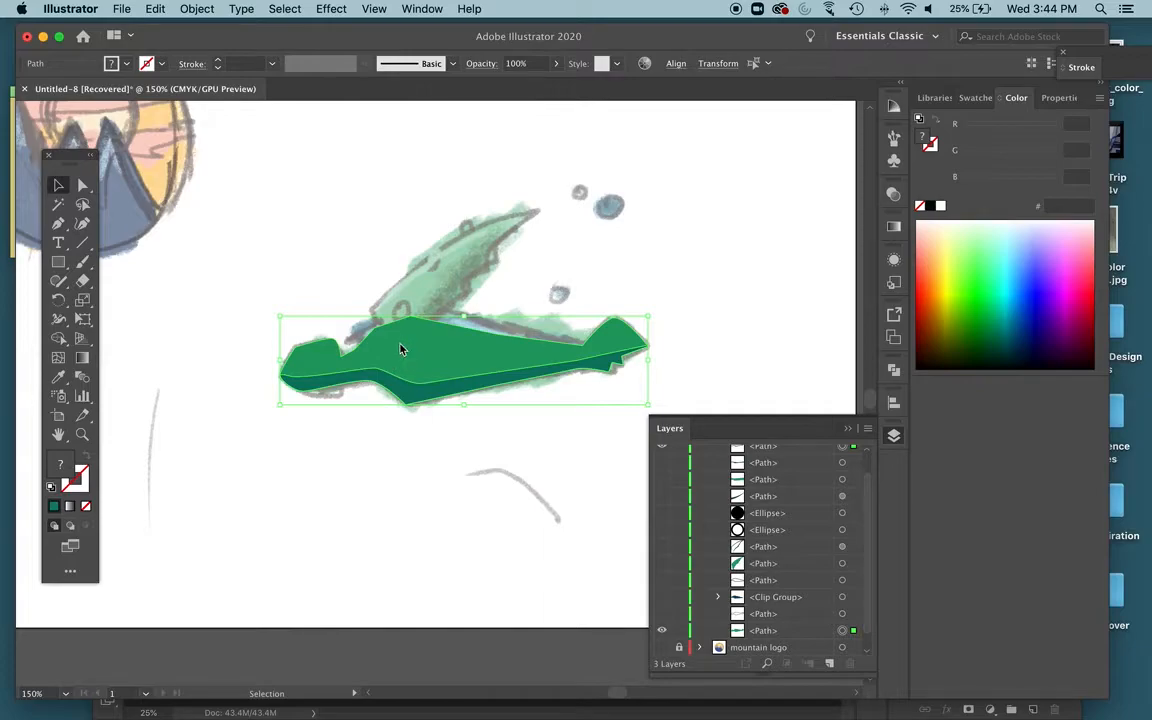
left_click(200, 309)
left_click(432, 401)
right_click(412, 360)
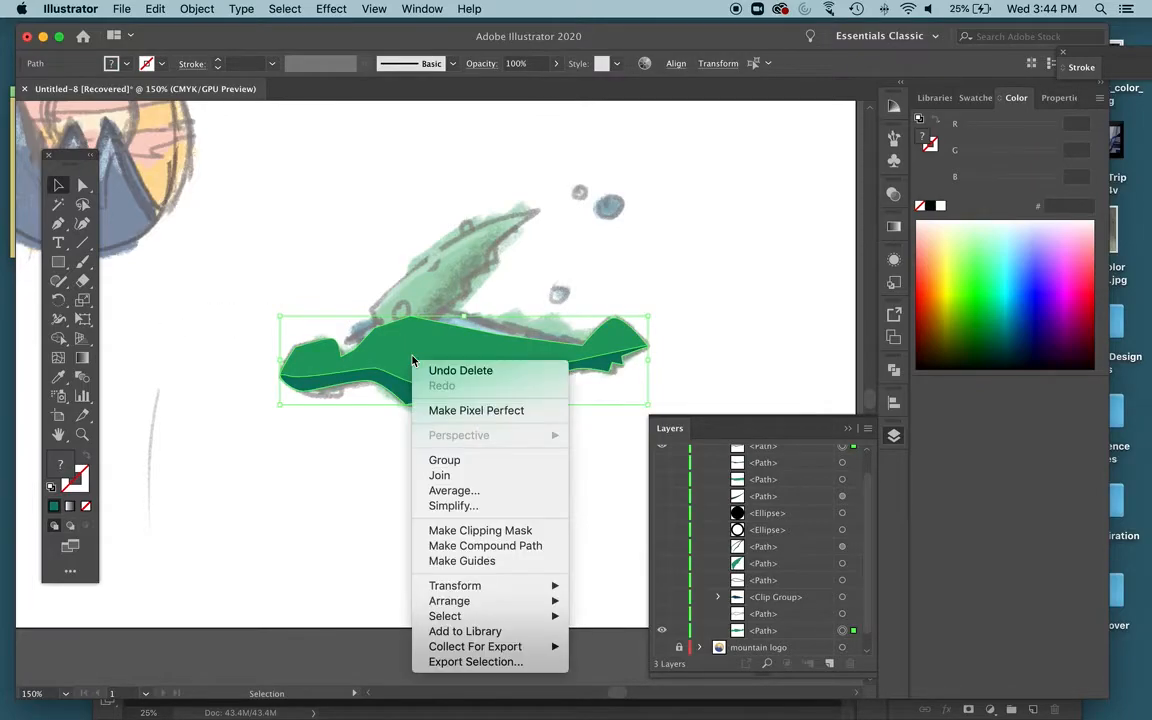
left_click(444, 460)
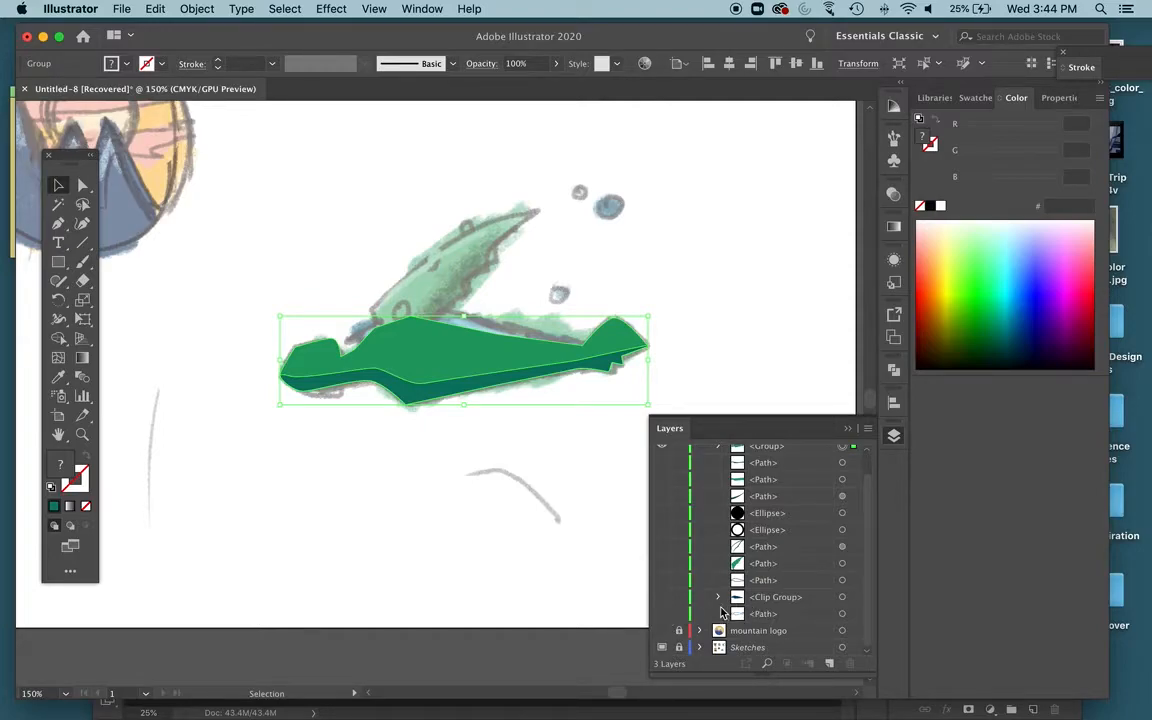
Move the body group beneath all other objects in the Sea Turtle layer and make the layer's hidden objects visible
scroll(733, 507, "up", 1)
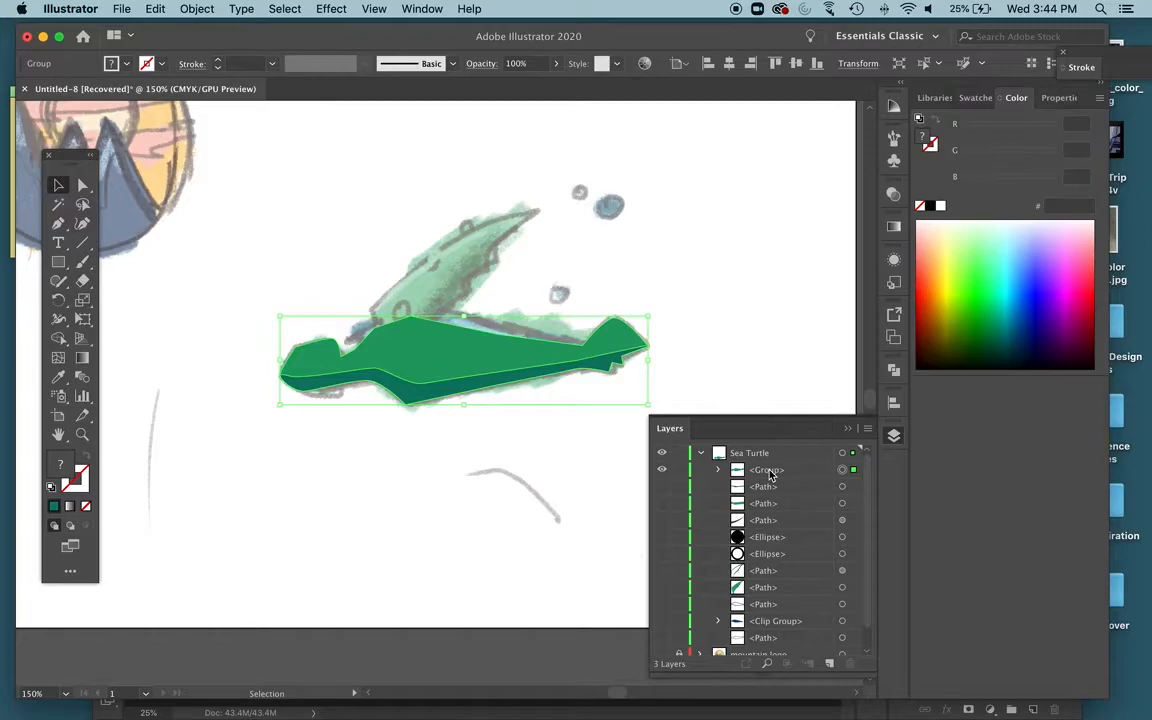
left_click_drag(770, 475, 769, 647)
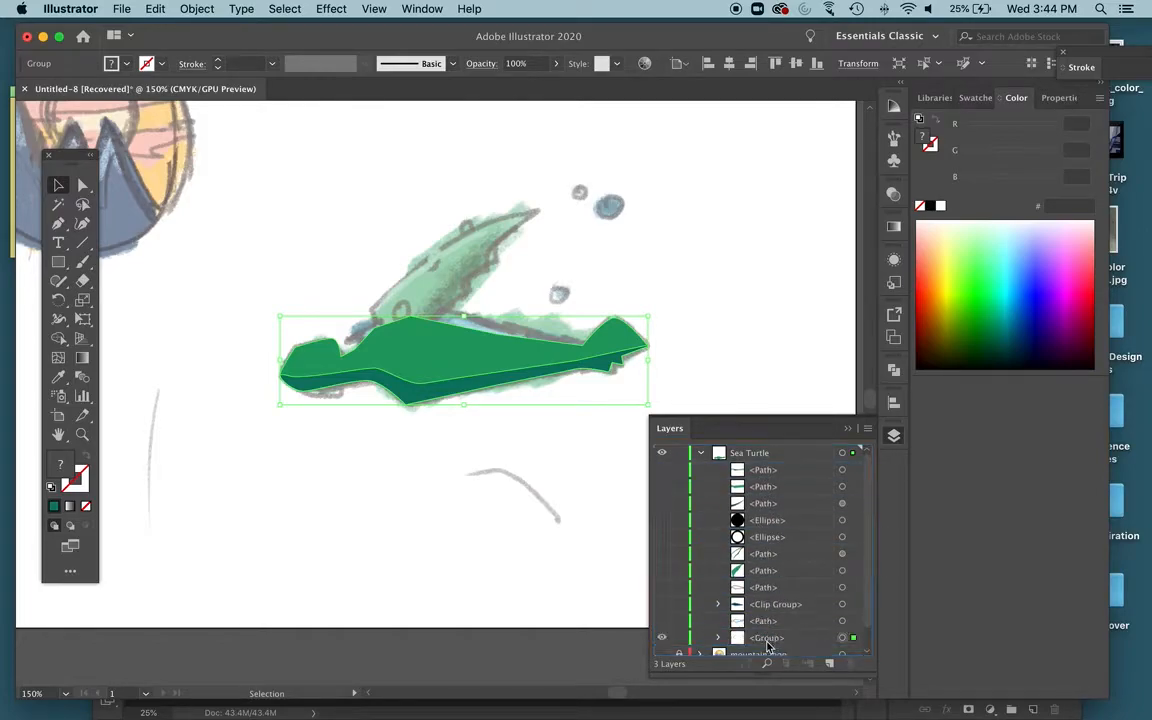
left_click(661, 636)
left_click_drag(665, 636, 663, 470)
left_click(430, 526)
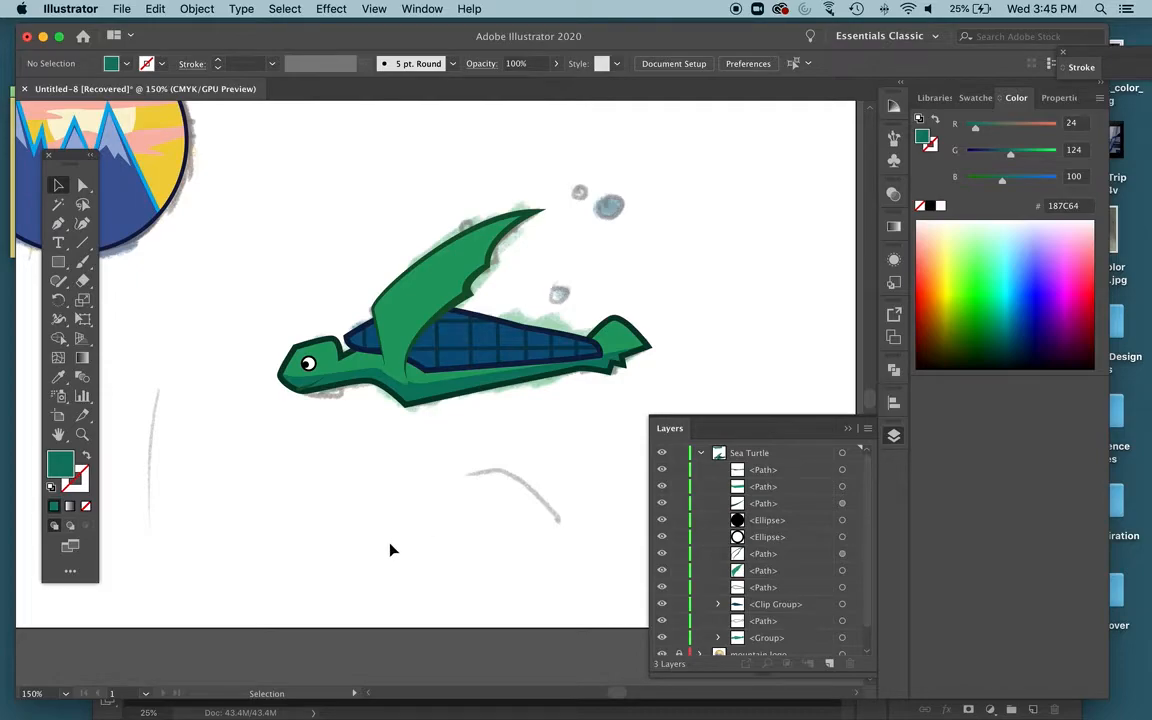
Copy the head outline's stroke style onto the turtle's mouth line with the Eyedropper
left_click(304, 390)
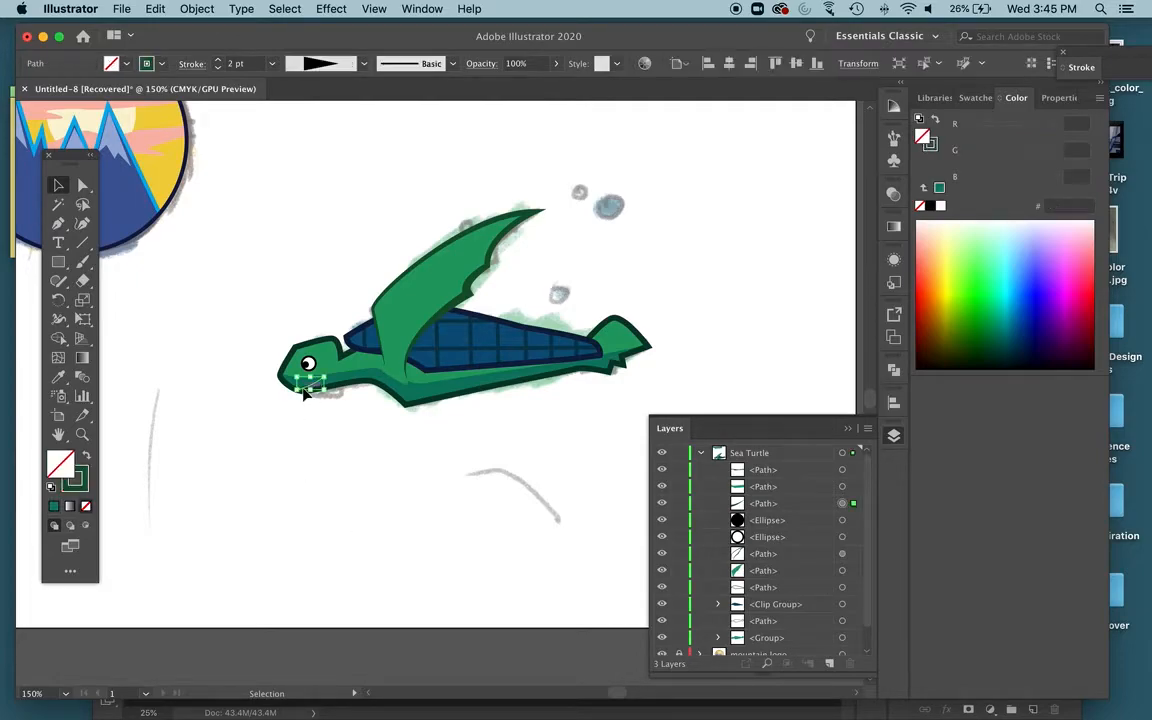
key("super+equal")
key("super+equal")
key("super+equal")
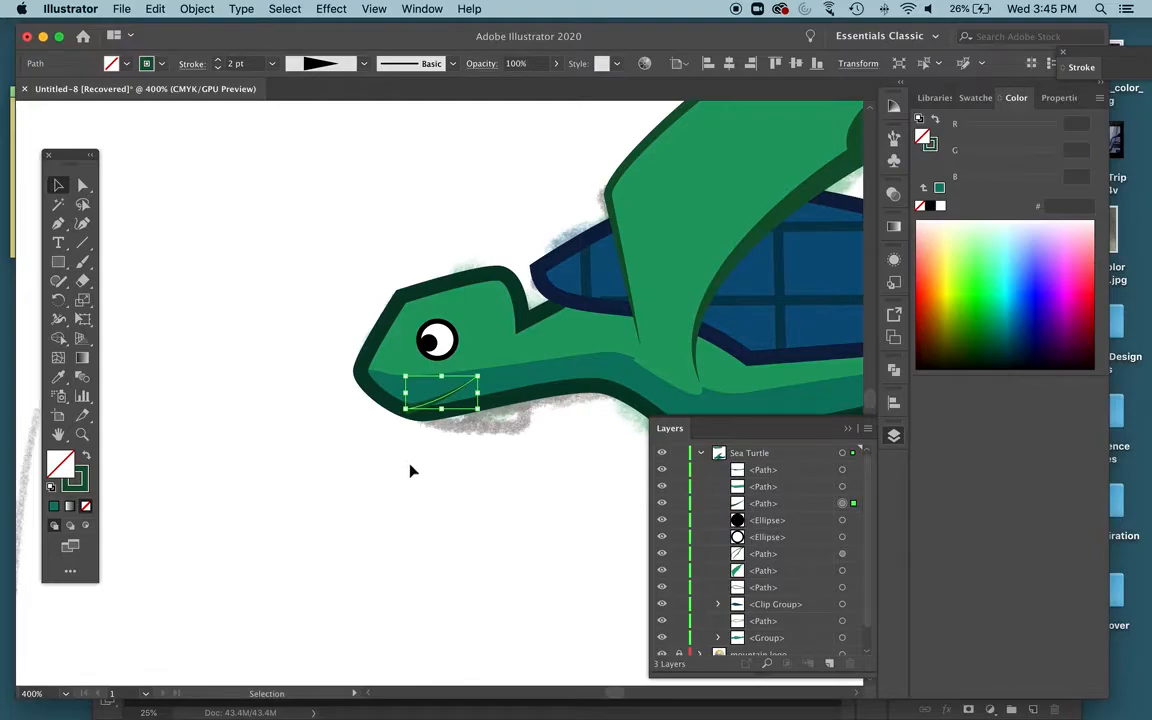
mouse_move(370, 710)
key("i")
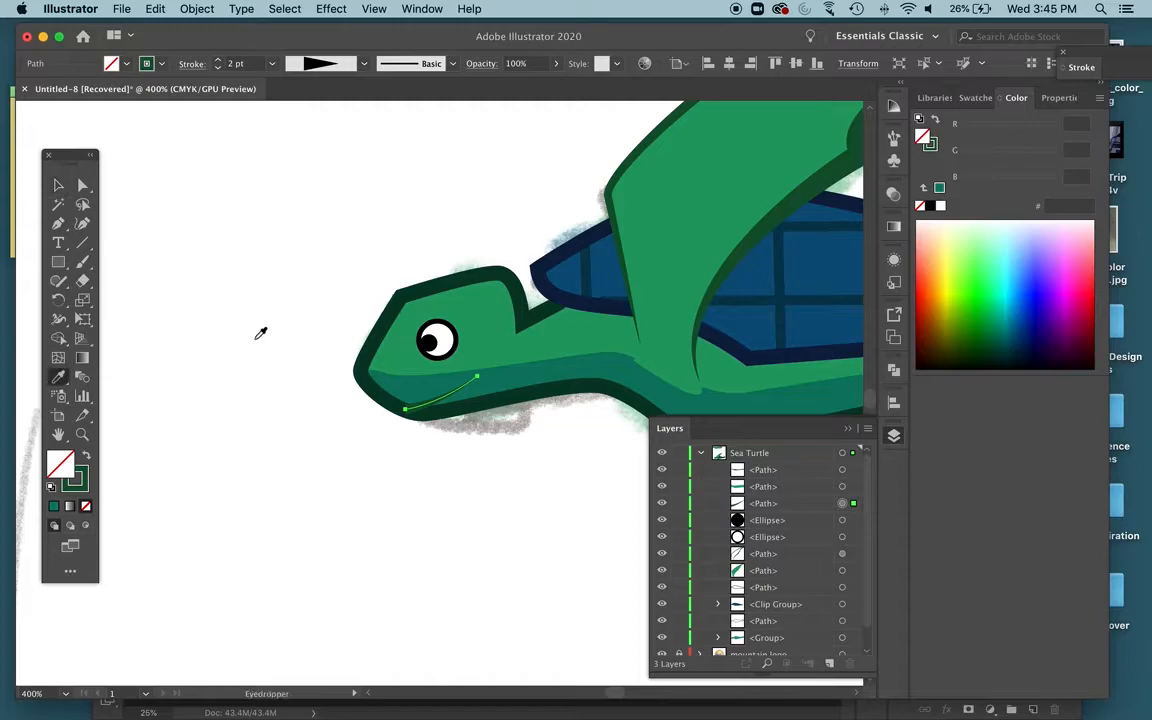
left_click(368, 355)
left_click(59, 186)
left_click(160, 560)
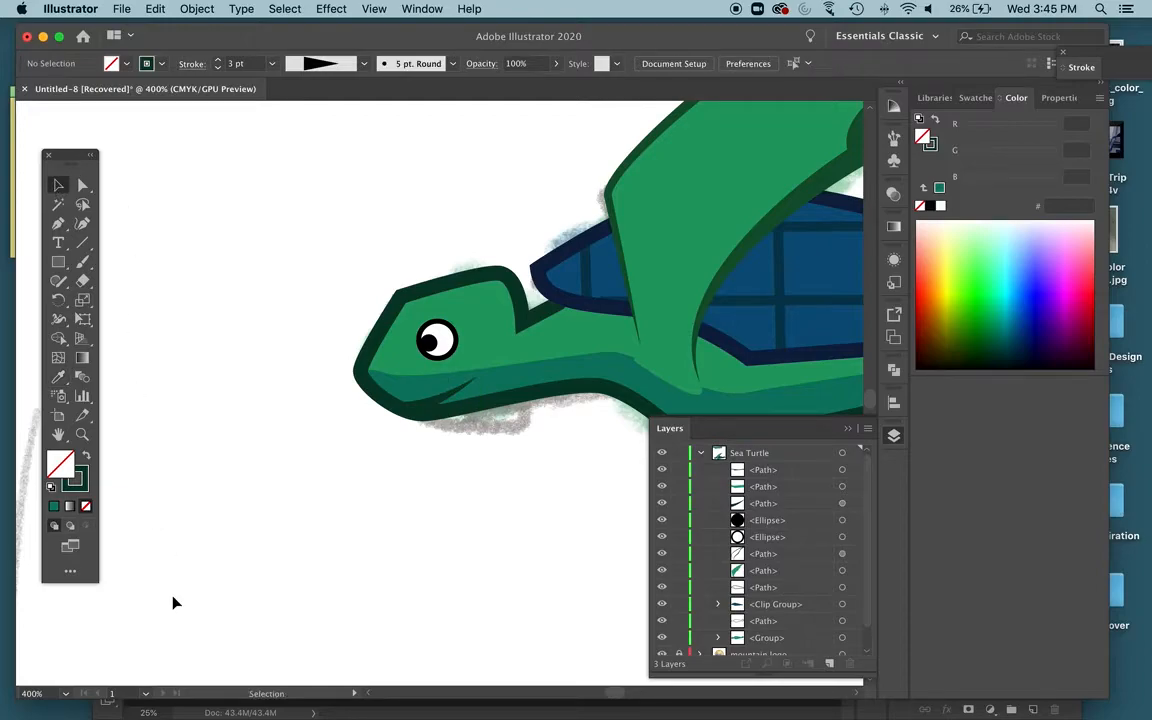
Lower the upper edge of the body shading at the head and neck by moving its anchor points and curve handle
left_click(510, 372)
left_click(82, 186)
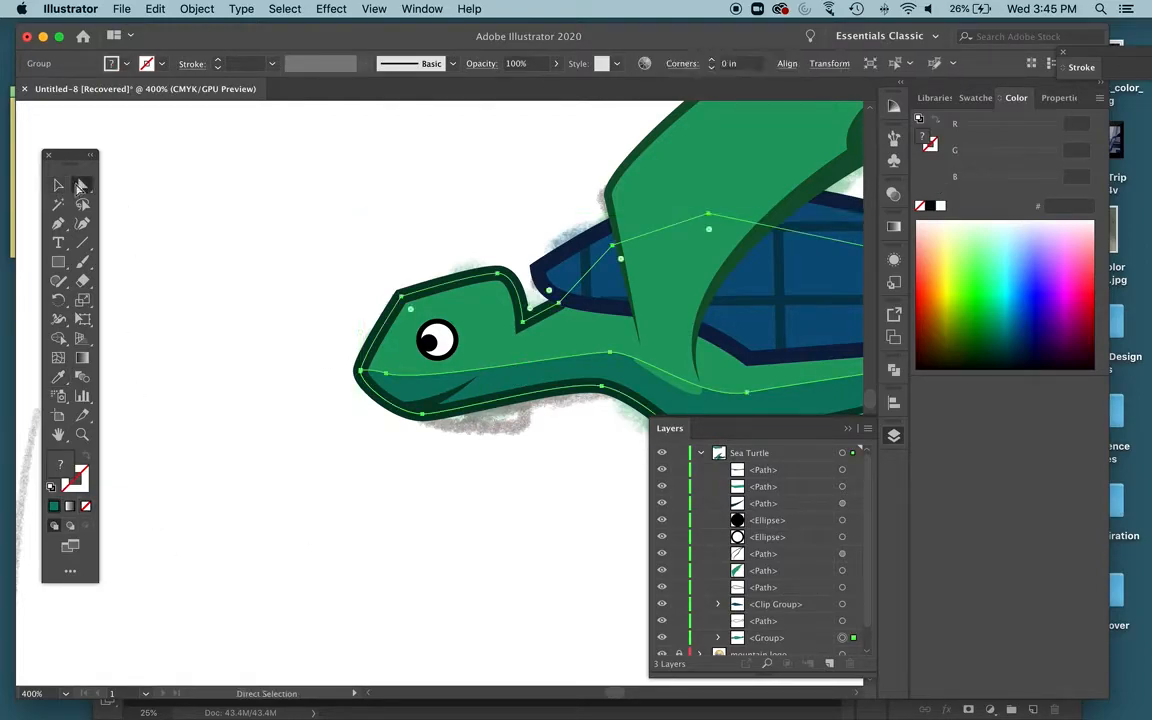
left_click(388, 376)
left_click_drag(388, 378, 395, 382)
left_click_drag(609, 354, 609, 365)
left_click_drag(390, 388, 428, 403)
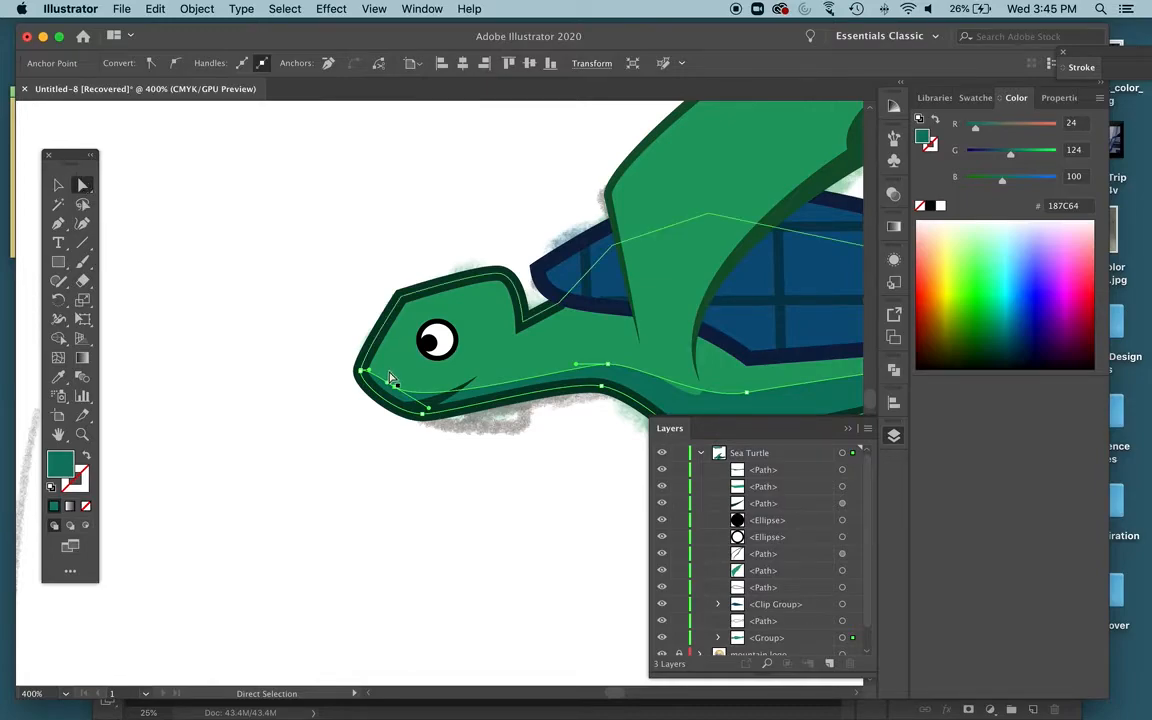
left_click(501, 455)
Adjust the shading's anchor points at the snout and flatten the curve along the turtle's jaw
left_click_drag(360, 372, 370, 385)
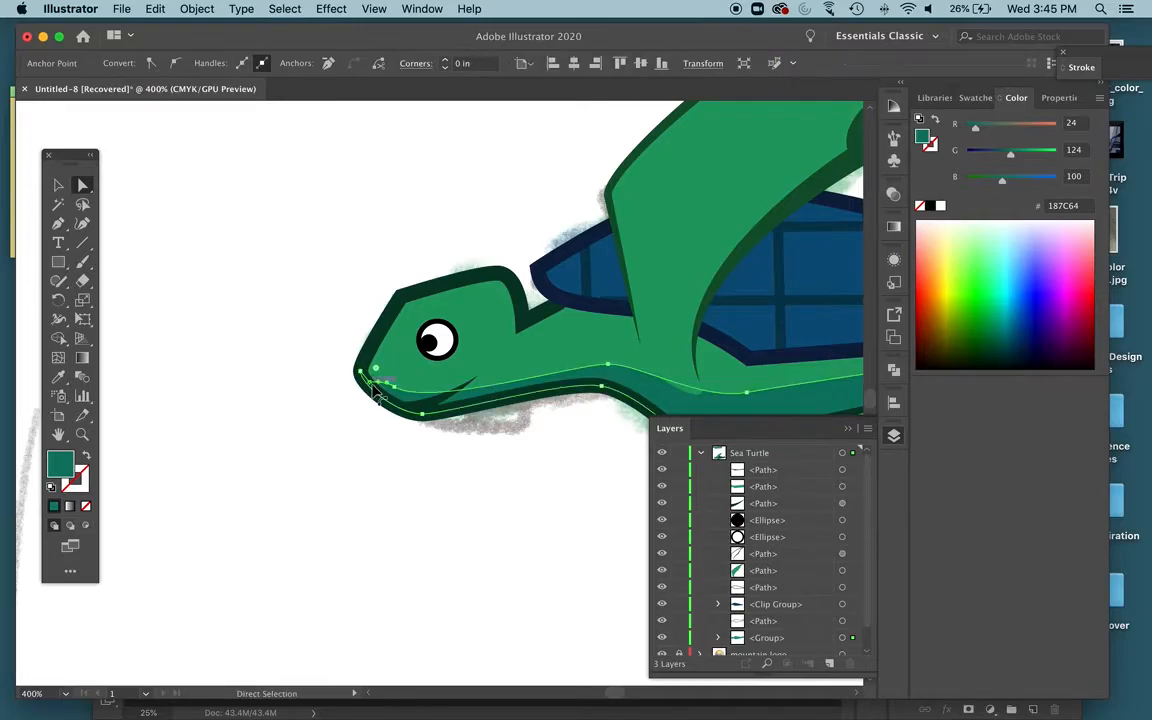
left_click(394, 386)
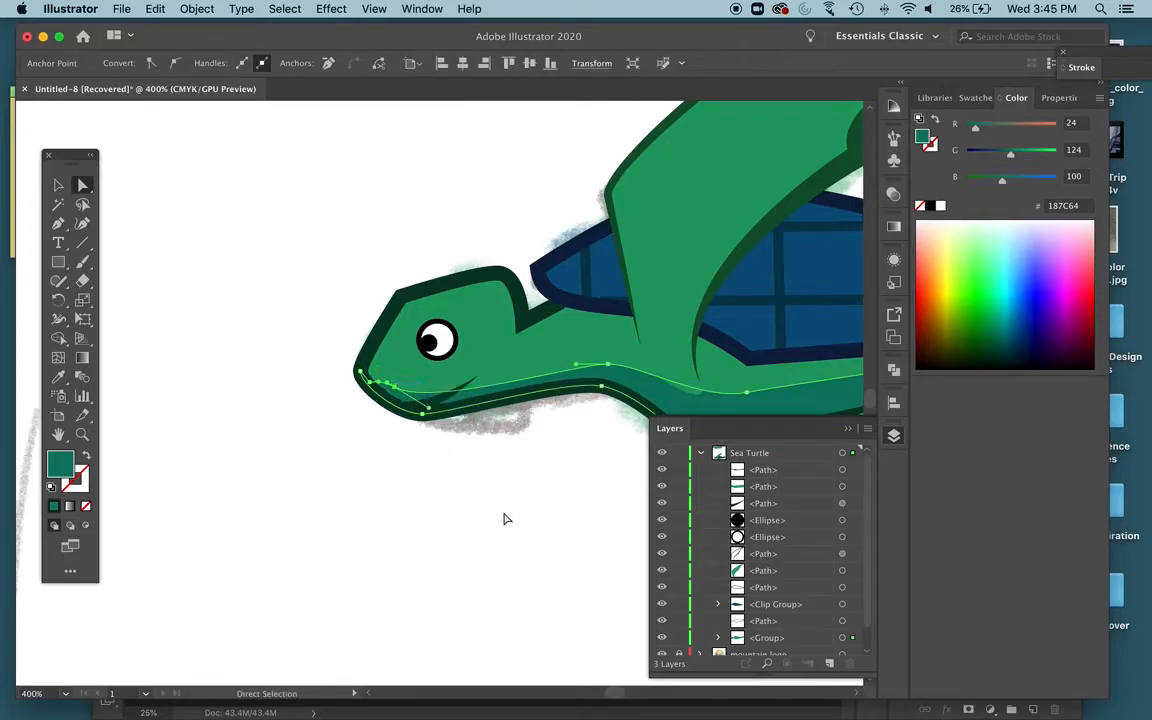
left_click(435, 397)
left_click_drag(435, 397, 438, 391)
left_click(396, 386)
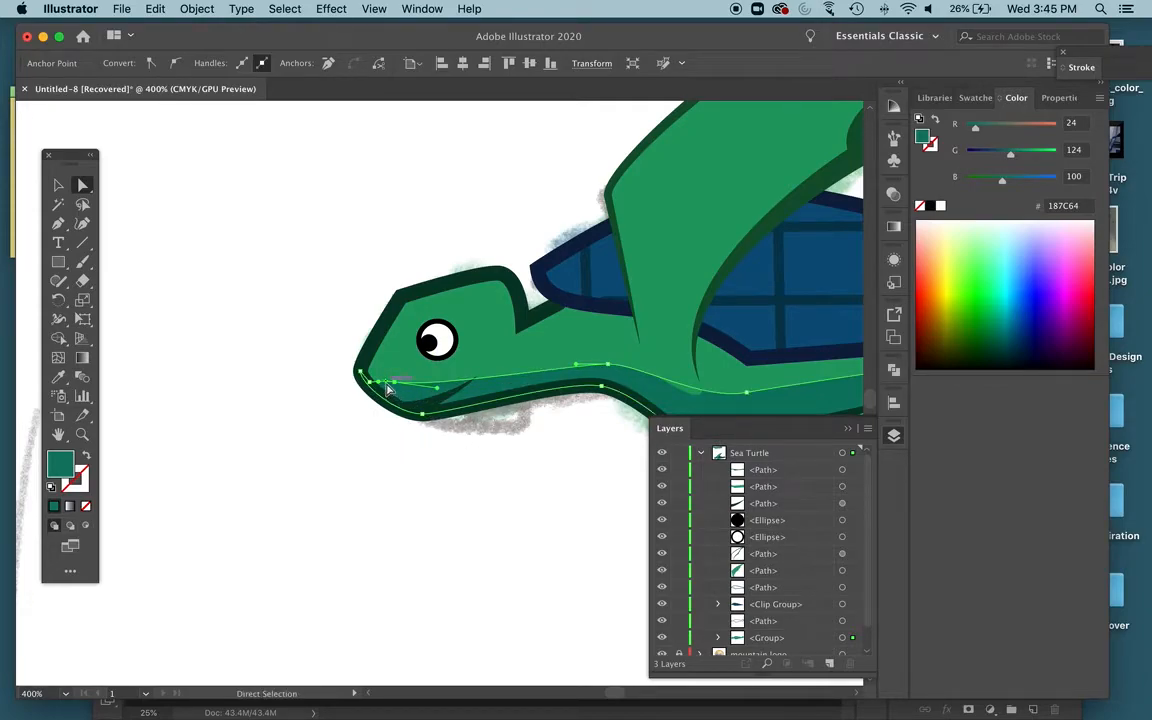
left_click(368, 385)
left_click(370, 386)
left_click(372, 388)
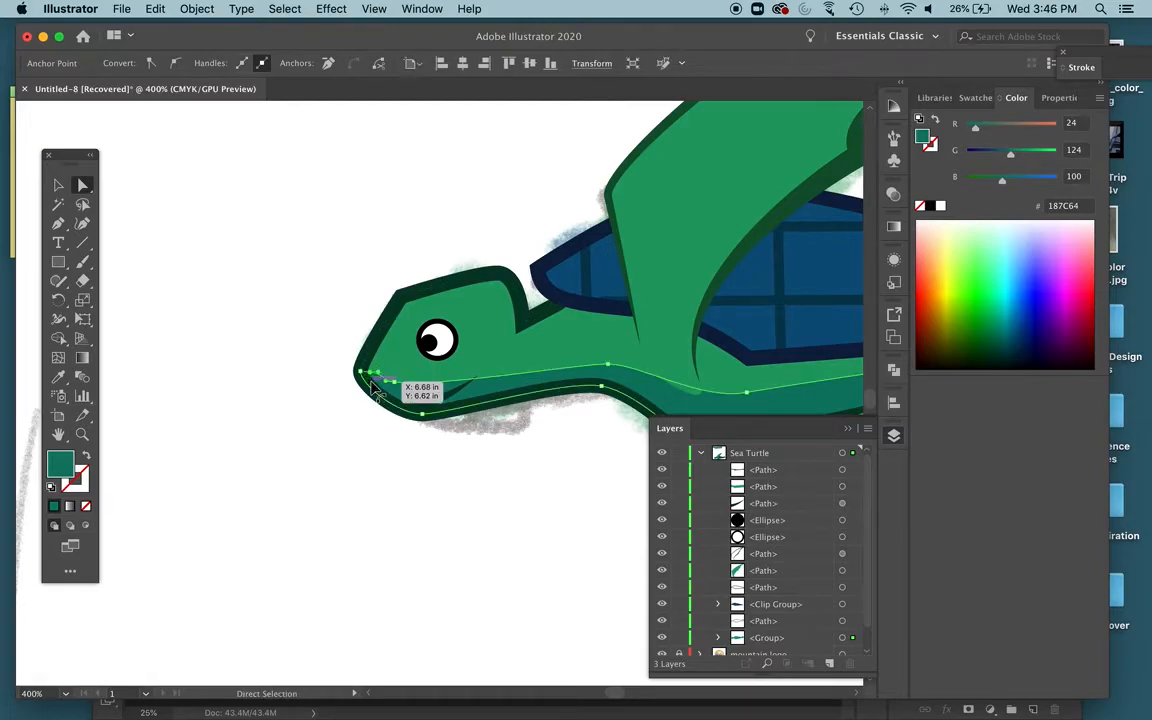
left_click(319, 314)
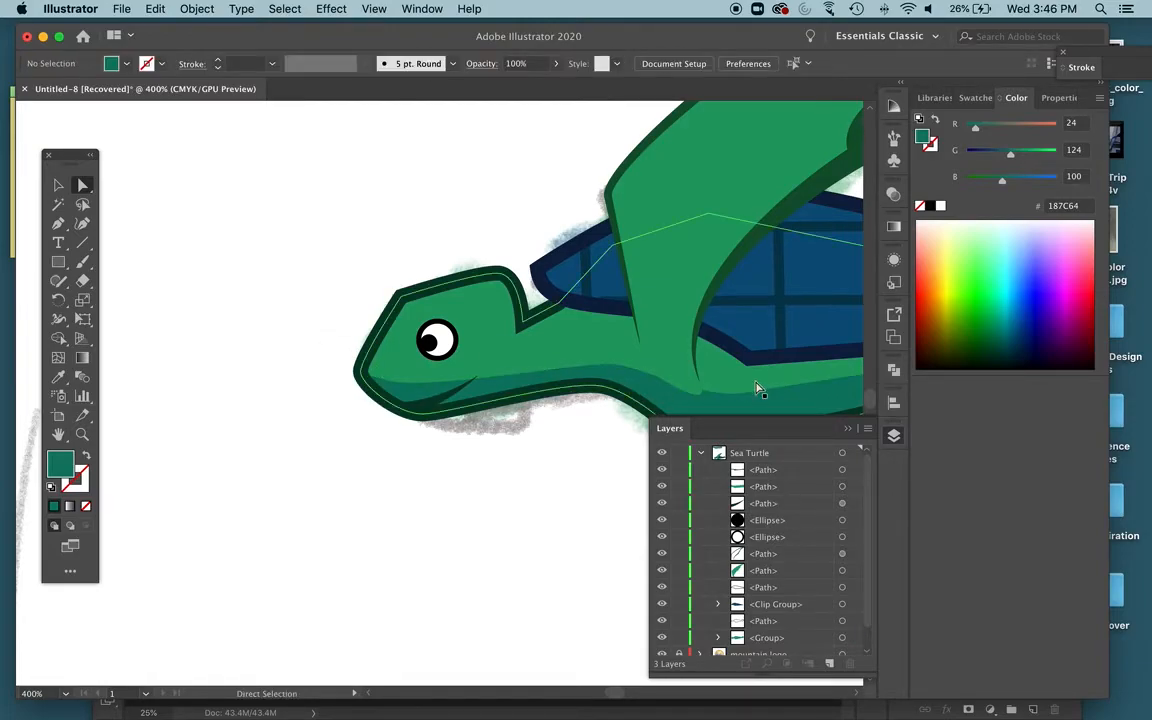
Reshape the shading edge between jaw and neck into a deeper curve using its direction handles
left_click(609, 366)
left_click_drag(615, 372, 573, 371)
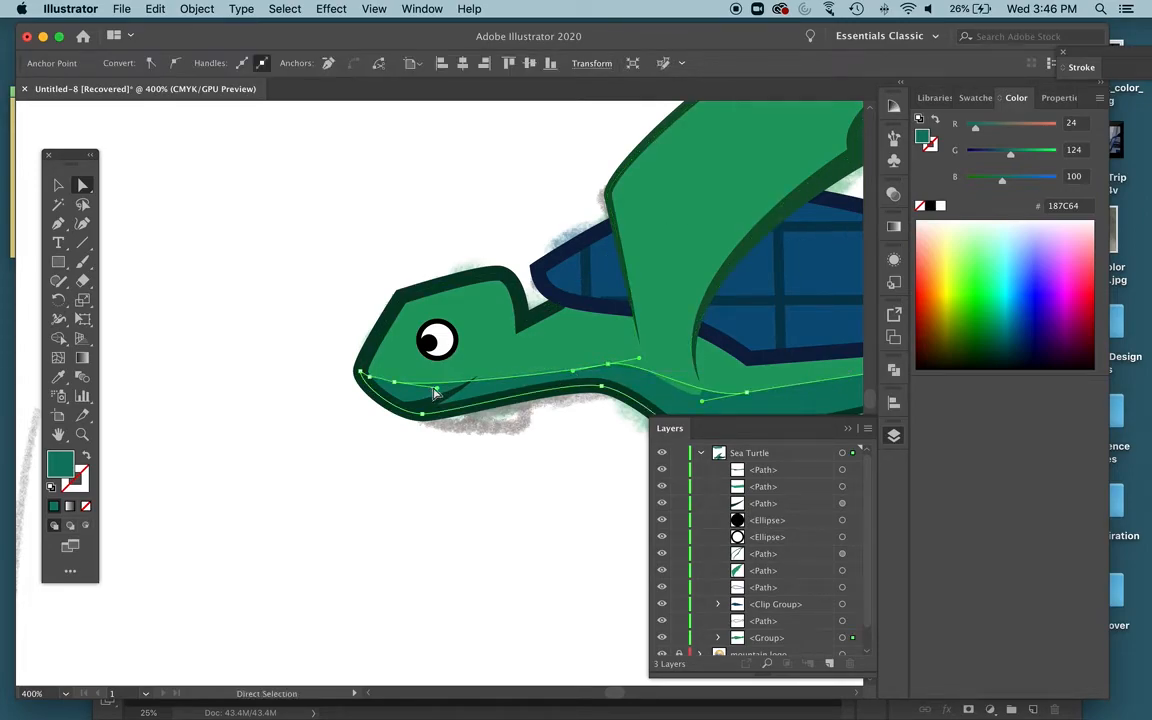
left_click_drag(437, 388, 437, 399)
left_click(313, 414)
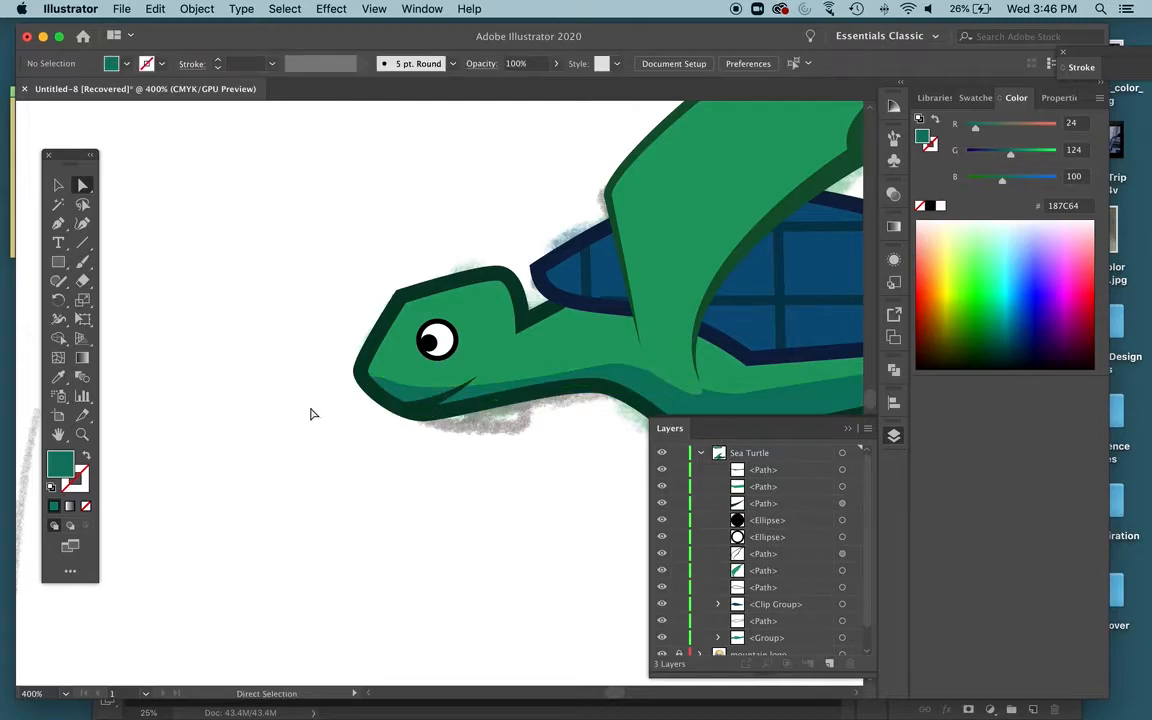
Draw a closed Pen shape over the rear half of the flipper, from its base up past its scalloped edge
scroll(305, 380, "right", 5)
scroll(305, 360, "right", 8)
key("super+minus")
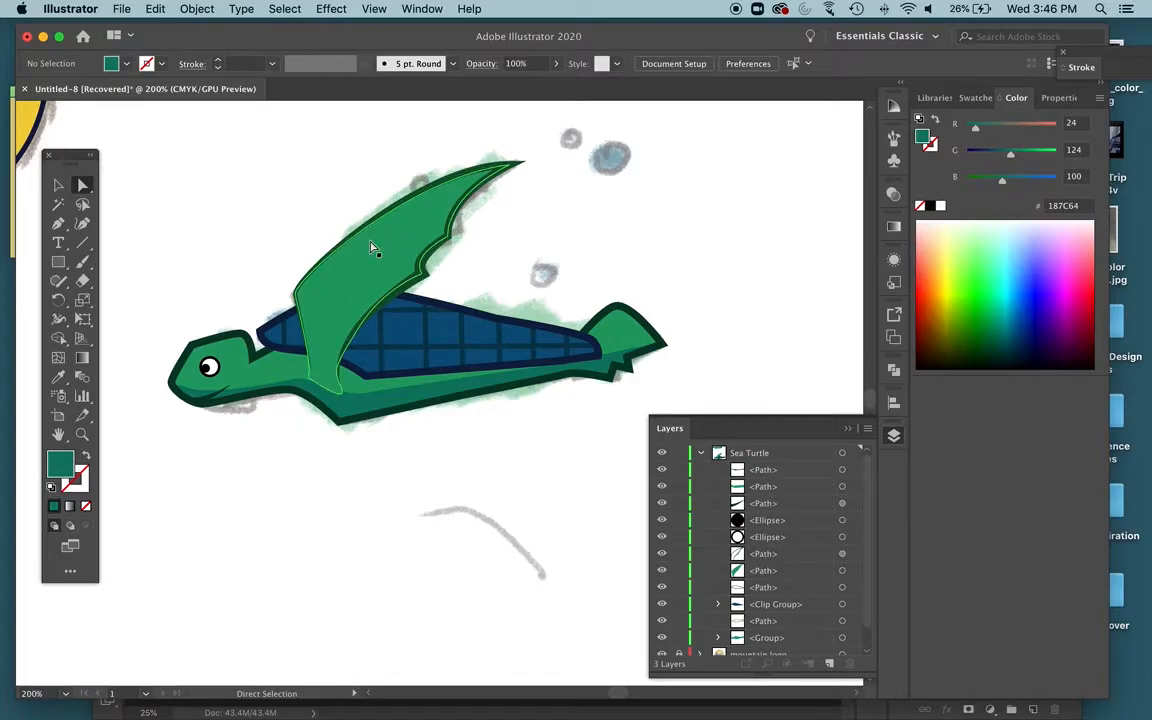
left_click(355, 305)
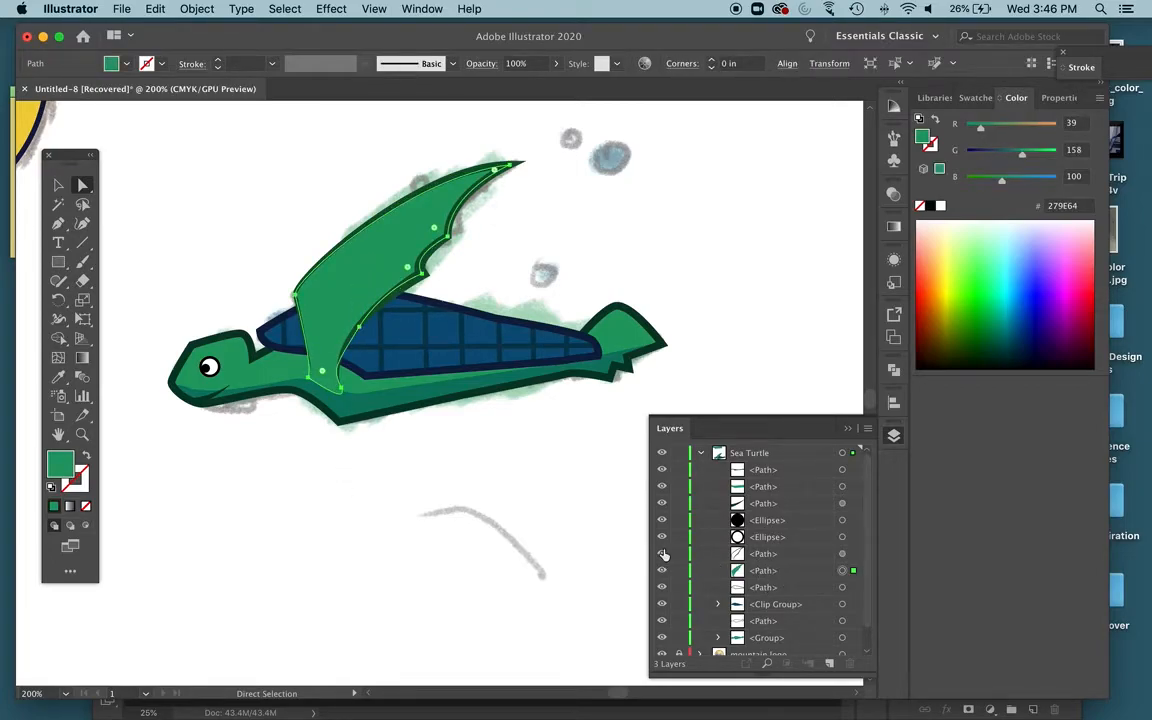
key("p")
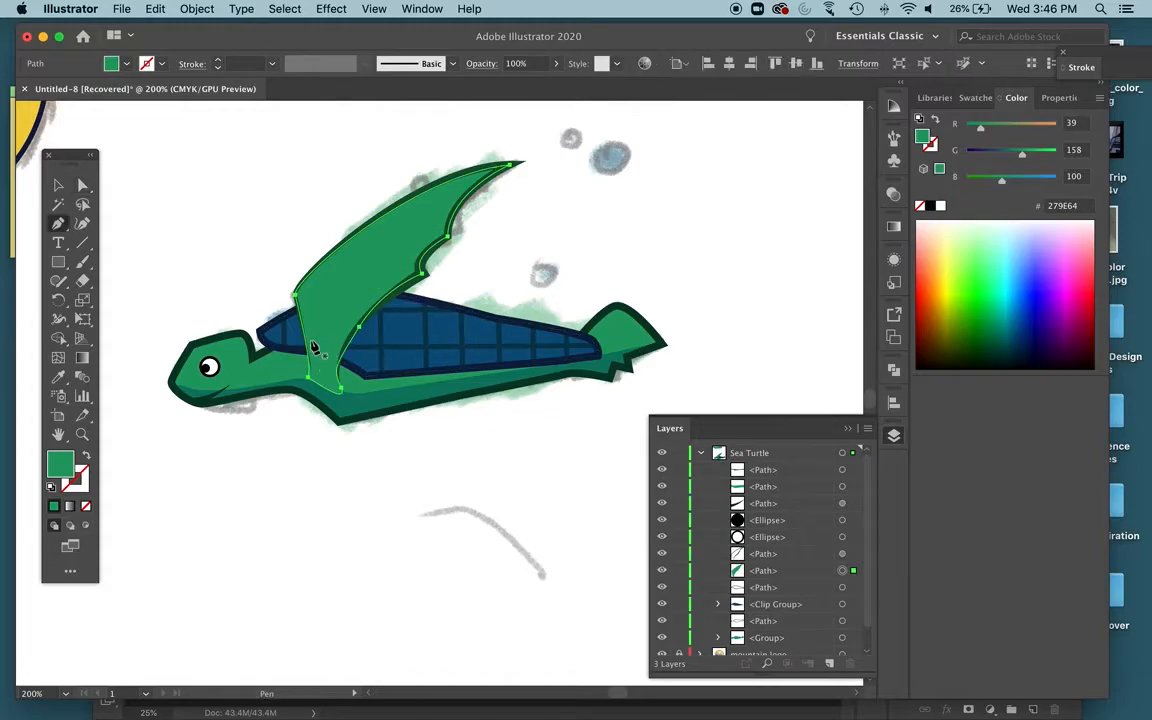
left_click(328, 400)
left_click(323, 332)
left_click(372, 279)
left_click(423, 225)
left_click(510, 213)
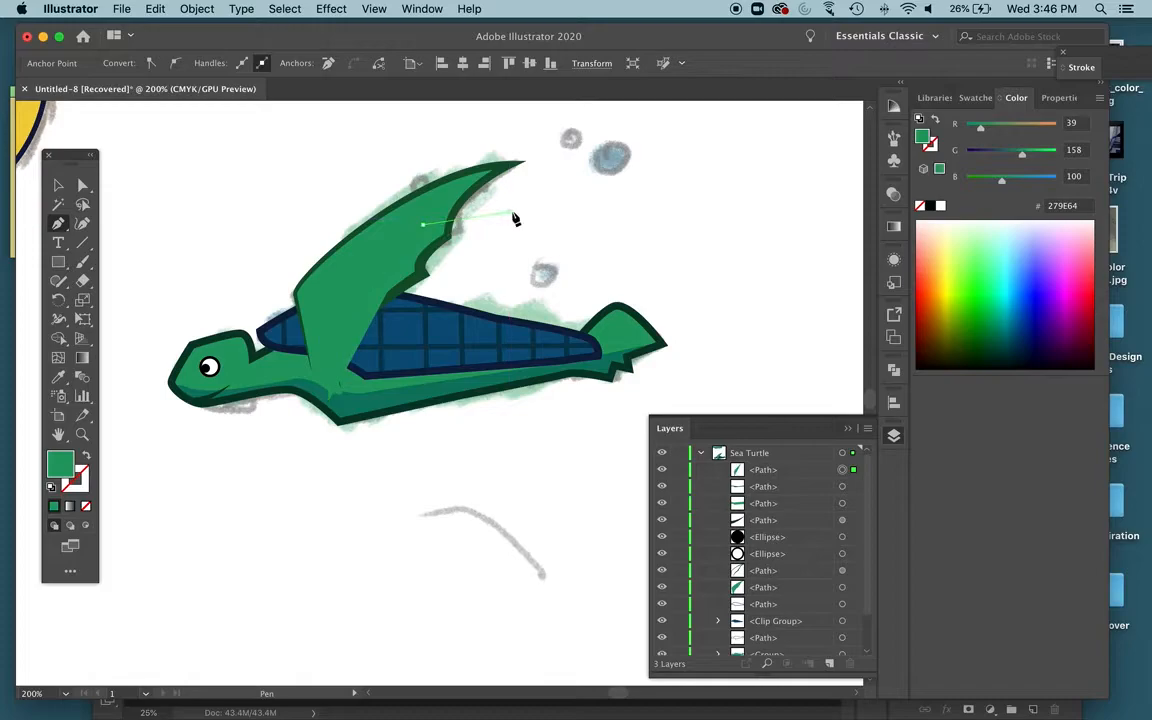
left_click(349, 409)
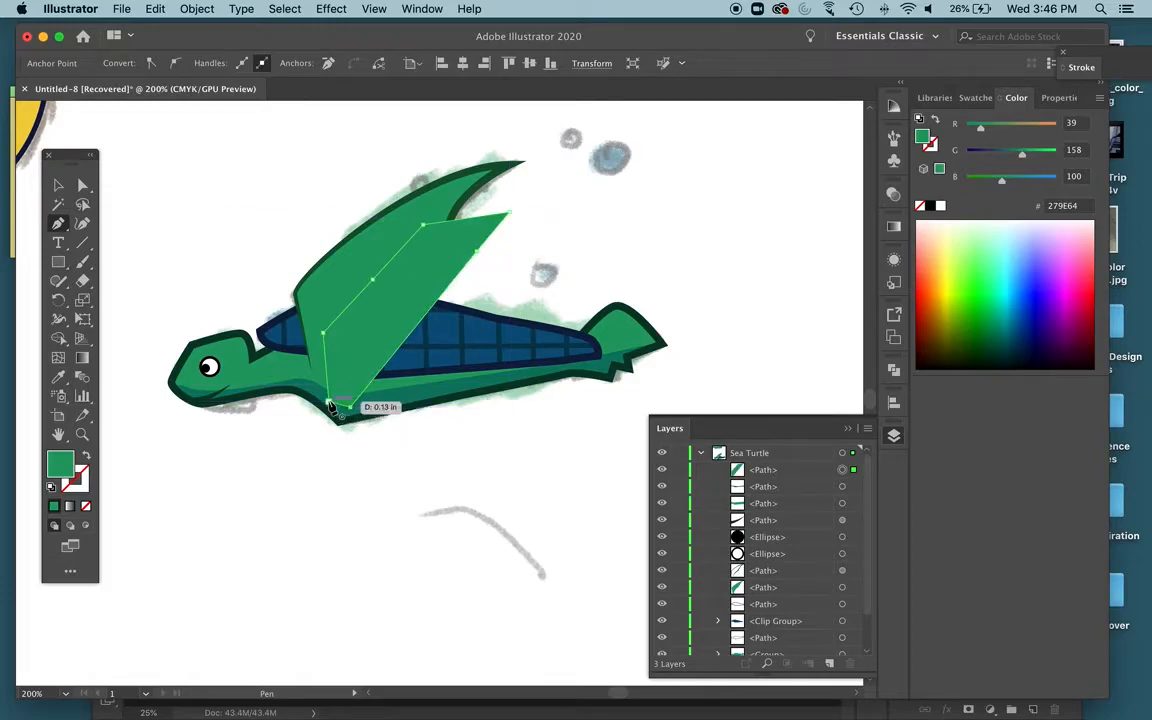
Fill the flipper shape with the body shading green 187C64 and trim it to the flipper fill using Shape Builder
key("i")
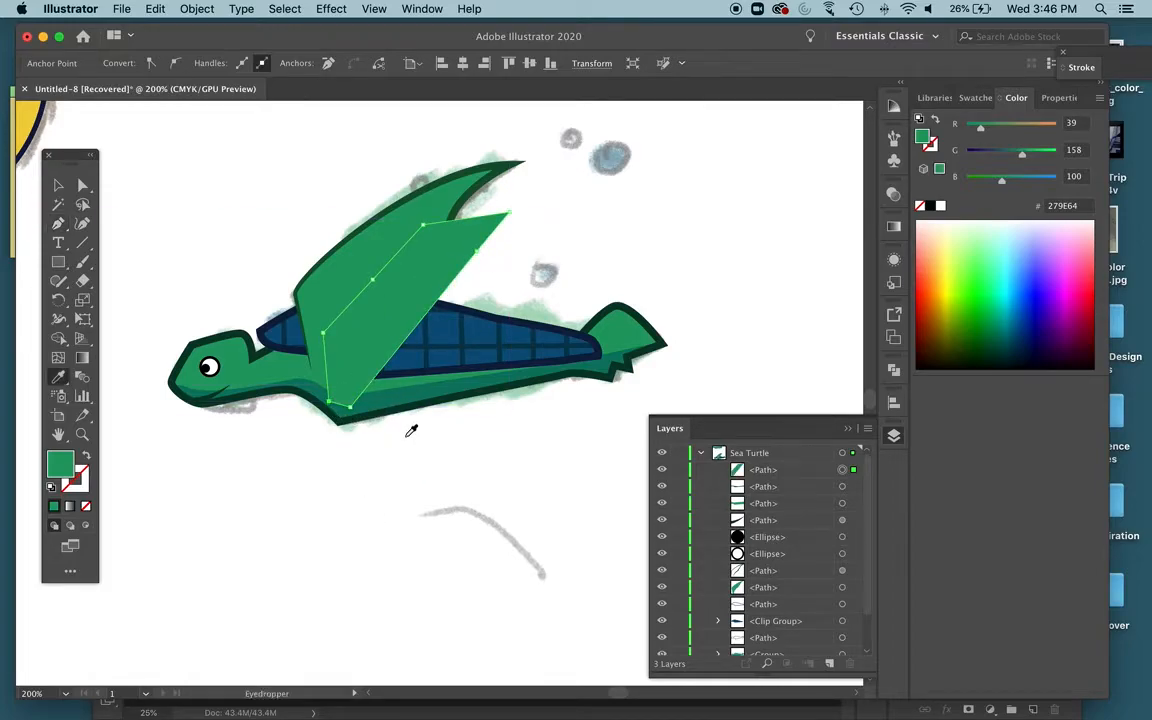
left_click(392, 390)
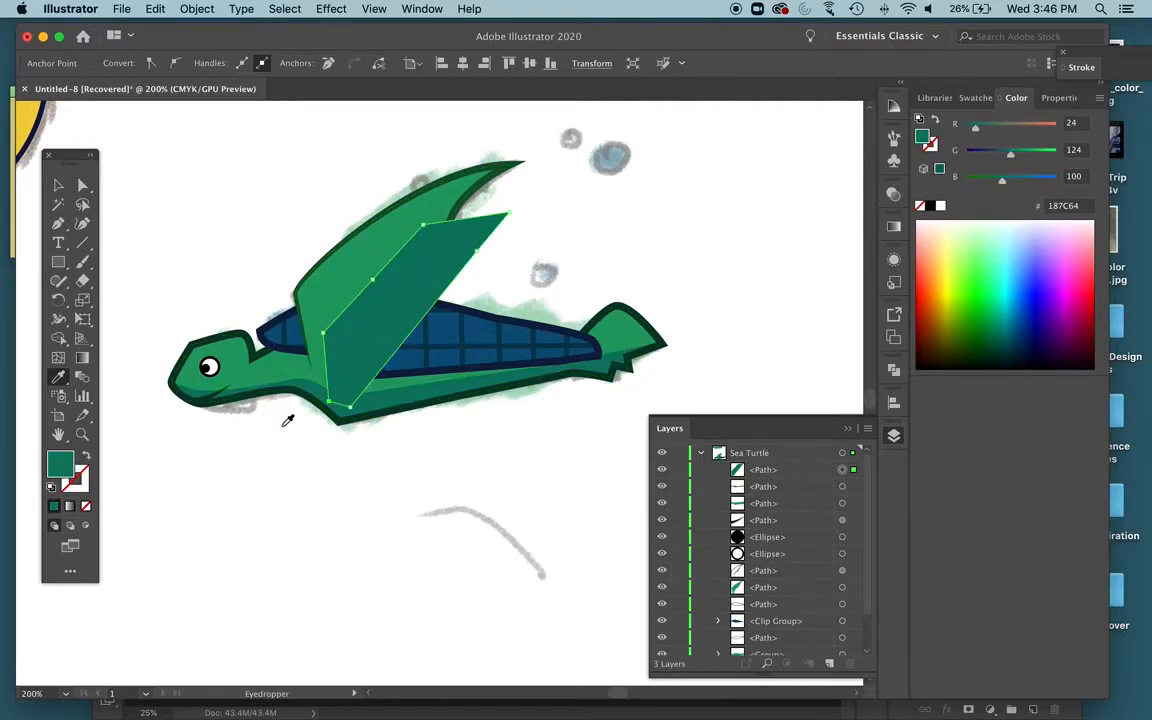
key("v")
left_click(350, 256, "shift")
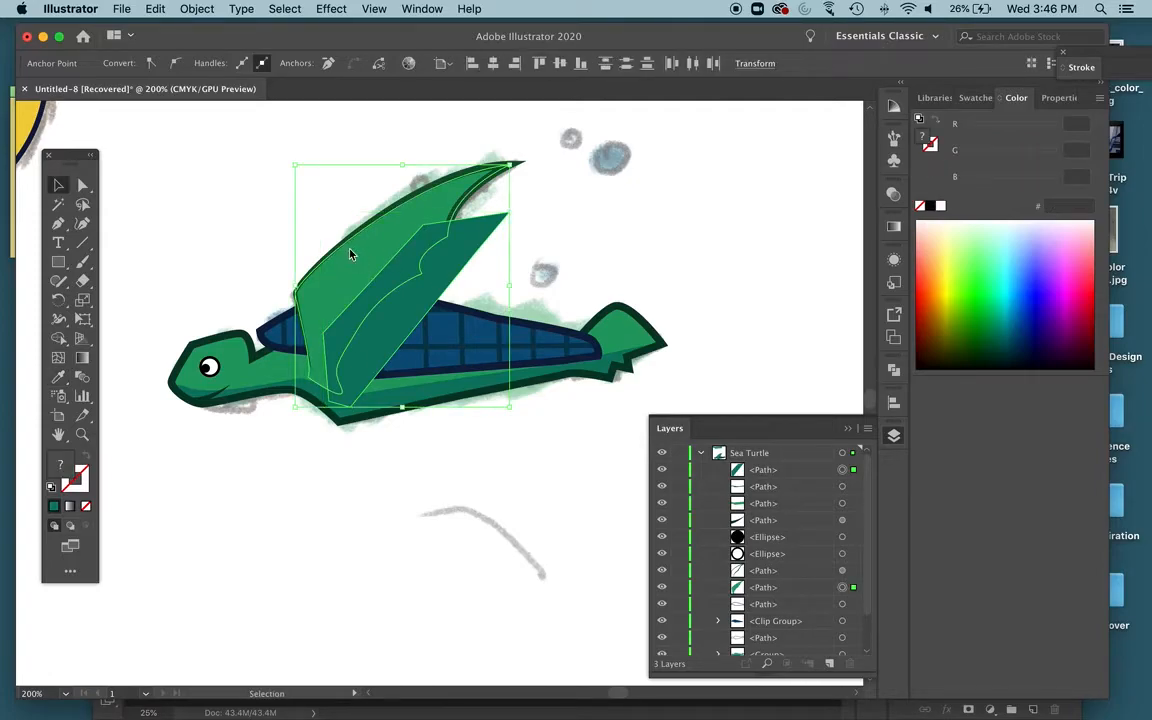
key("shift+m")
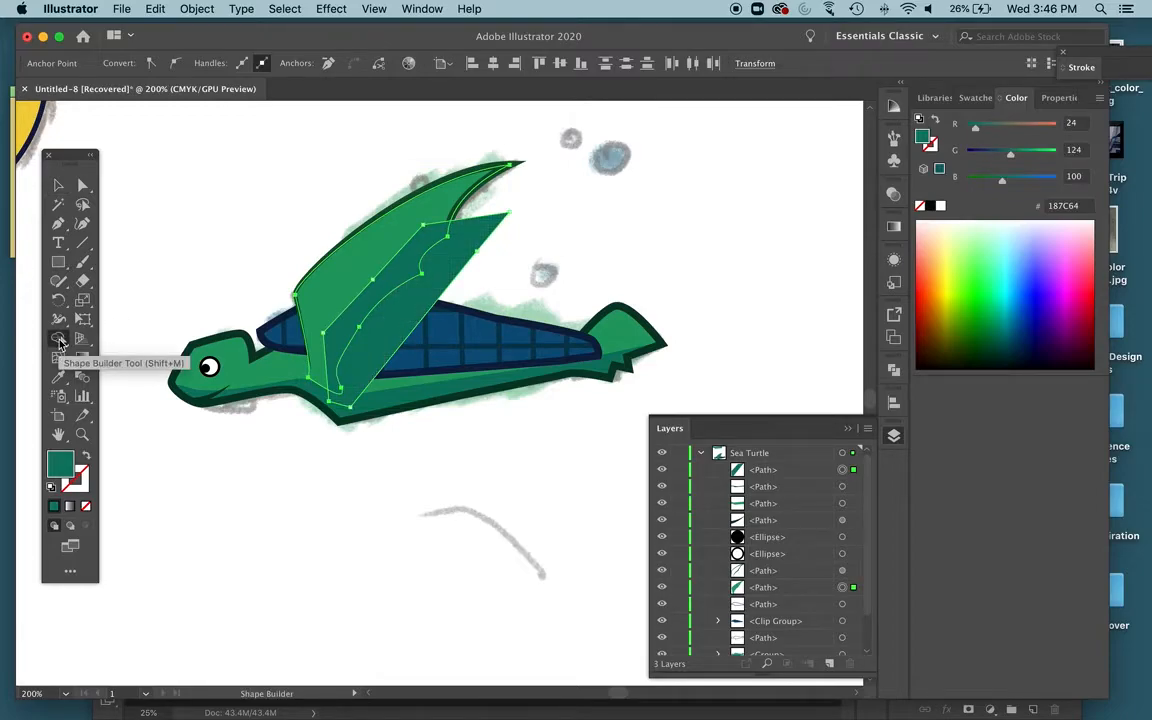
left_click(362, 350)
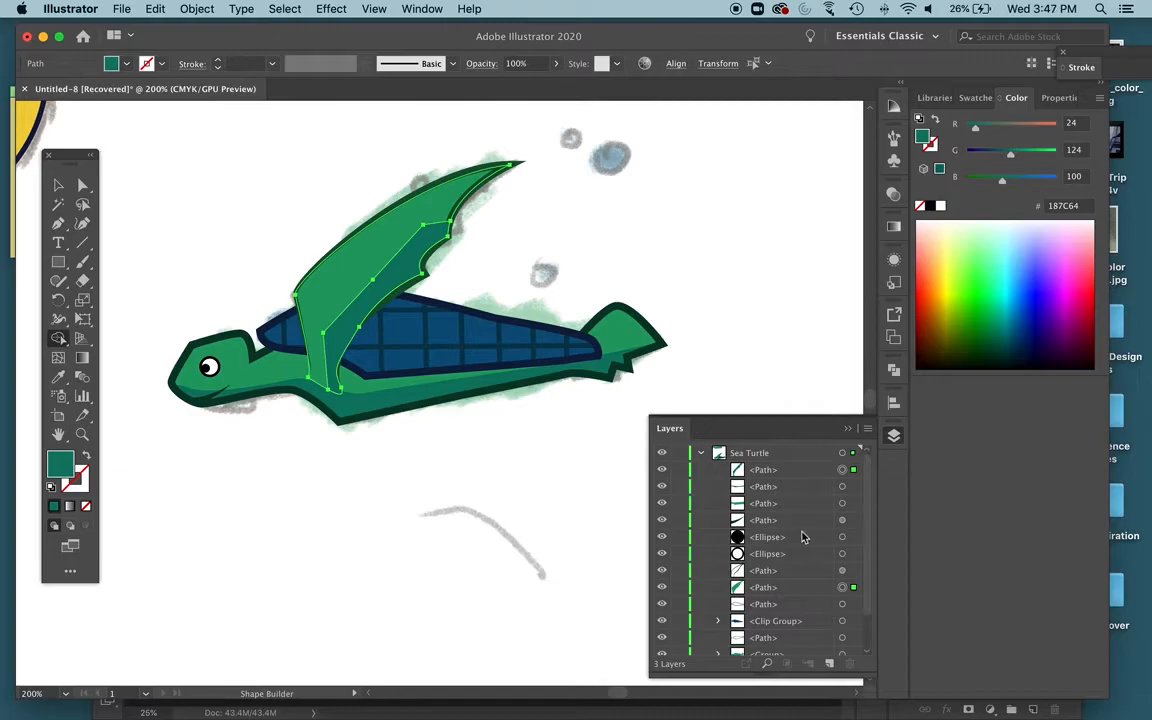
Reorder the flipper shading so it sits beneath the flipper outline and directly above the flipper fill
left_click_drag(783, 470, 777, 580)
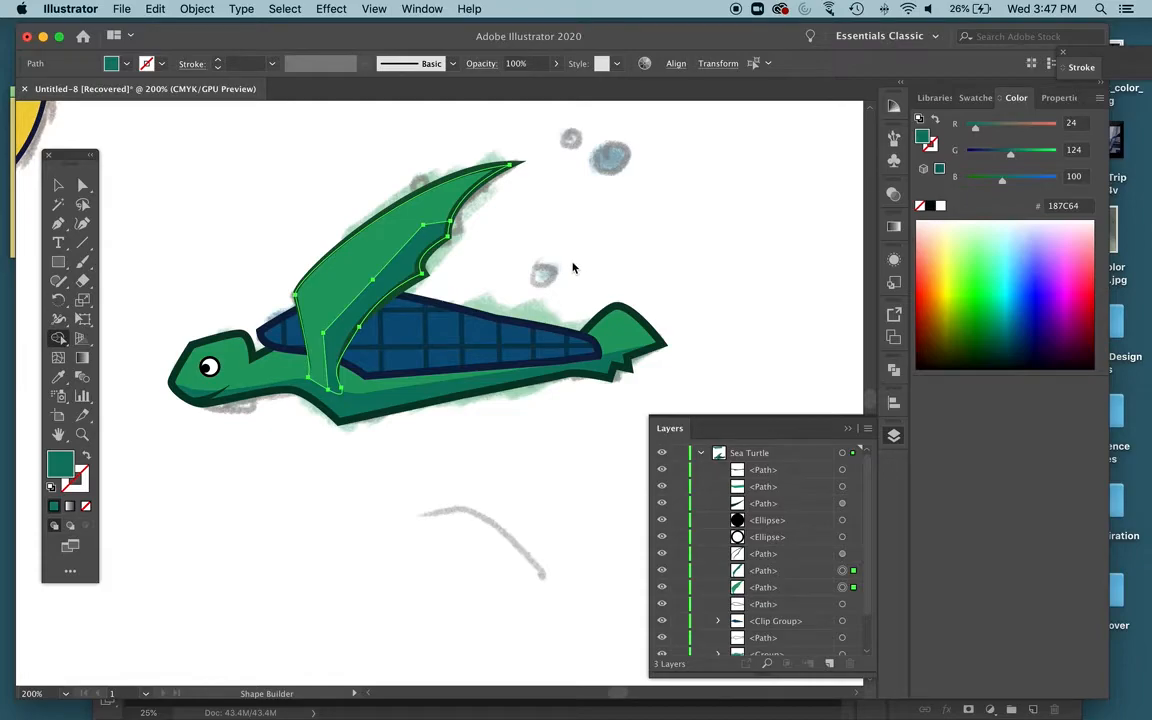
left_click(58, 185)
left_click(151, 182)
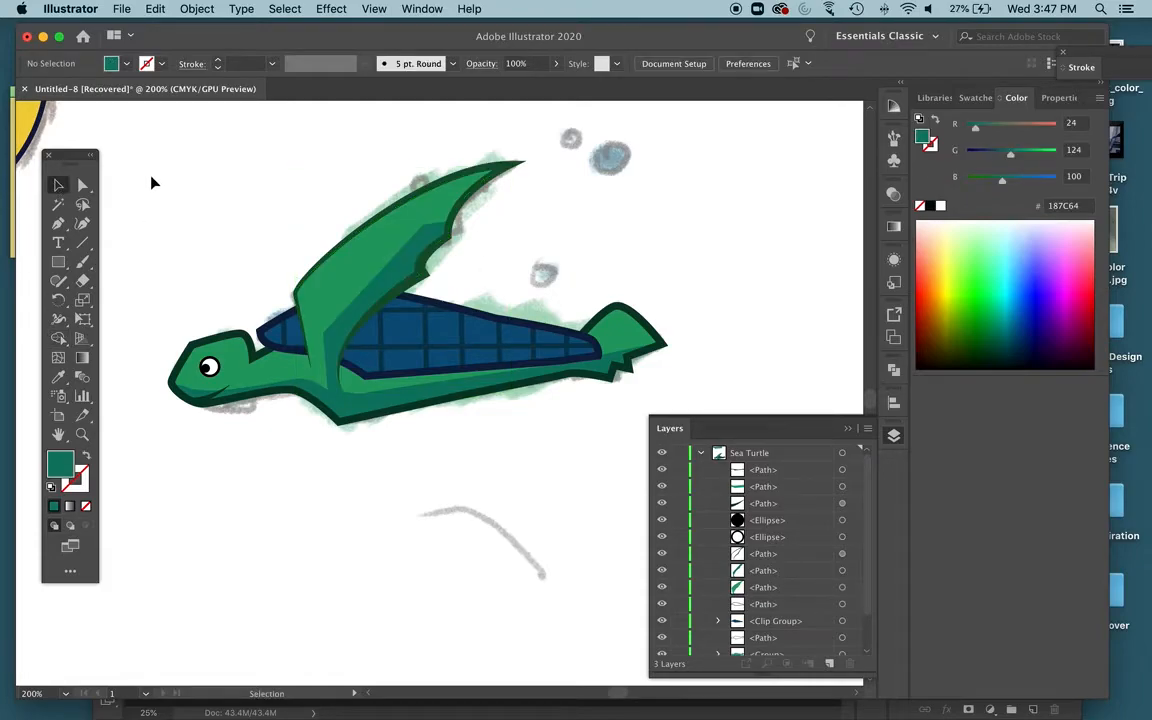
Group the flipper fill with its shading shape
left_click(360, 302)
left_click(350, 268, "shift")
right_click(388, 284)
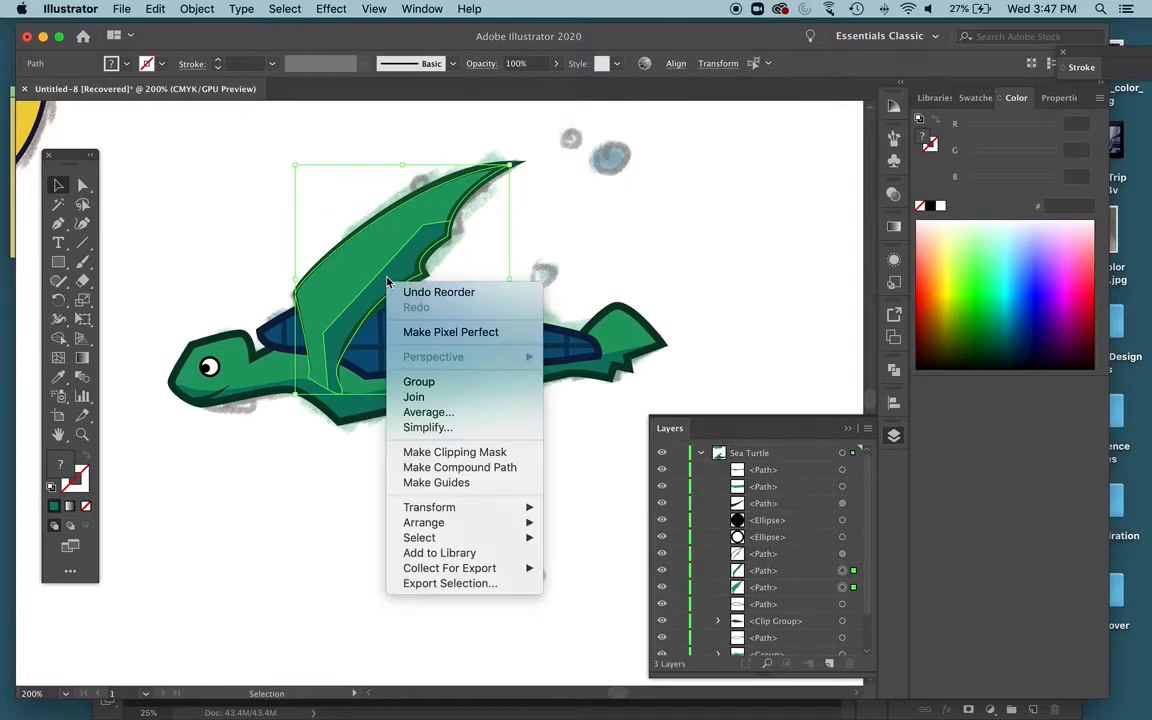
left_click(460, 382)
left_click(787, 190)
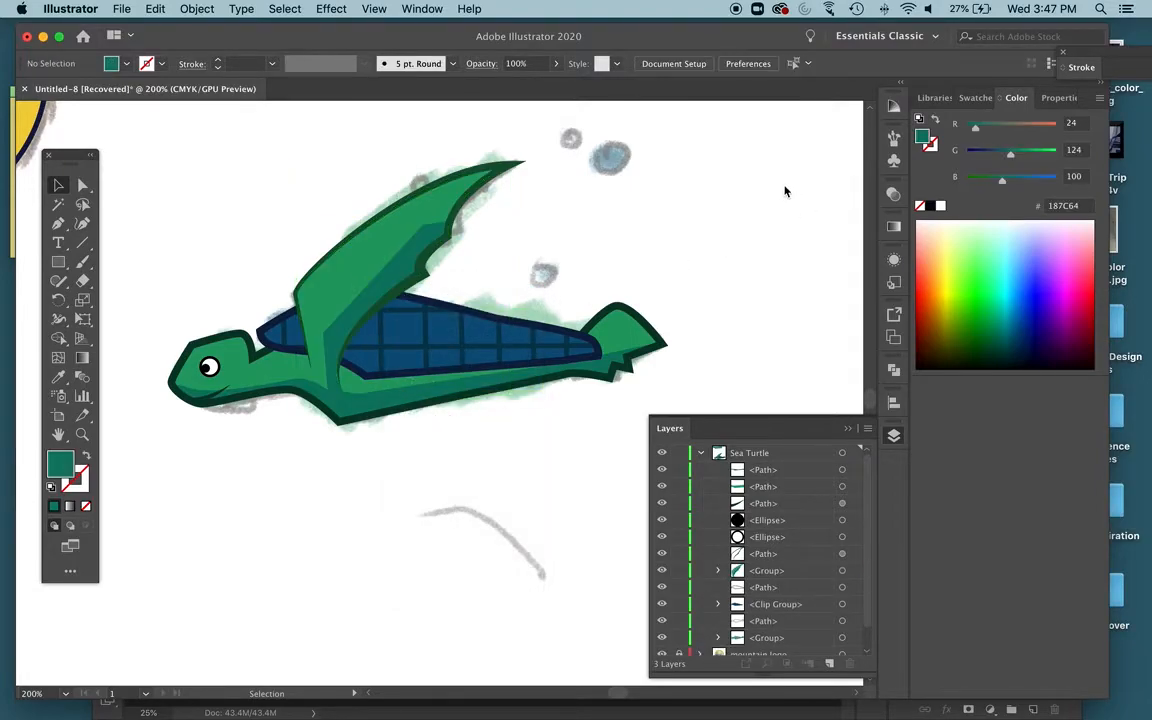
scroll(784, 190, "left", 5)
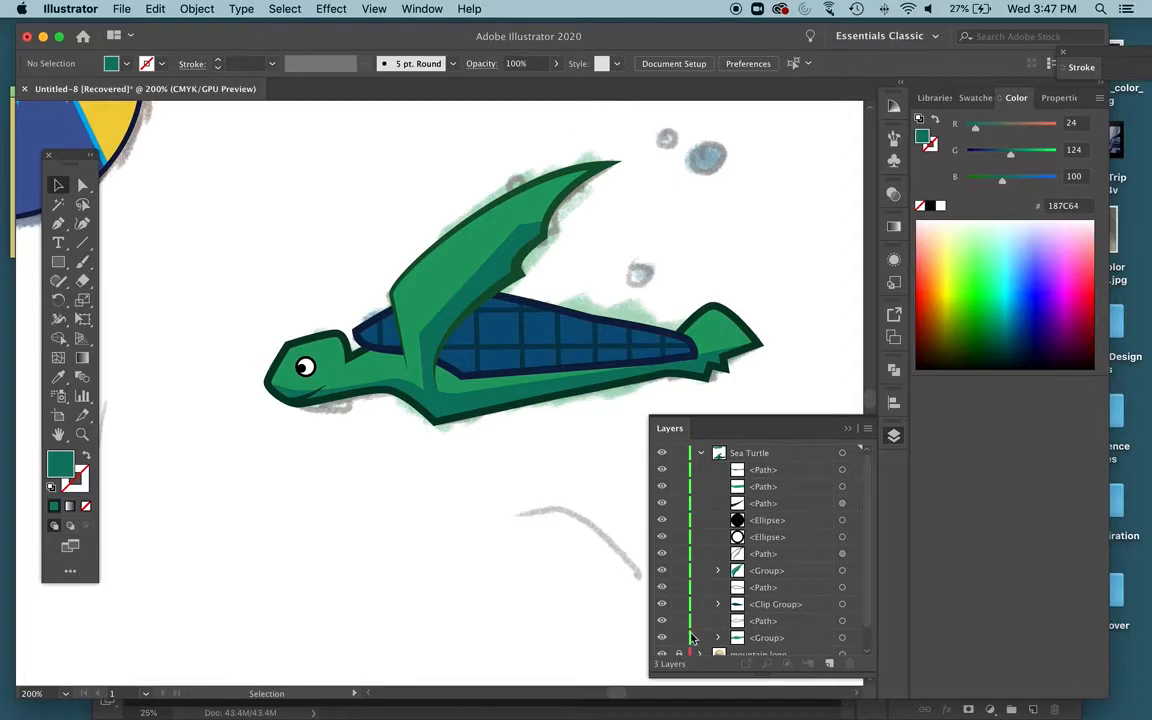
Collapse the Sea Turtle layer and compare the turtle artwork in outline and preview views
scroll(683, 620, "down", 2)
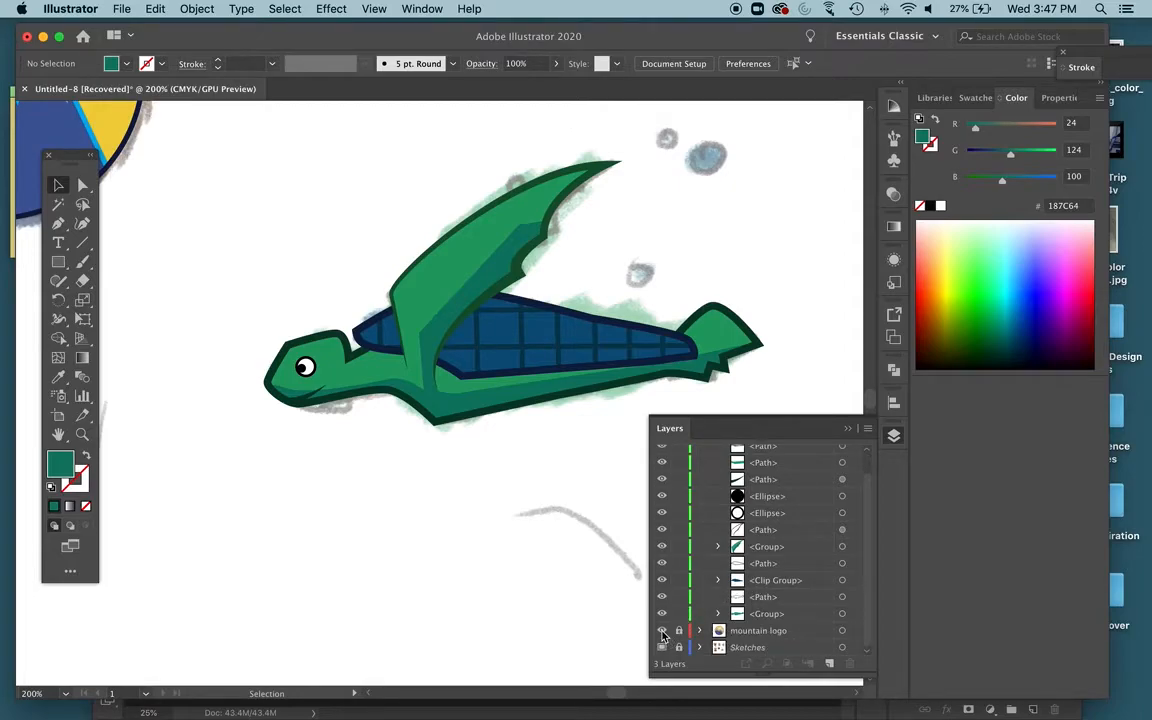
scroll(720, 540, "up", 2)
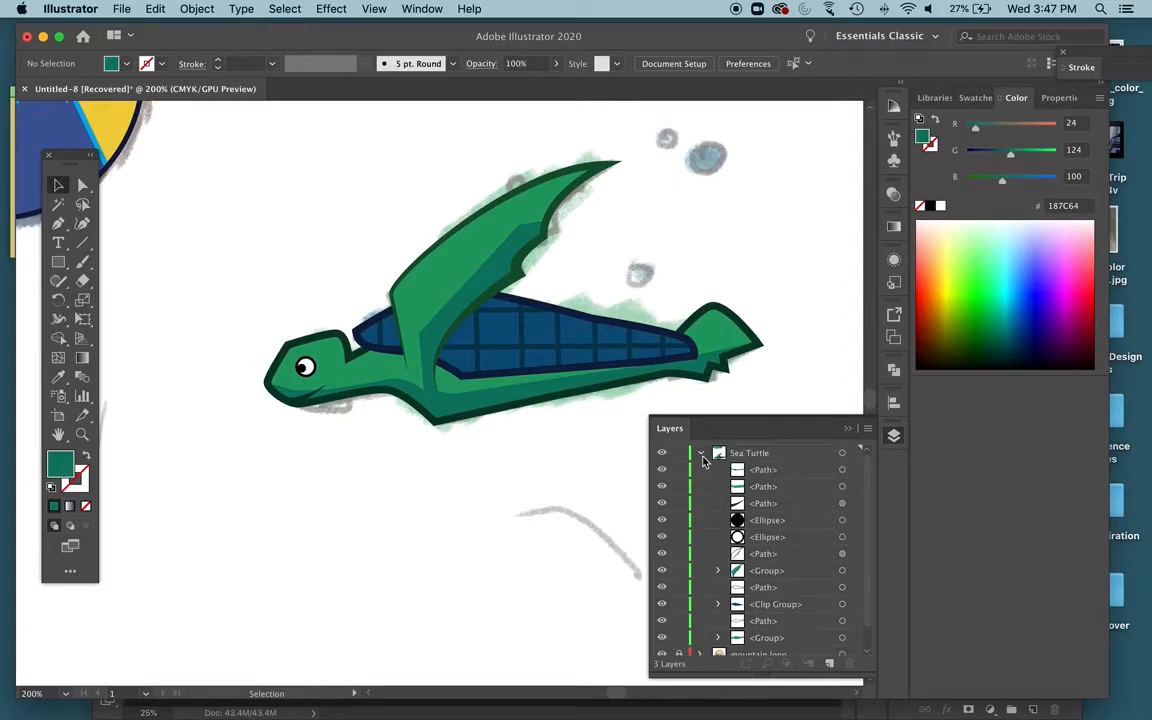
left_click(702, 454)
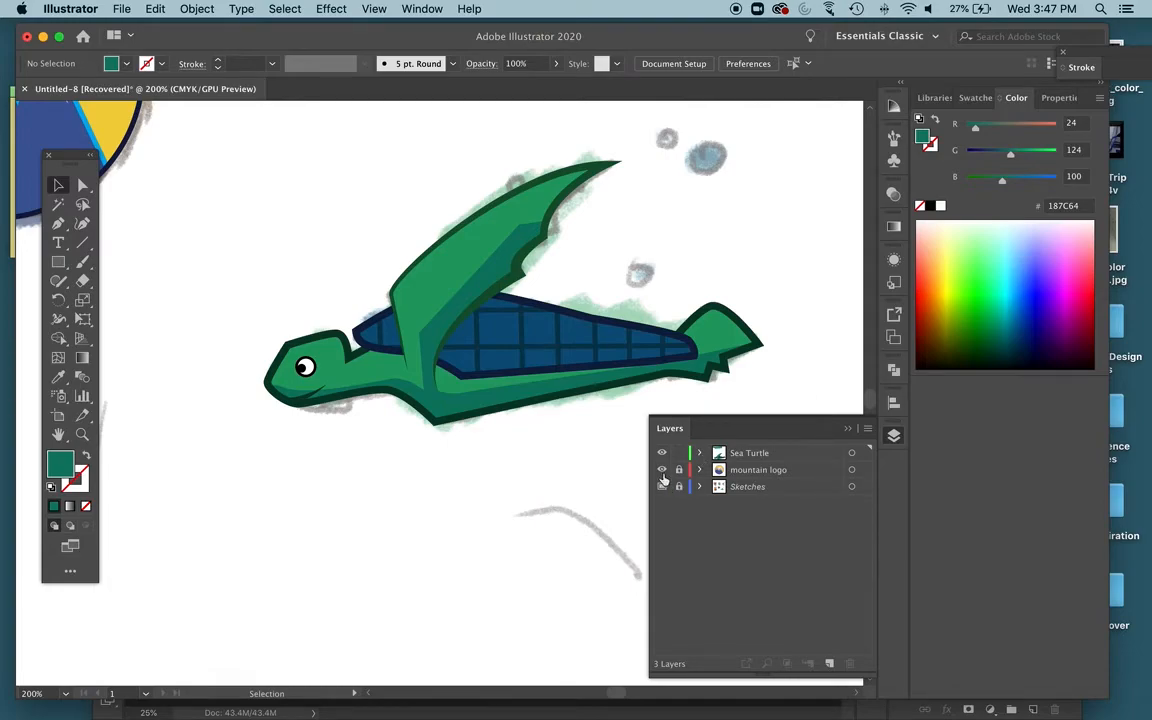
key("super+y")
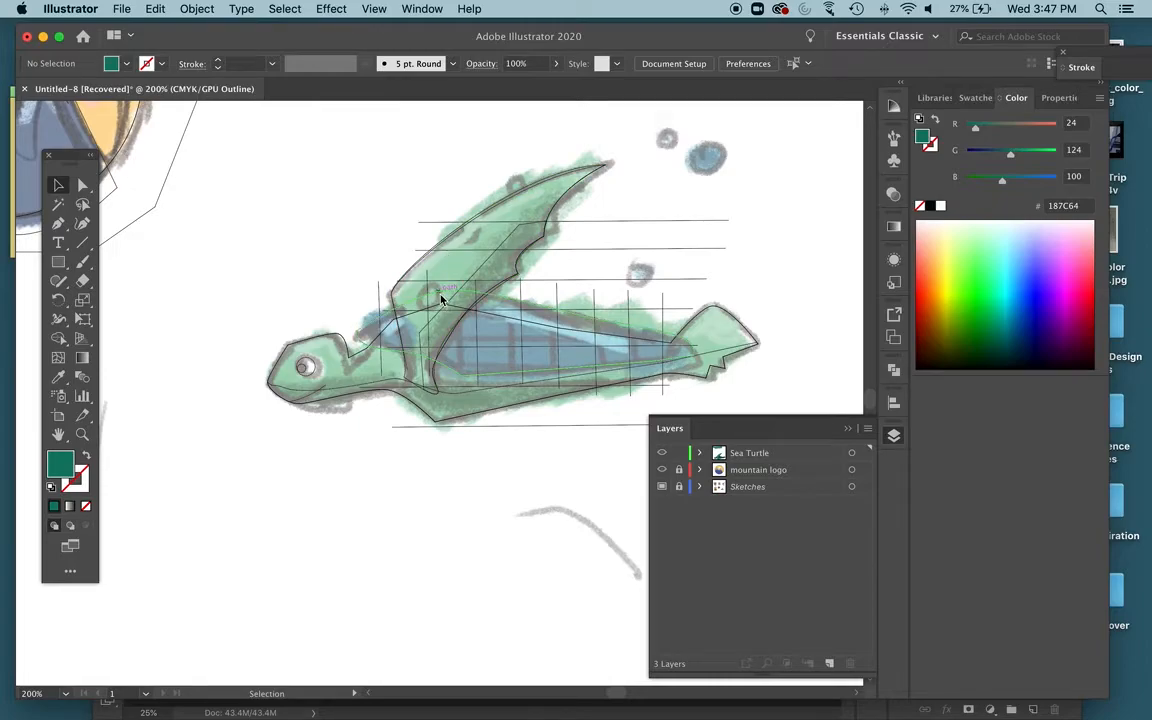
key("super+y")
key("super+y")
key("super+y")
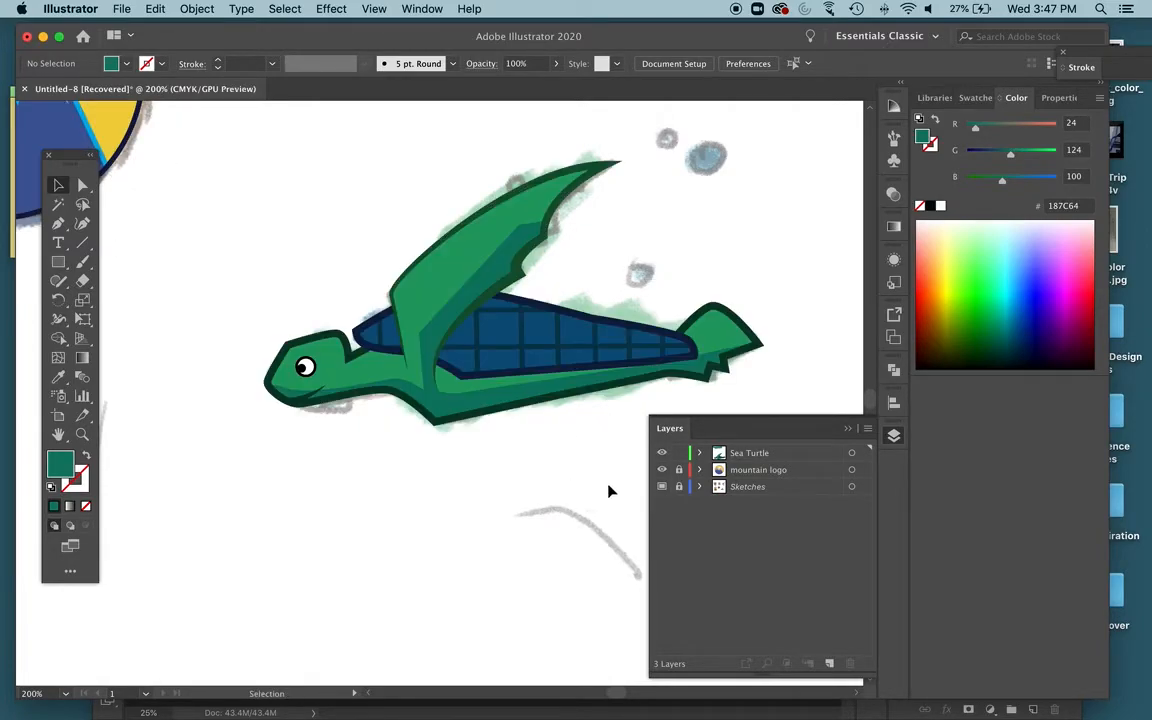
Expand the Sea Turtle layer and check the shell's clip group and outline path by toggling their visibility
left_click(699, 453)
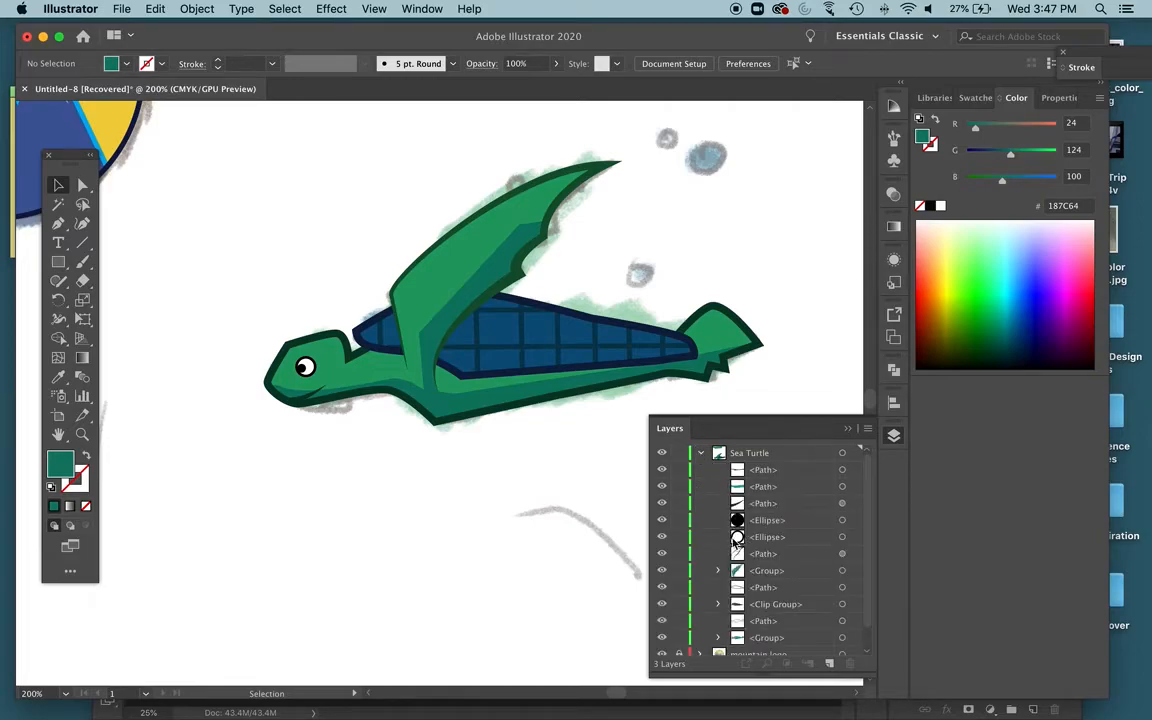
scroll(735, 541, "down", 2)
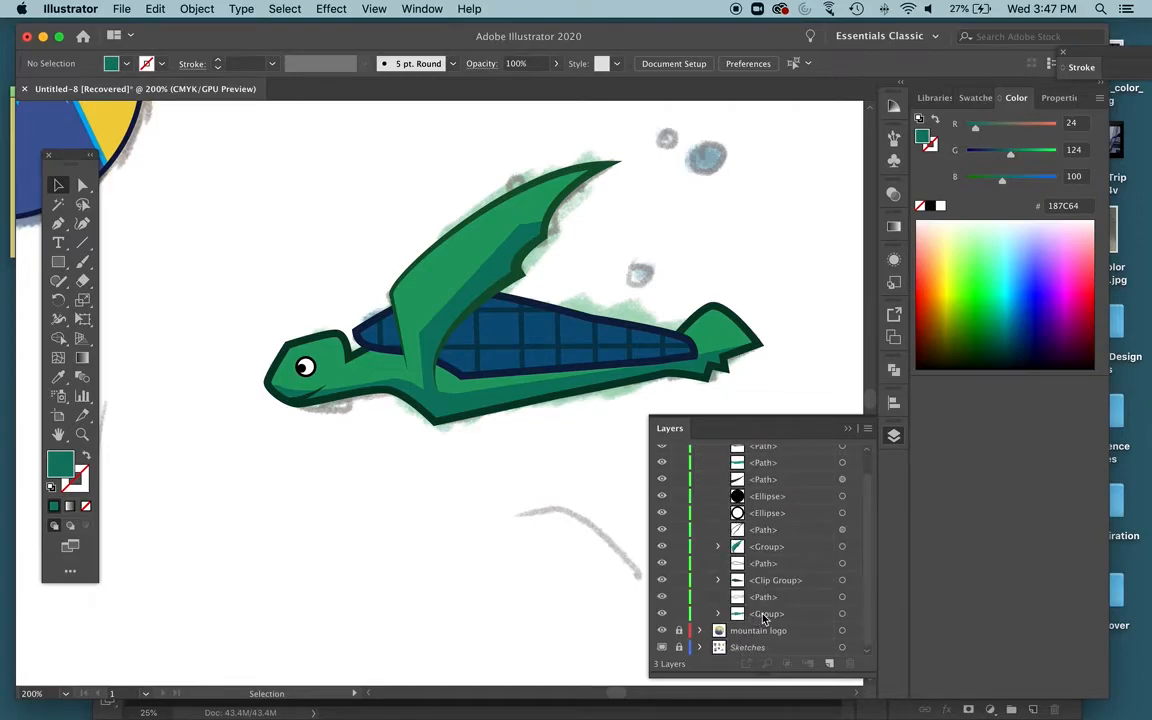
left_click(770, 582)
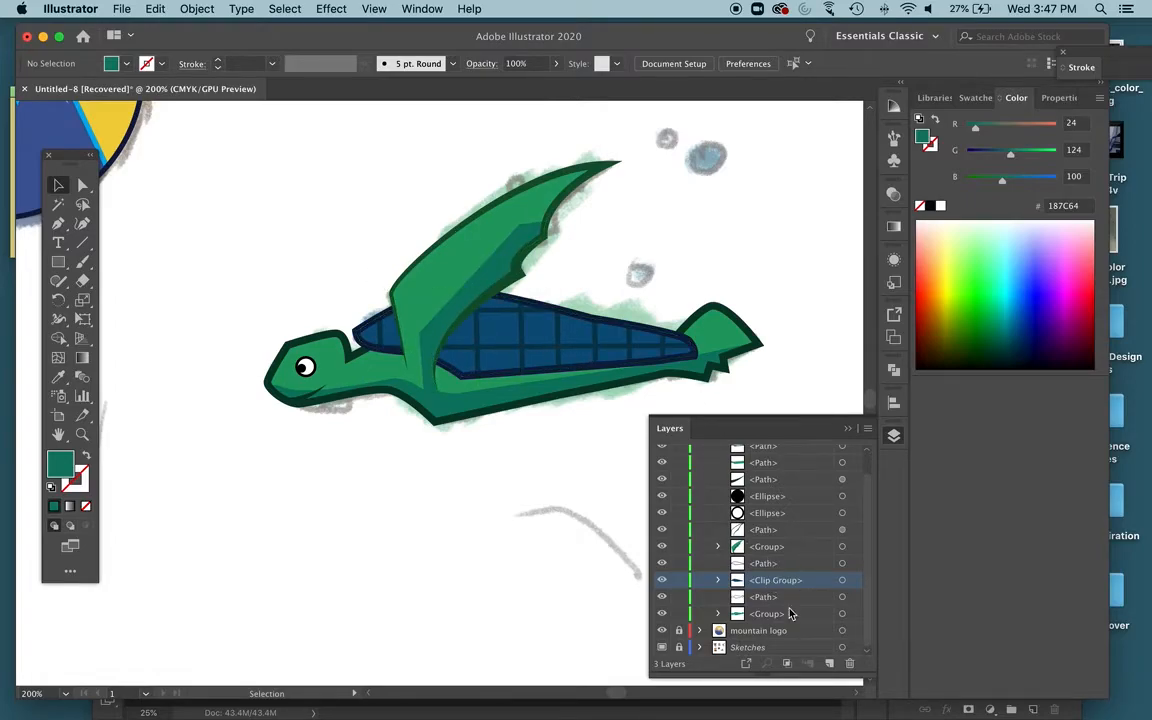
left_click(662, 581)
left_click(662, 581)
left_click(662, 581)
left_click(662, 581)
left_click(661, 565)
left_click(661, 565)
left_click(661, 565)
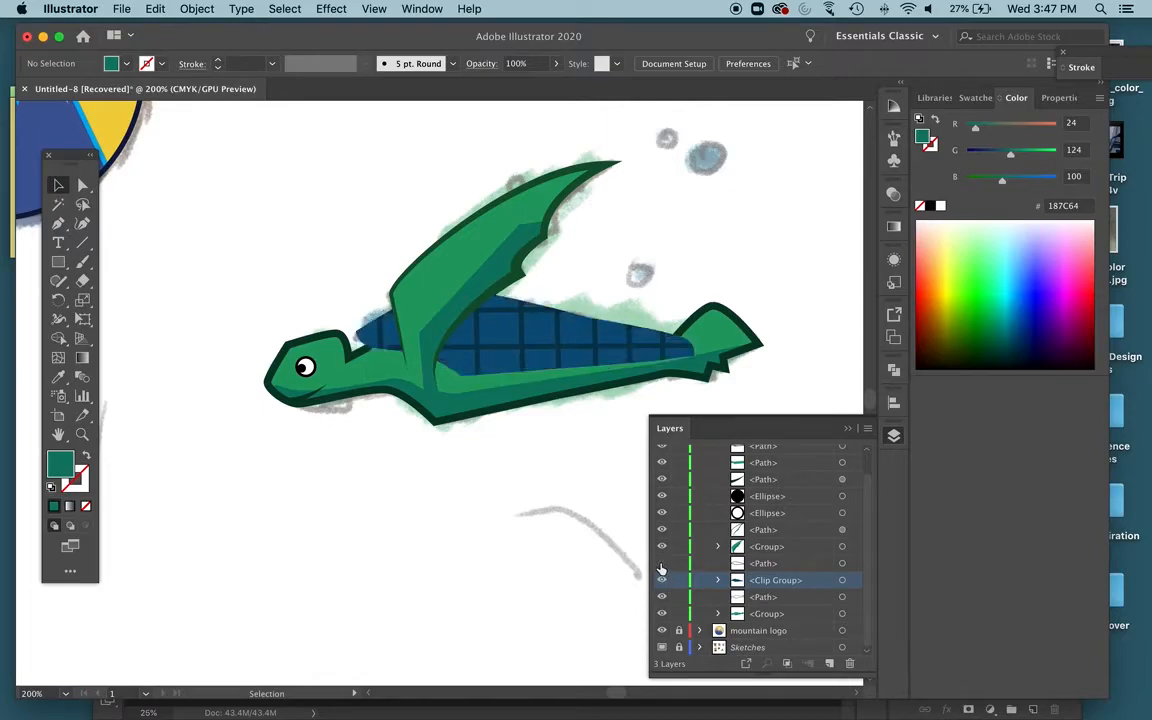
left_click(661, 565)
Draw an open, gently curved Pen path along the upper shell, from its front end across the flipper to near the tail
key("p")
left_click(384, 325)
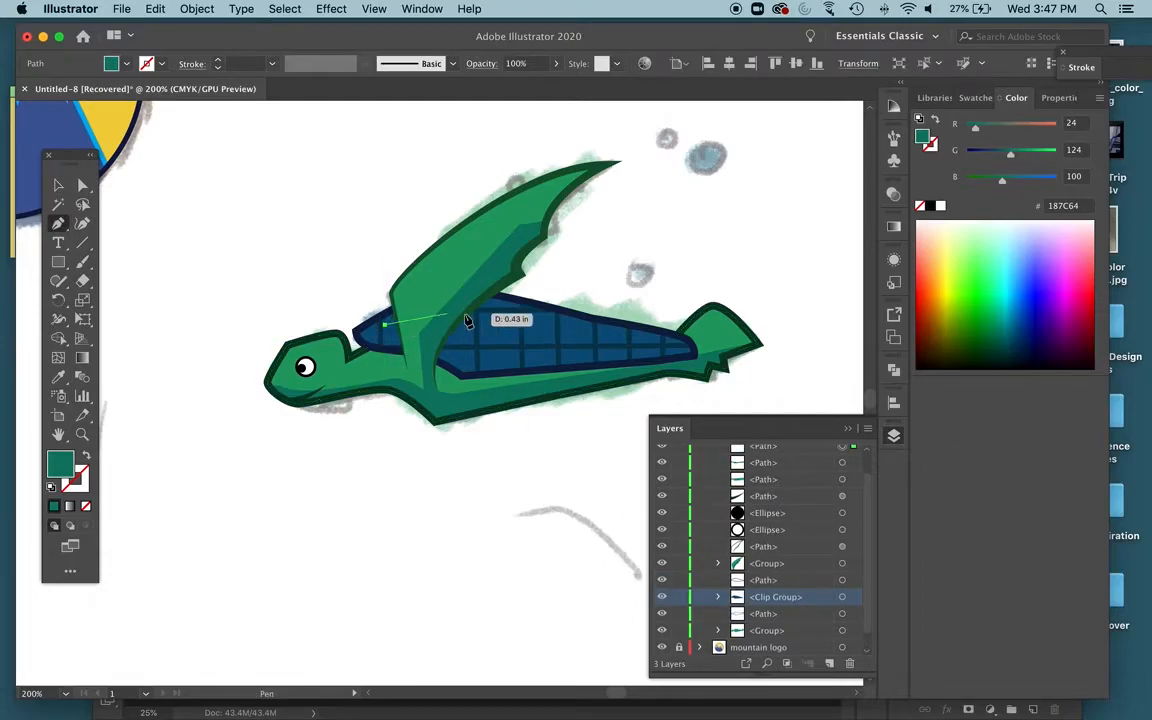
left_click_drag(505, 315, 558, 327)
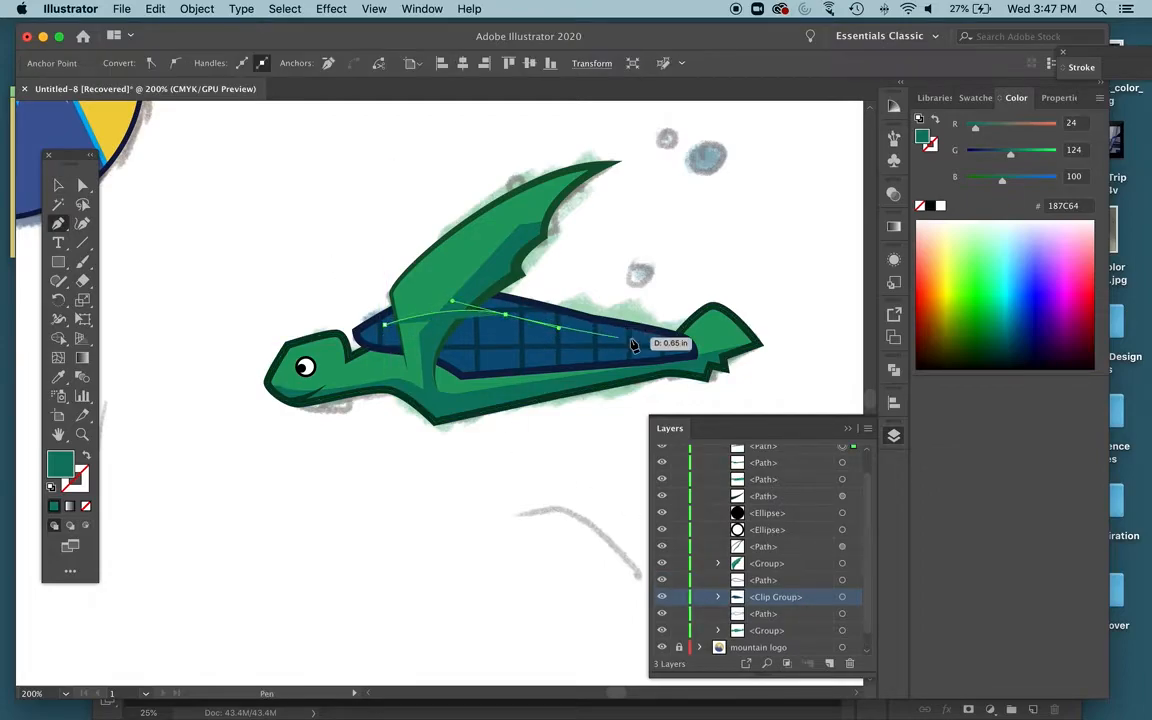
left_click(650, 338)
key("plus")
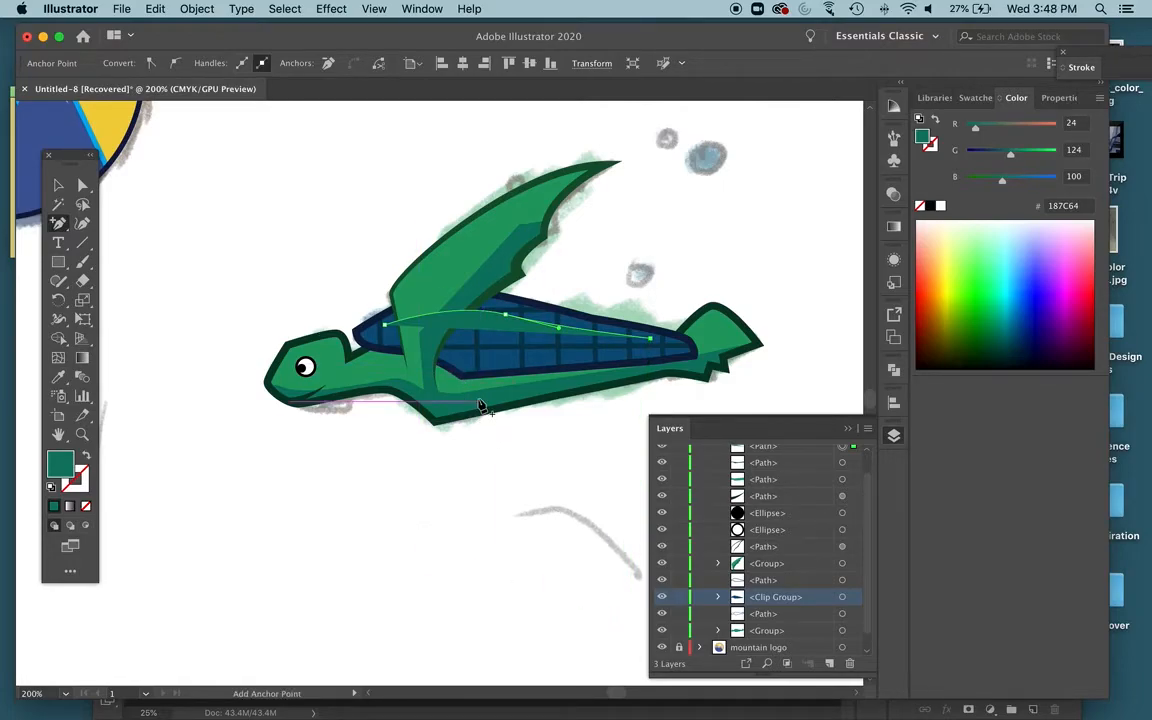
Give the curve no fill and a 4 pt light blue 52A2C6 stroke, starting from the blue sampled off the shell
key("i")
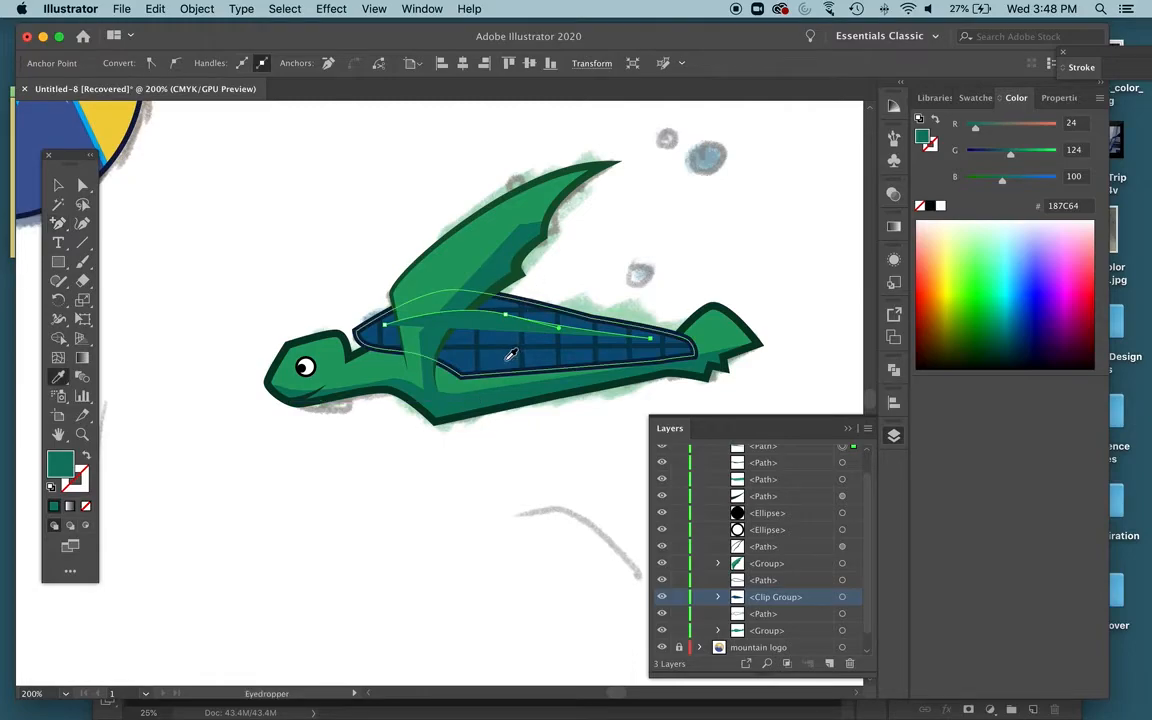
left_click(510, 355)
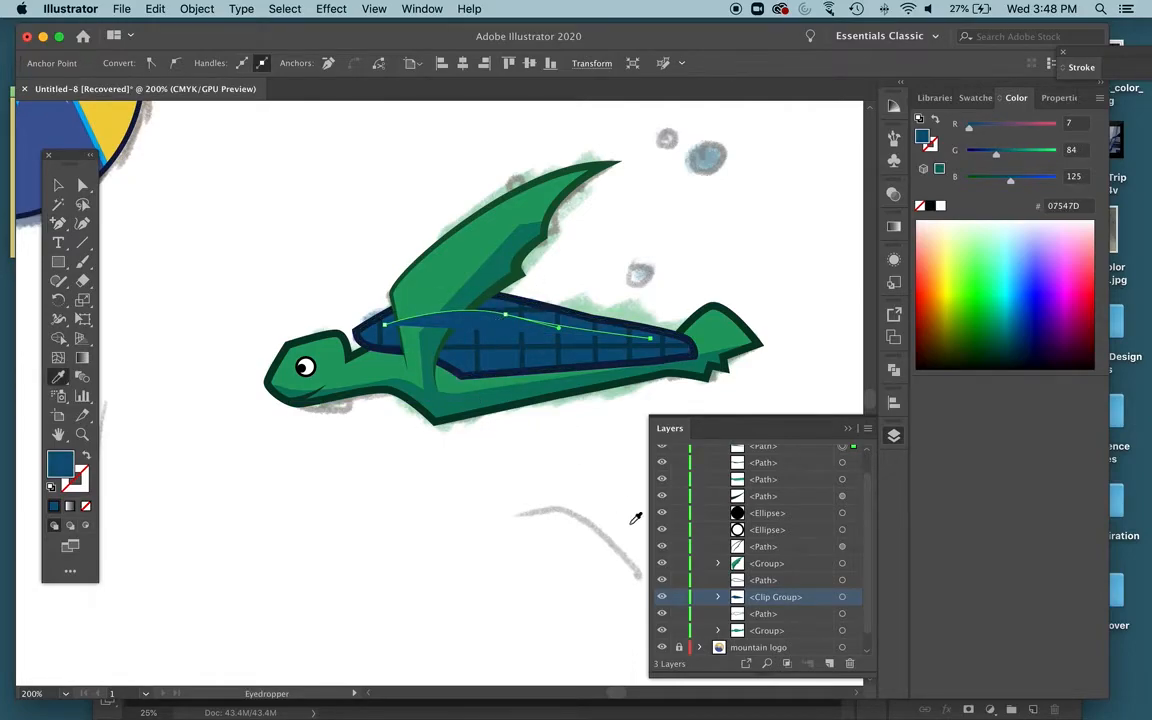
key("v")
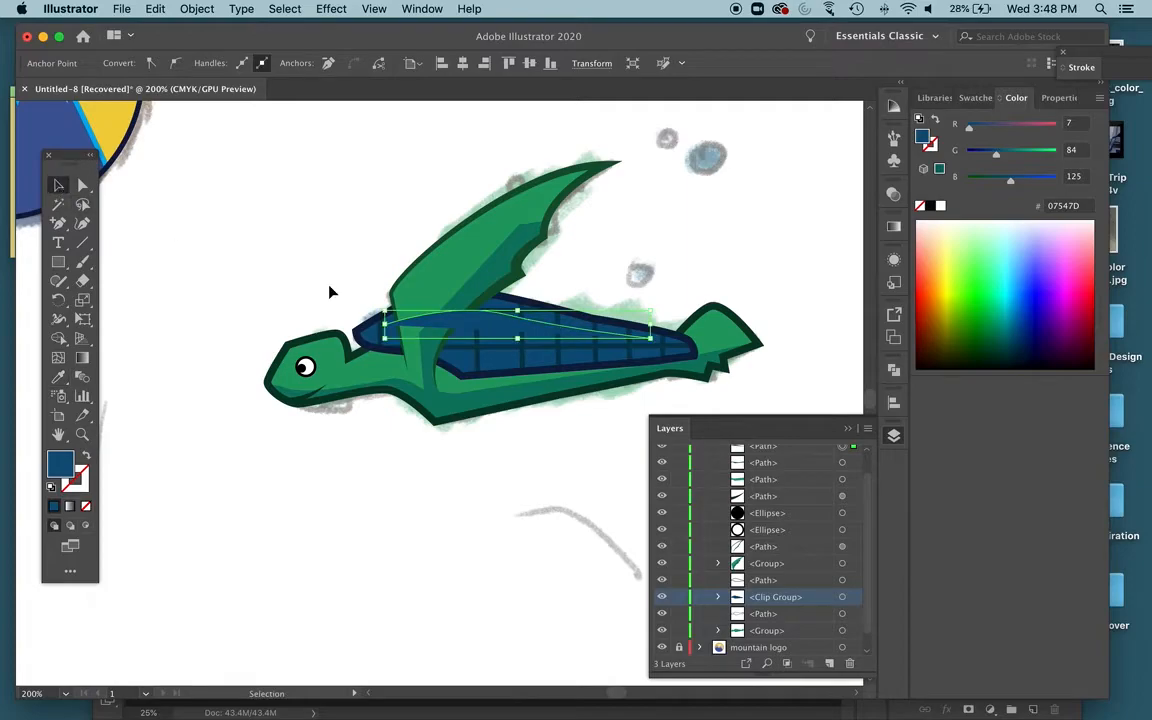
left_click(87, 459)
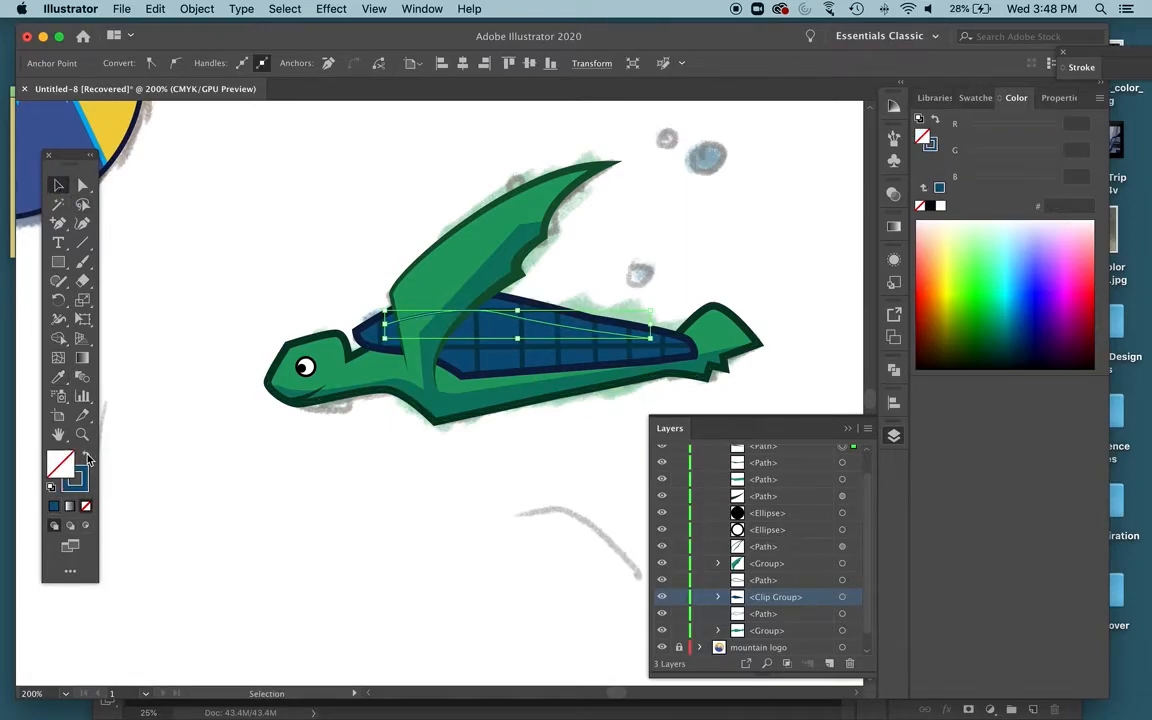
double_click(75, 478)
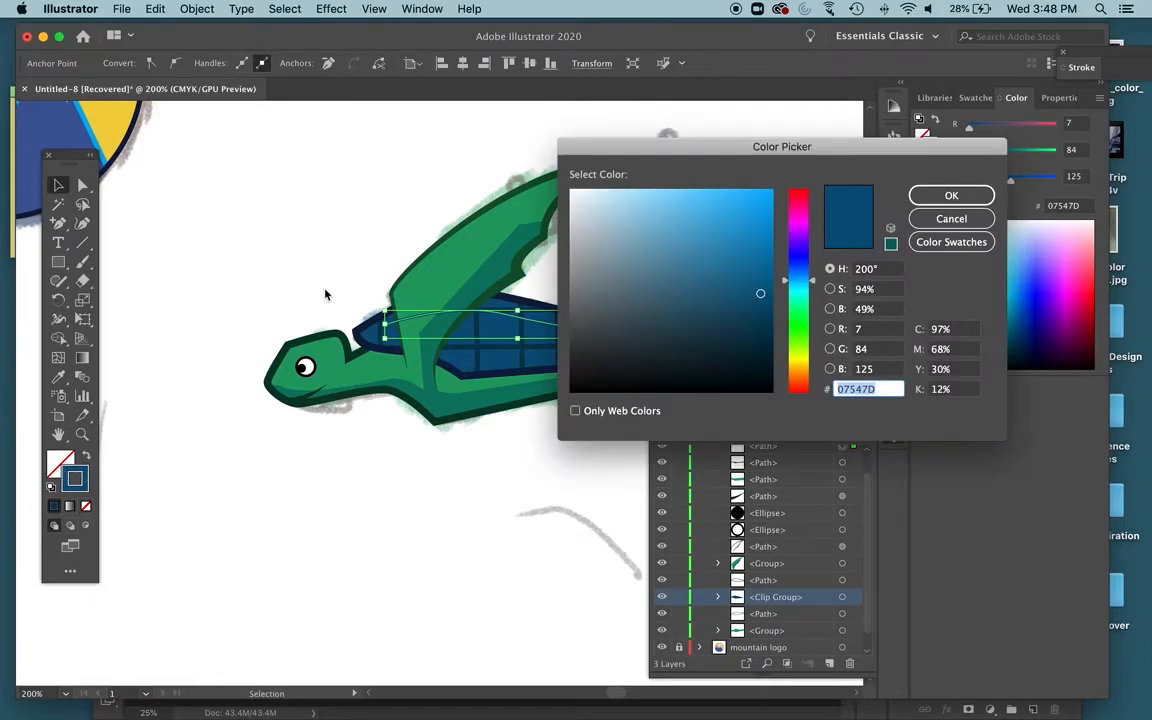
left_click_drag(738, 275, 689, 234)
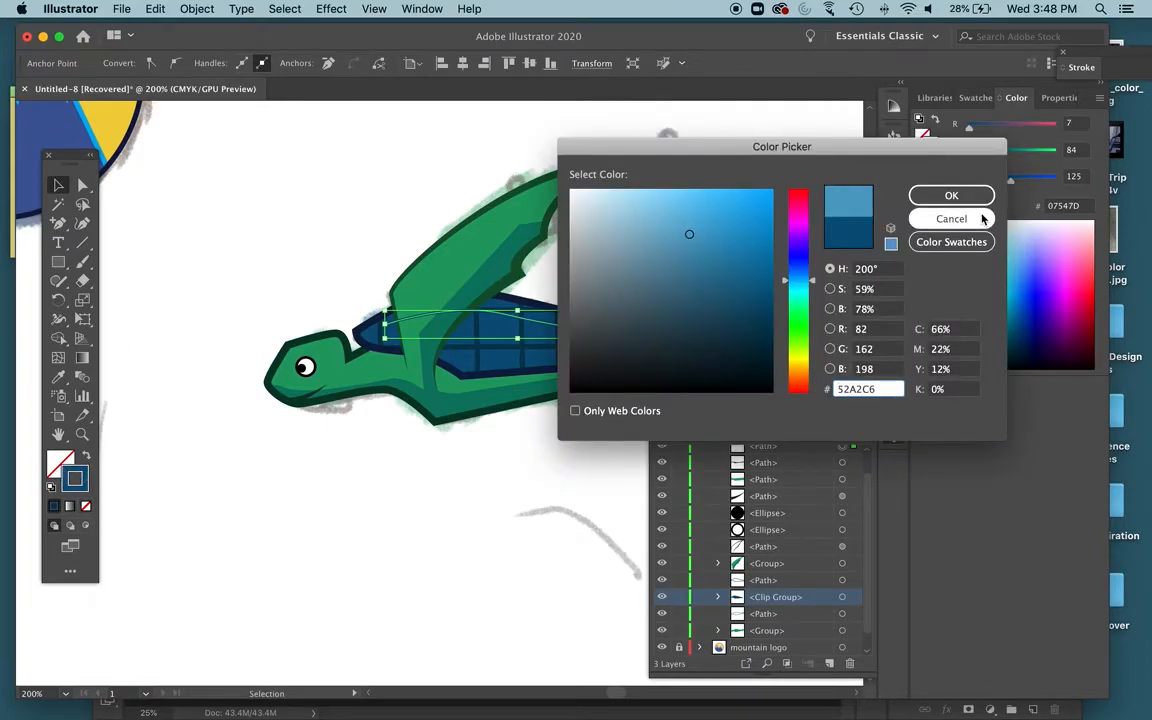
left_click(955, 199)
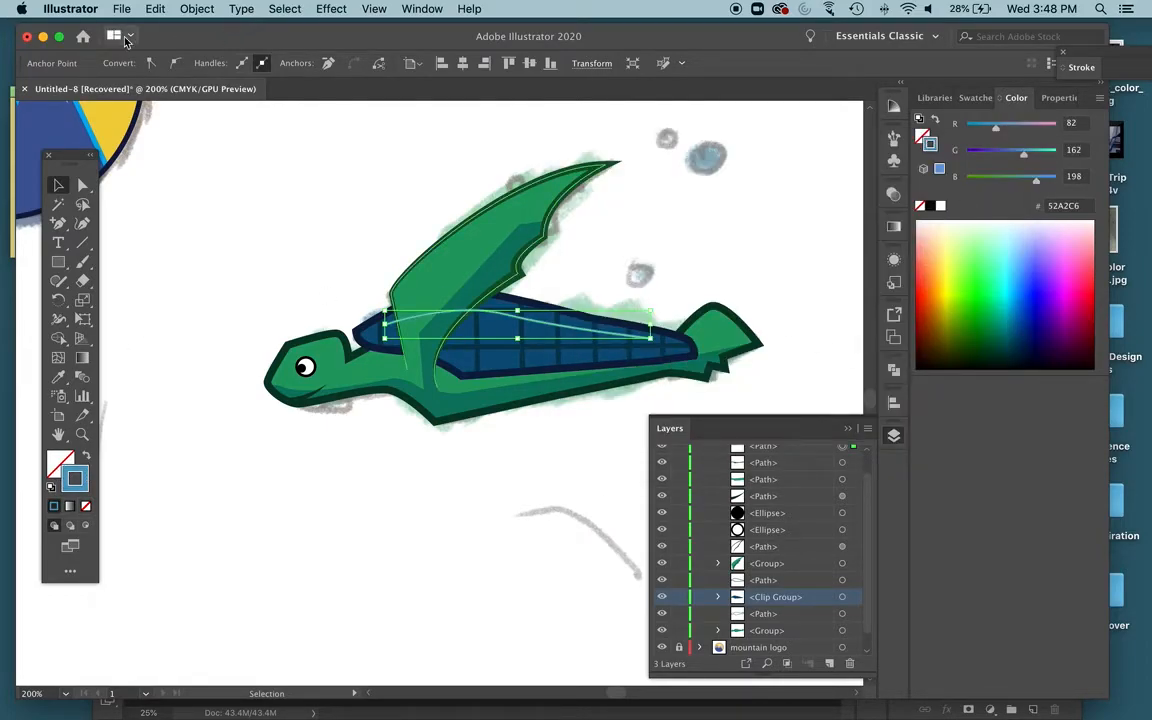
left_click(522, 325)
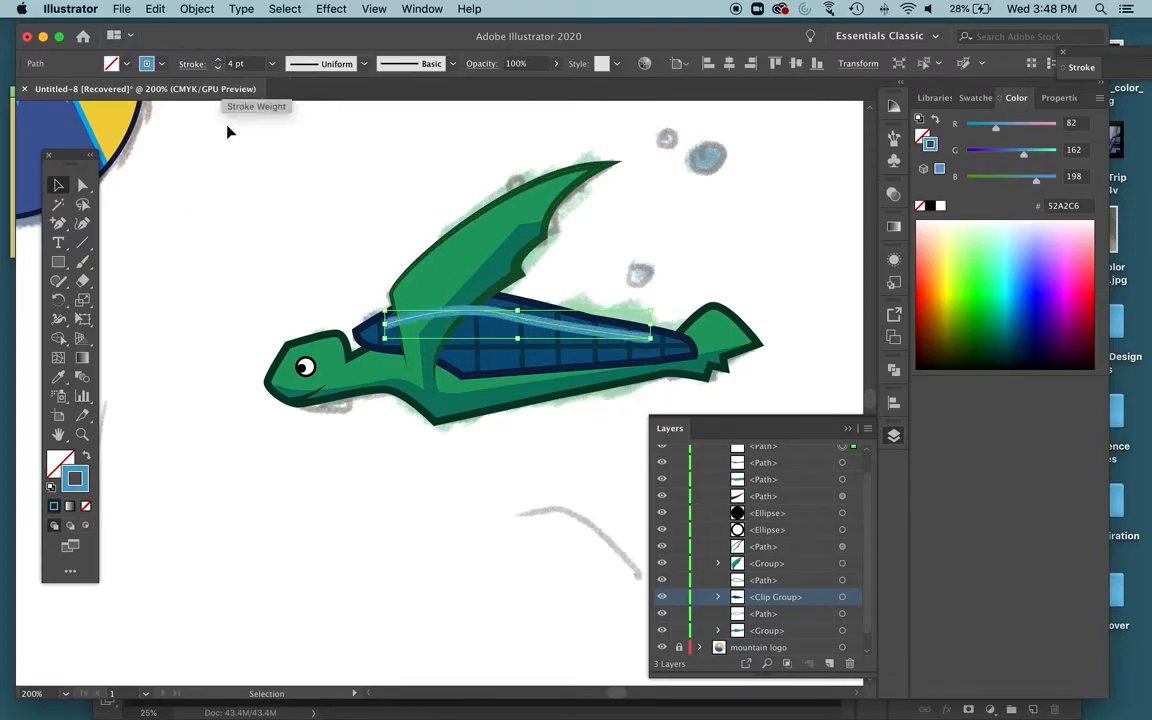
left_click(236, 298)
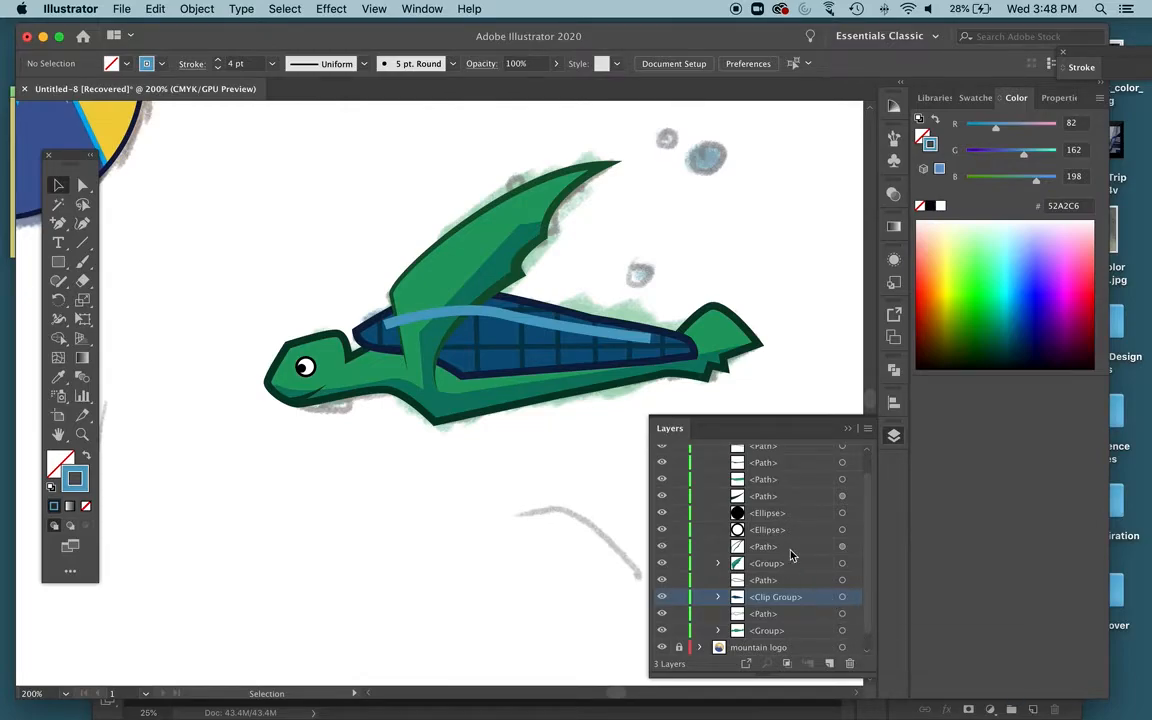
Expand the shell's clip group, and move the light blue curve off the turtle into the empty area above the tail
left_click(602, 335)
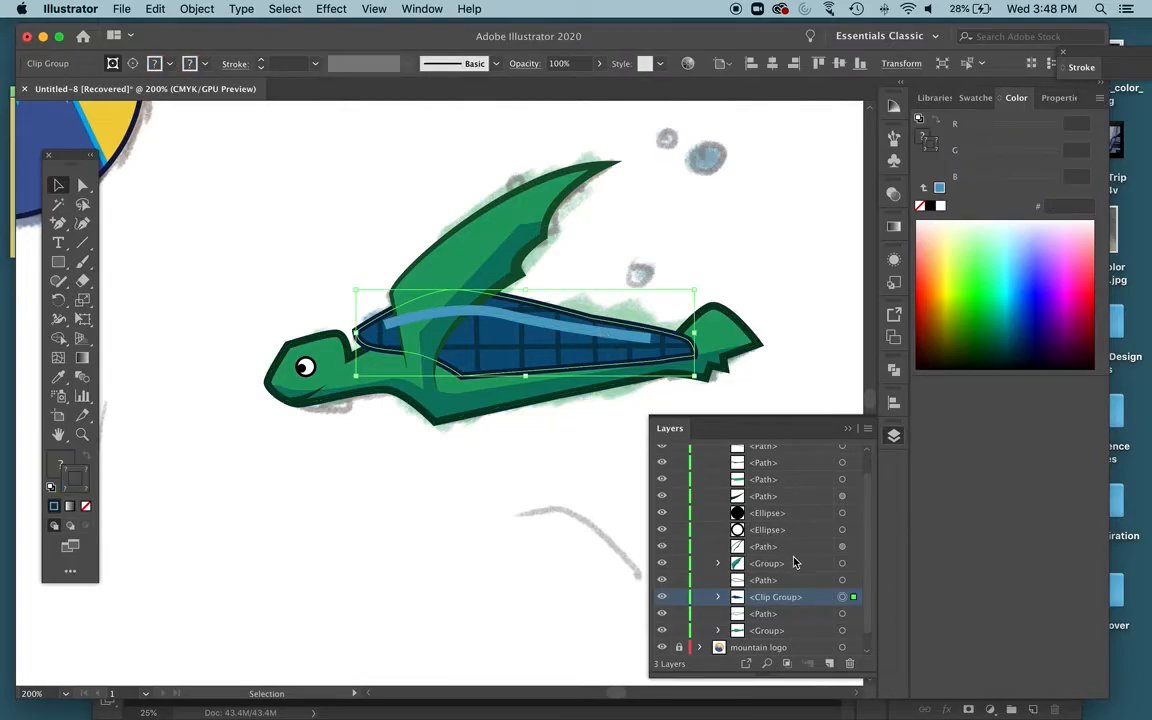
scroll(812, 585, "down", 1)
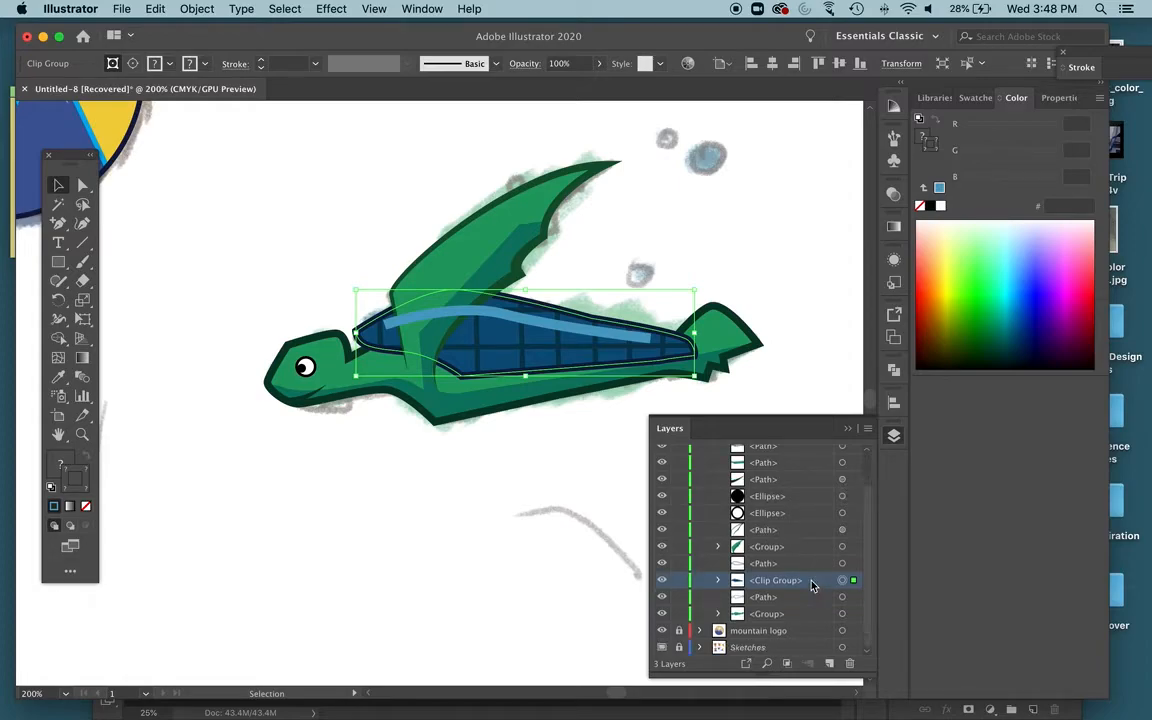
left_click(717, 584)
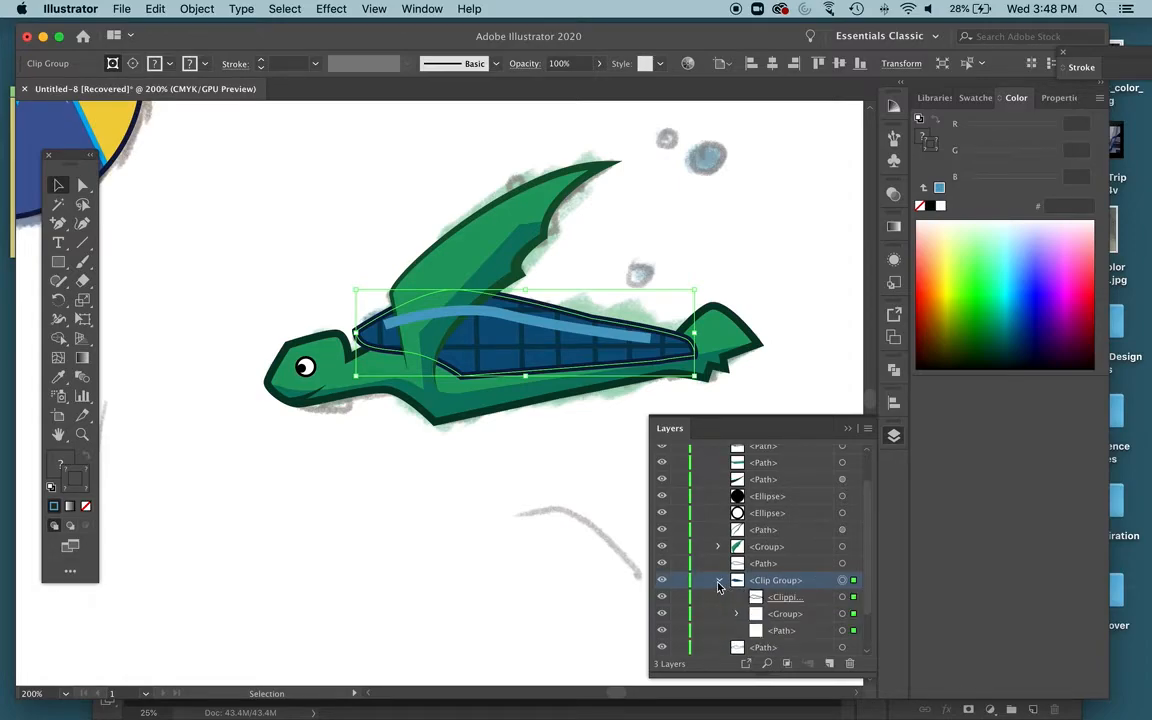
left_click(563, 334)
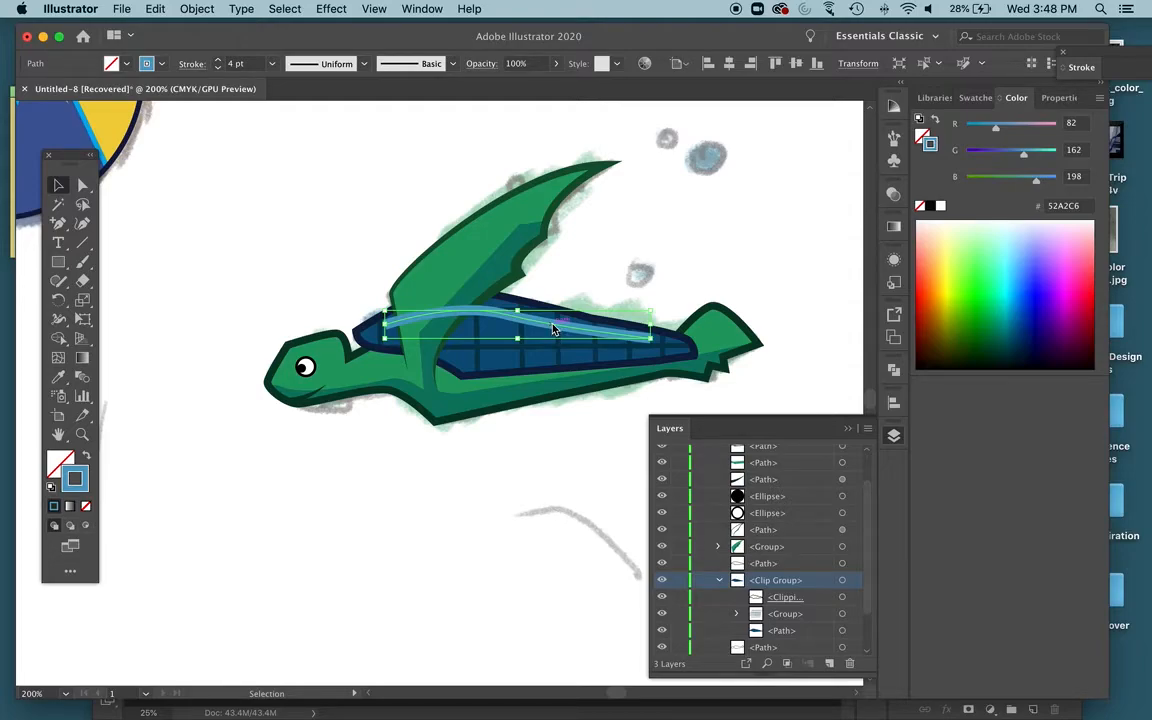
left_click_drag(553, 329, 747, 232)
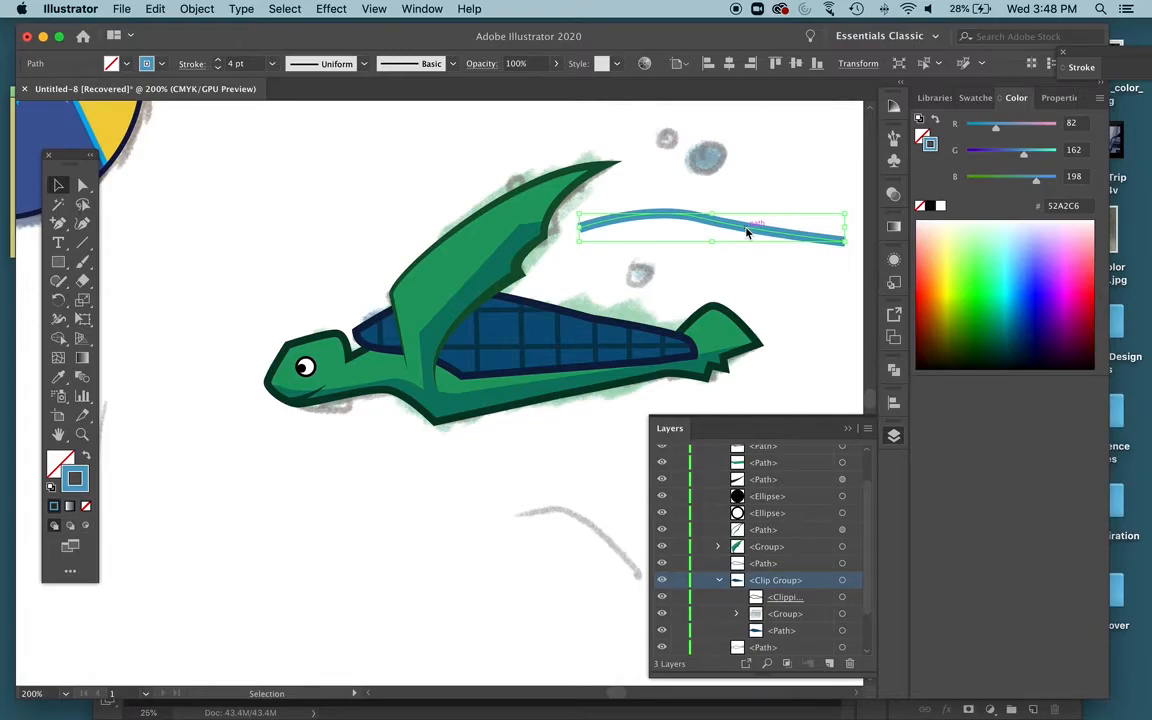
Reorder the light blue curve so it sits beneath the shell outline and directly above the collapsed shell clip group
scroll(813, 559, "down", 3)
scroll(813, 560, "up", 5)
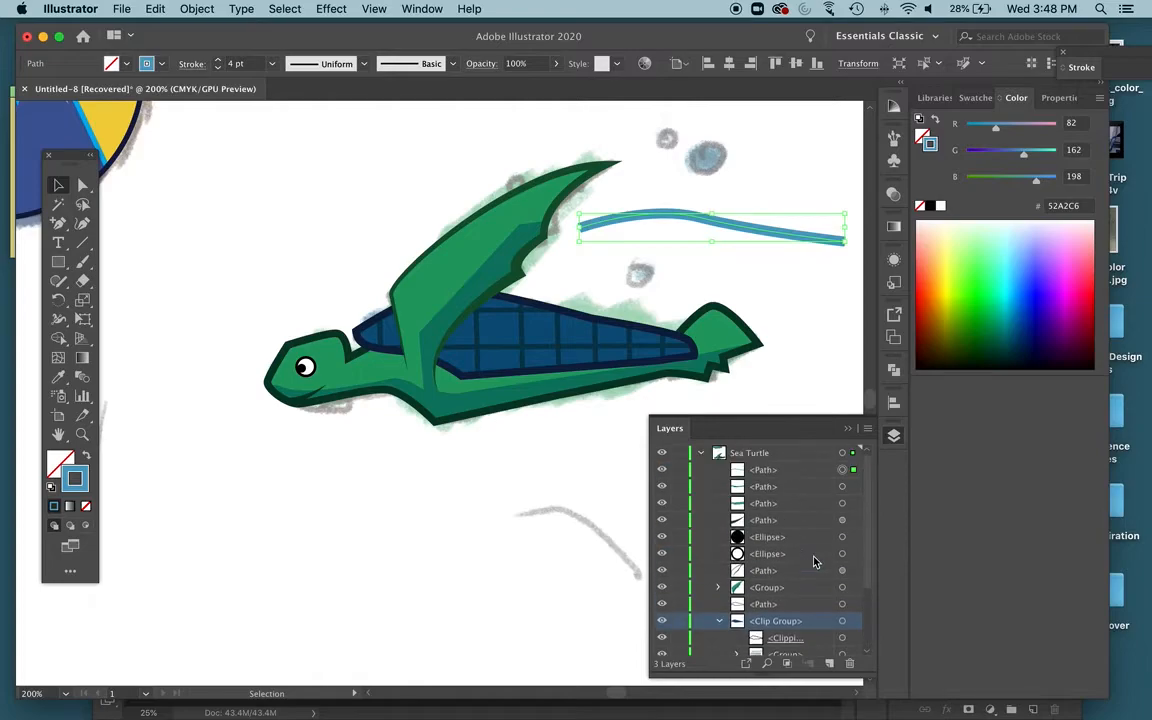
left_click(719, 620)
left_click(795, 470)
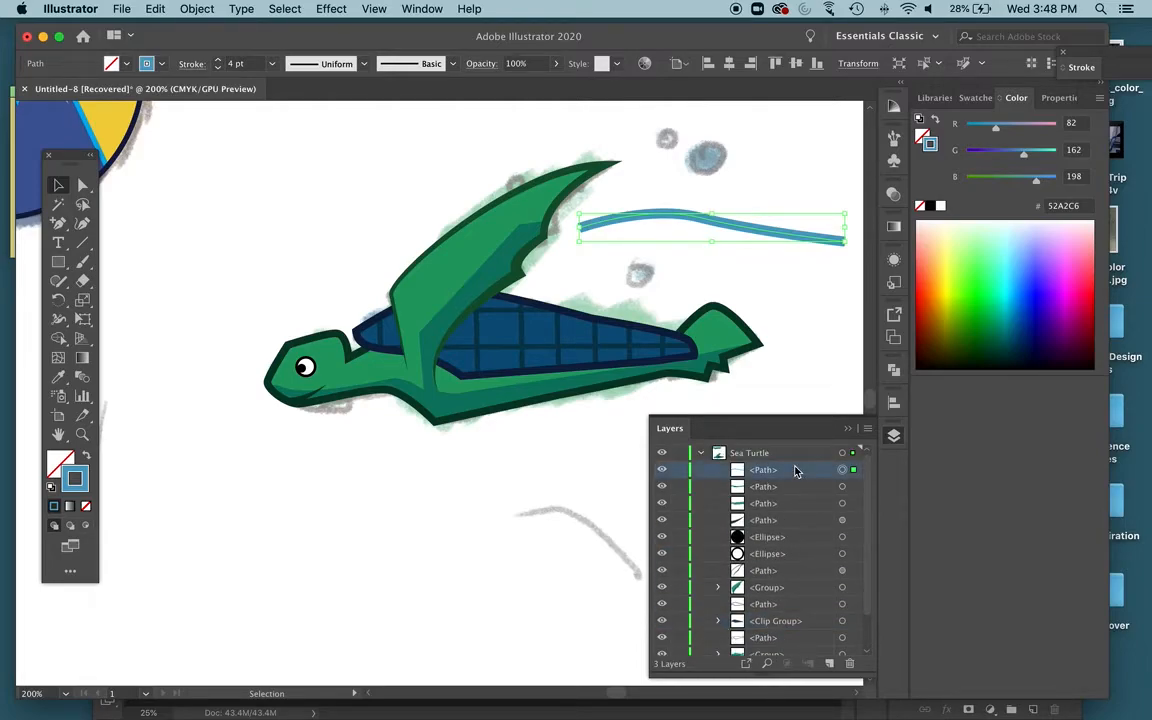
left_click_drag(795, 470, 779, 613)
Move the light blue curve back onto the upper shell as a highlight and check its place in the layer stack
left_click_drag(743, 221, 546, 326)
left_click(689, 175)
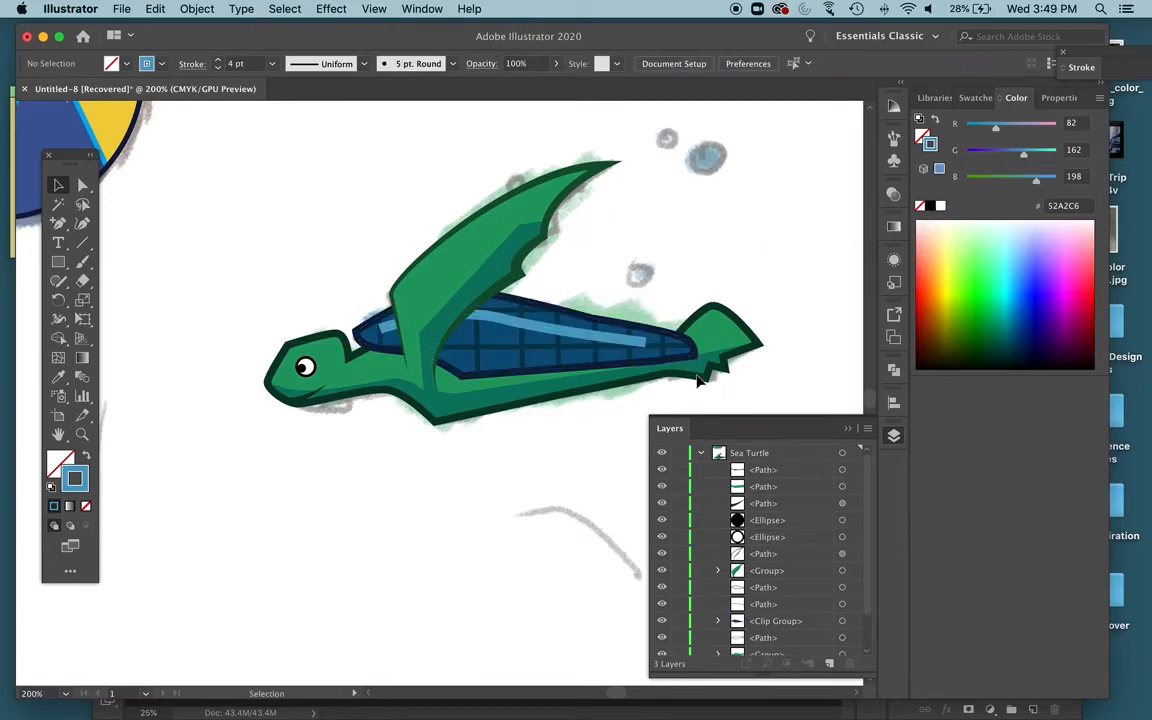
left_click(612, 339)
left_click_drag(612, 339, 612, 346)
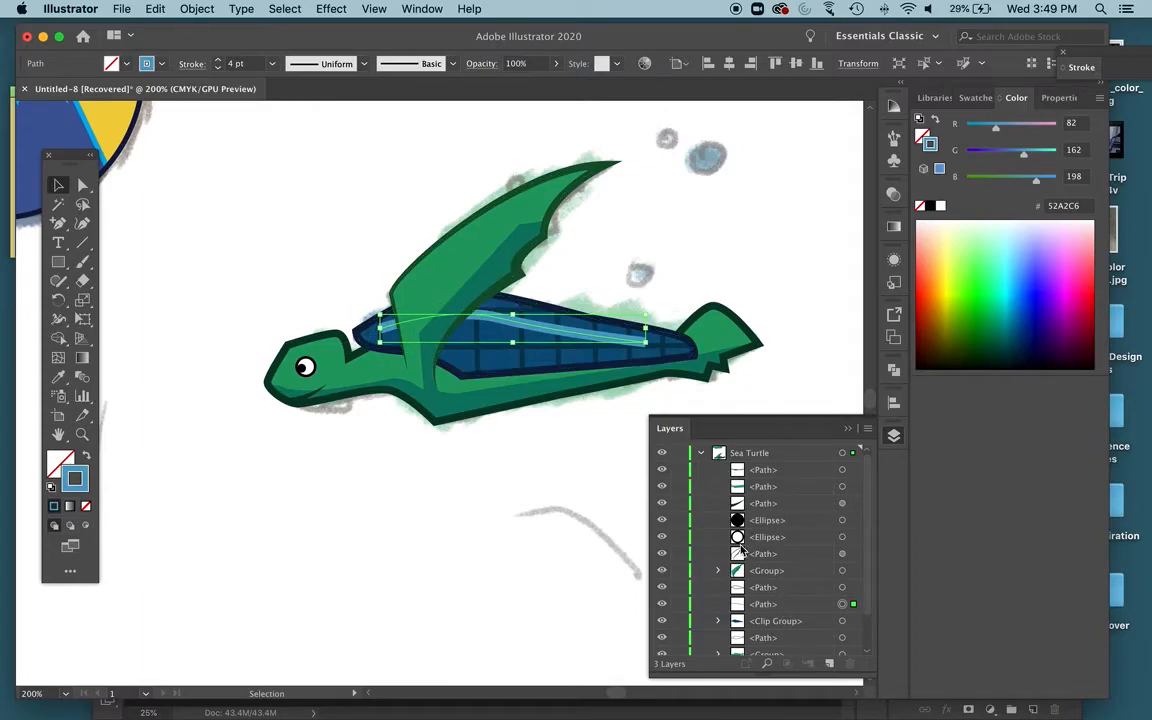
scroll(740, 530, "down", 1)
scroll(740, 495, "down", 1)
scroll(740, 495, "up", 2)
left_click(363, 64)
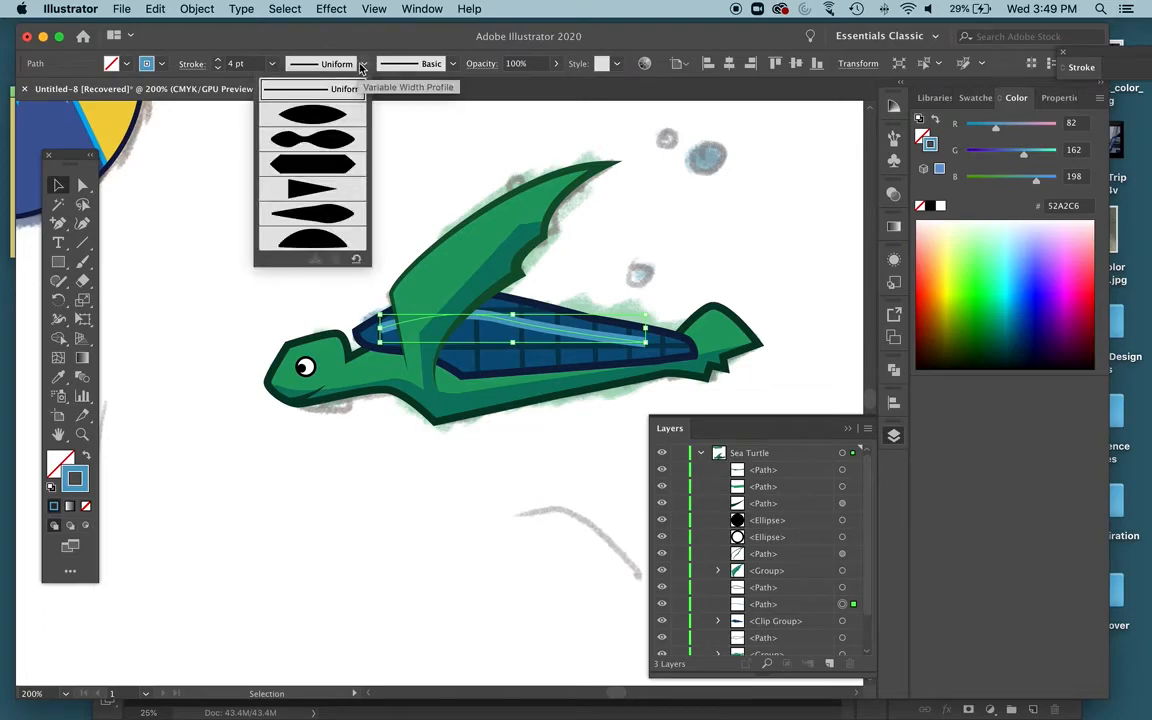
left_click(363, 65)
left_click(452, 64)
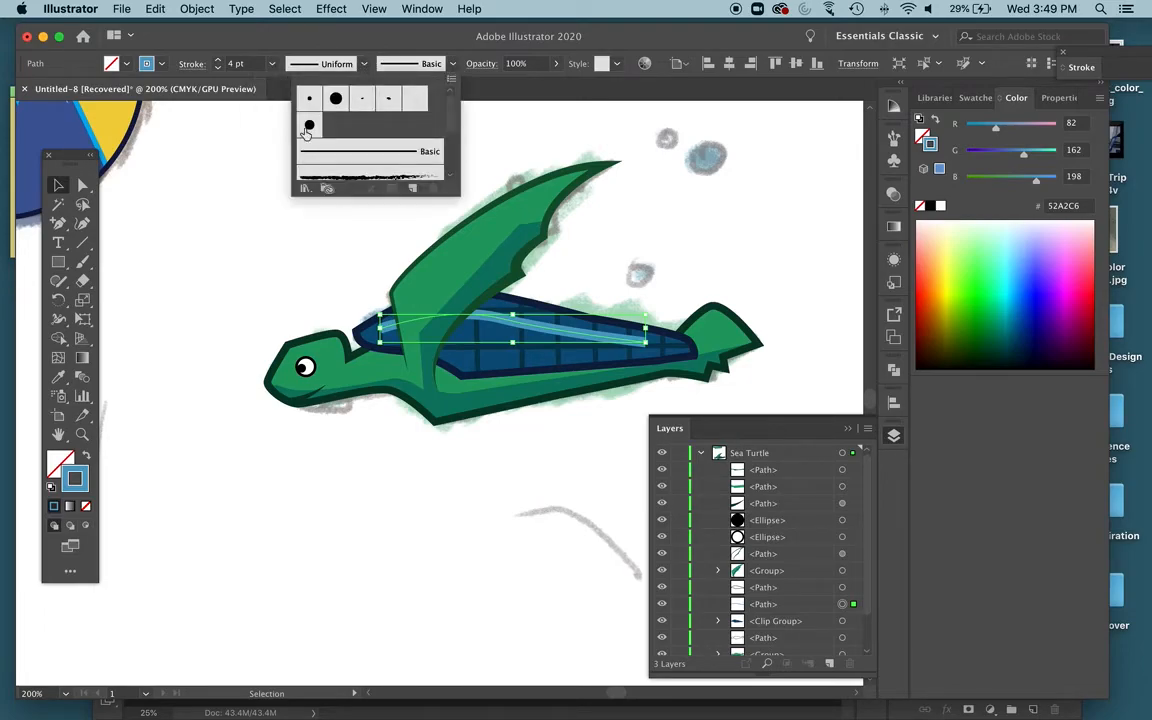
left_click(512, 330)
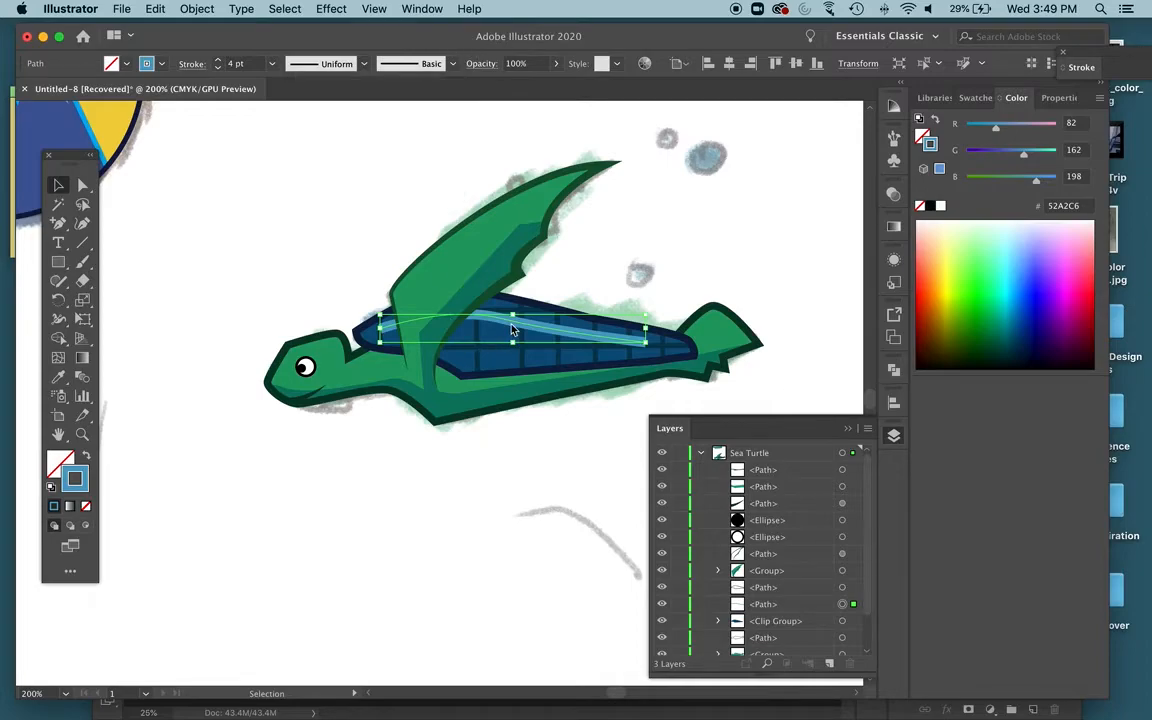
Open the Artistic_Ink brush library and apply the solid black tapering ink stroke to the light blue shell curve
left_click(410, 63)
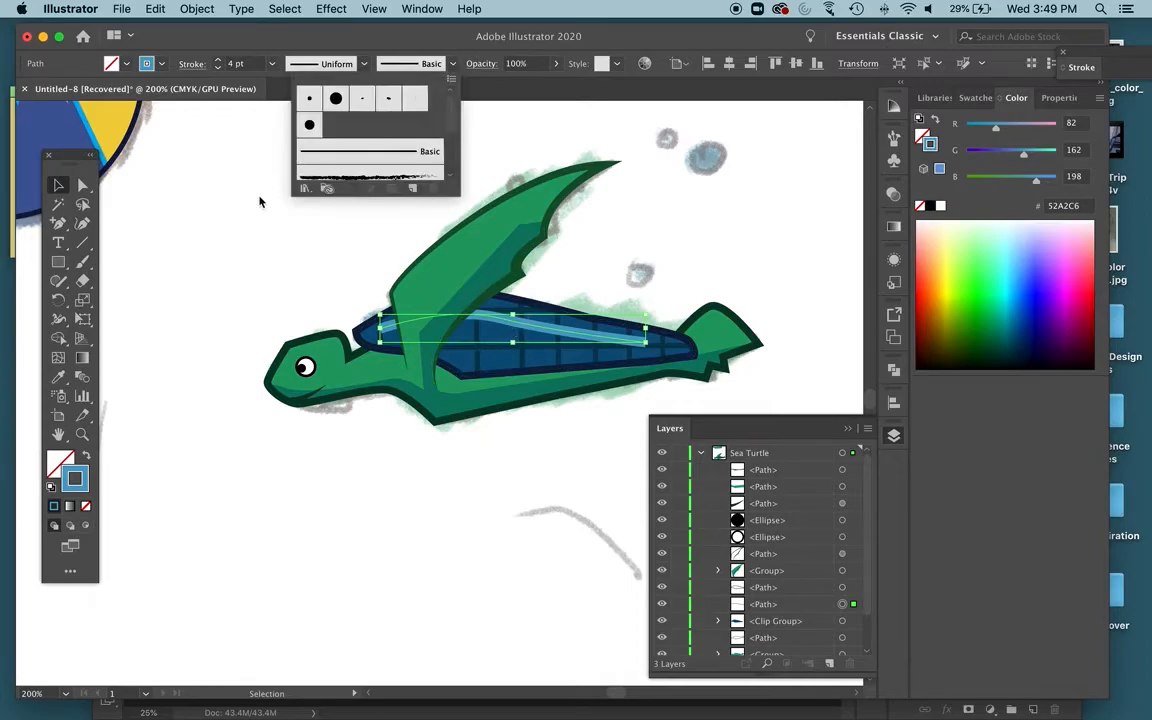
left_click(306, 189)
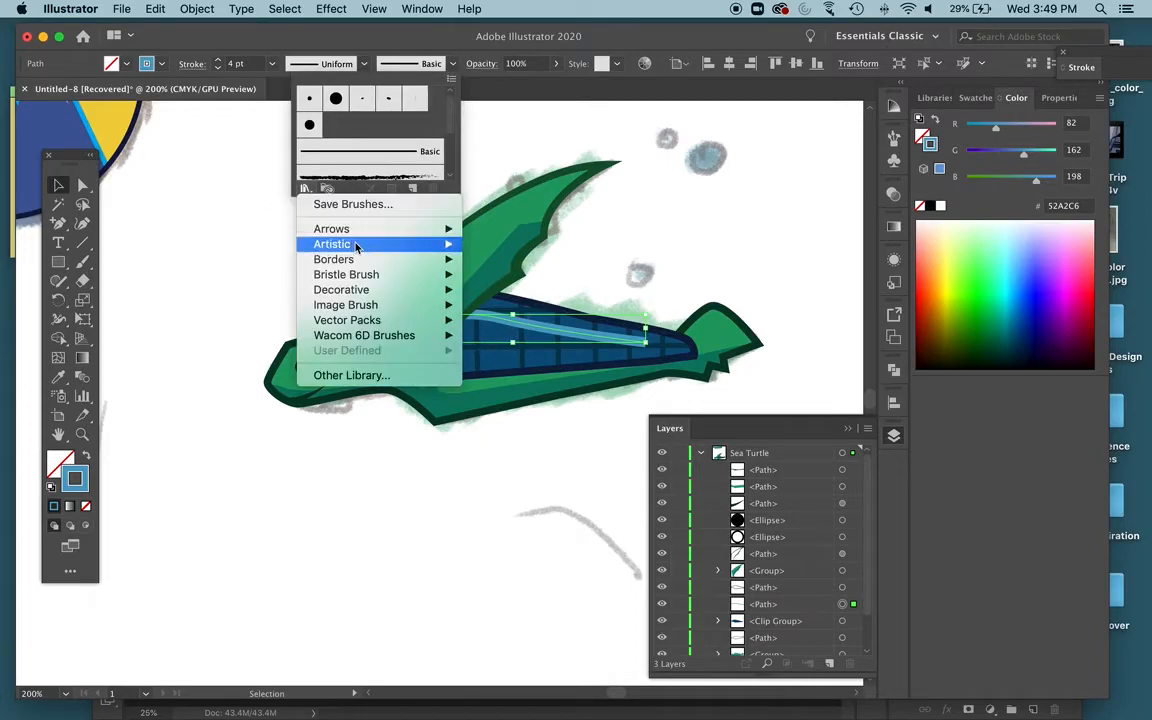
mouse_move(345, 244)
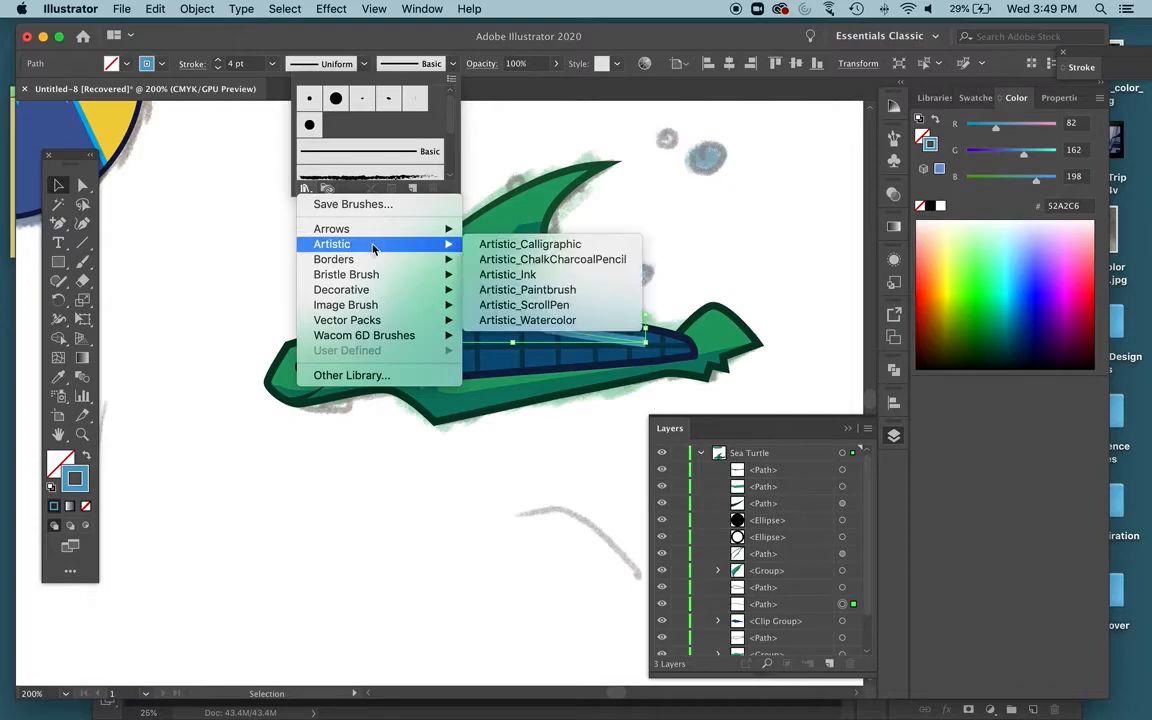
left_click(528, 280)
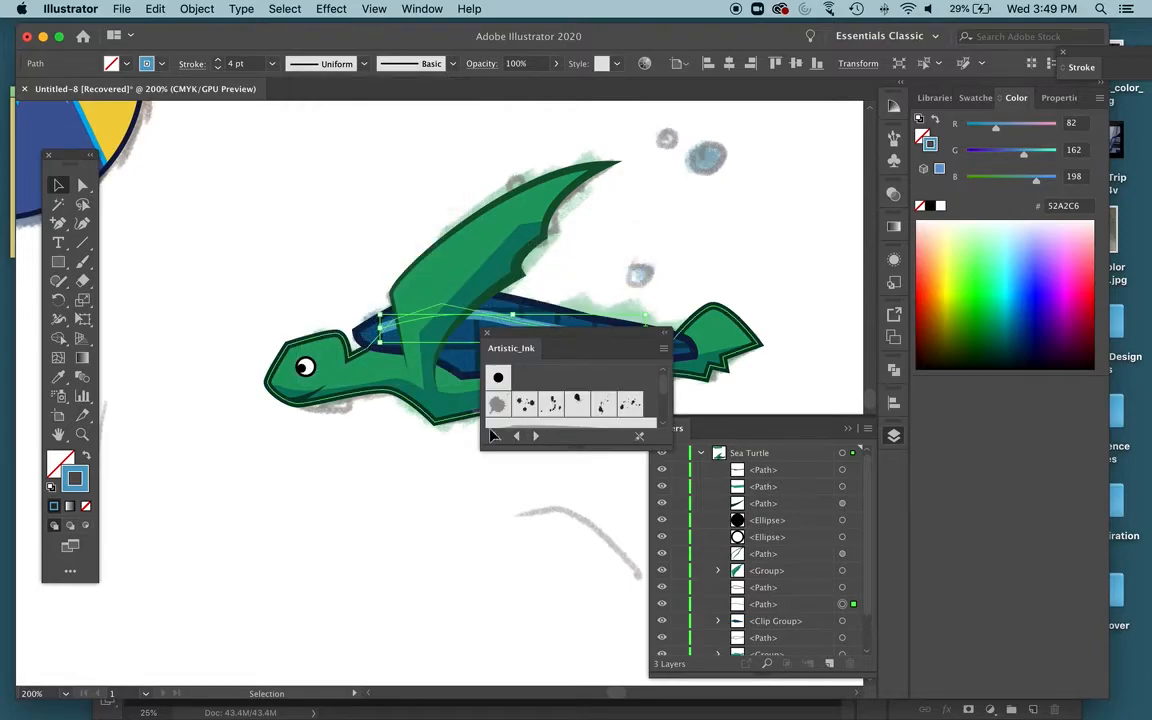
left_click(570, 457)
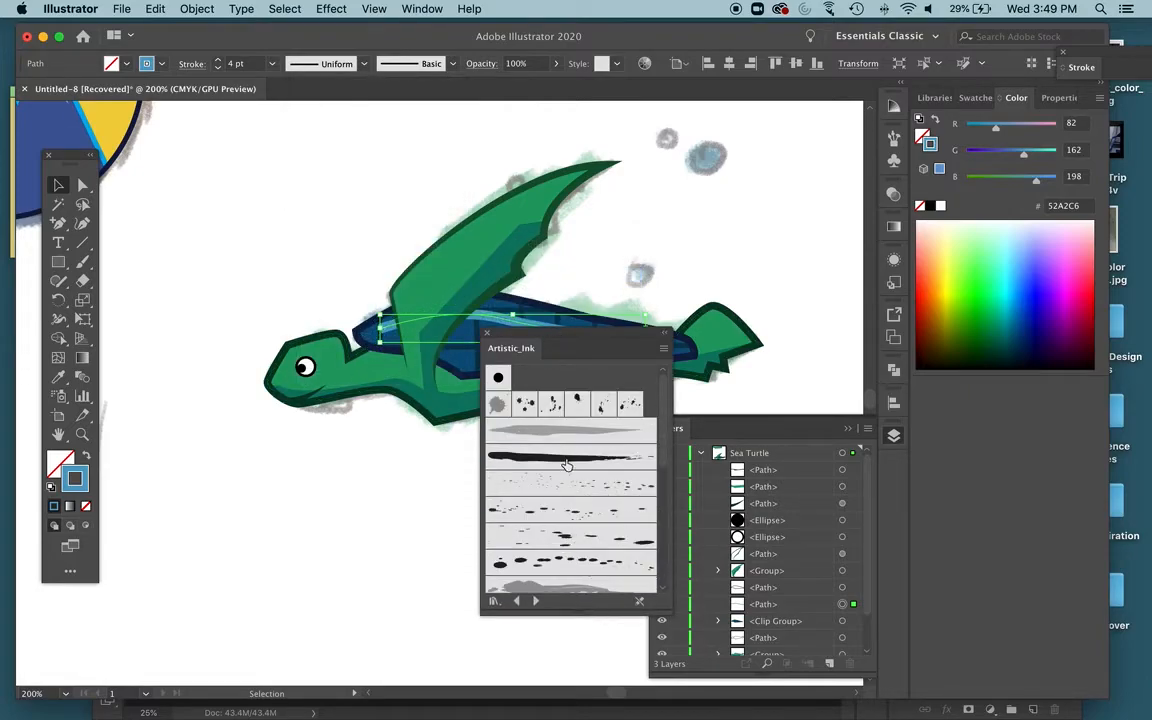
left_click_drag(529, 350, 436, 409)
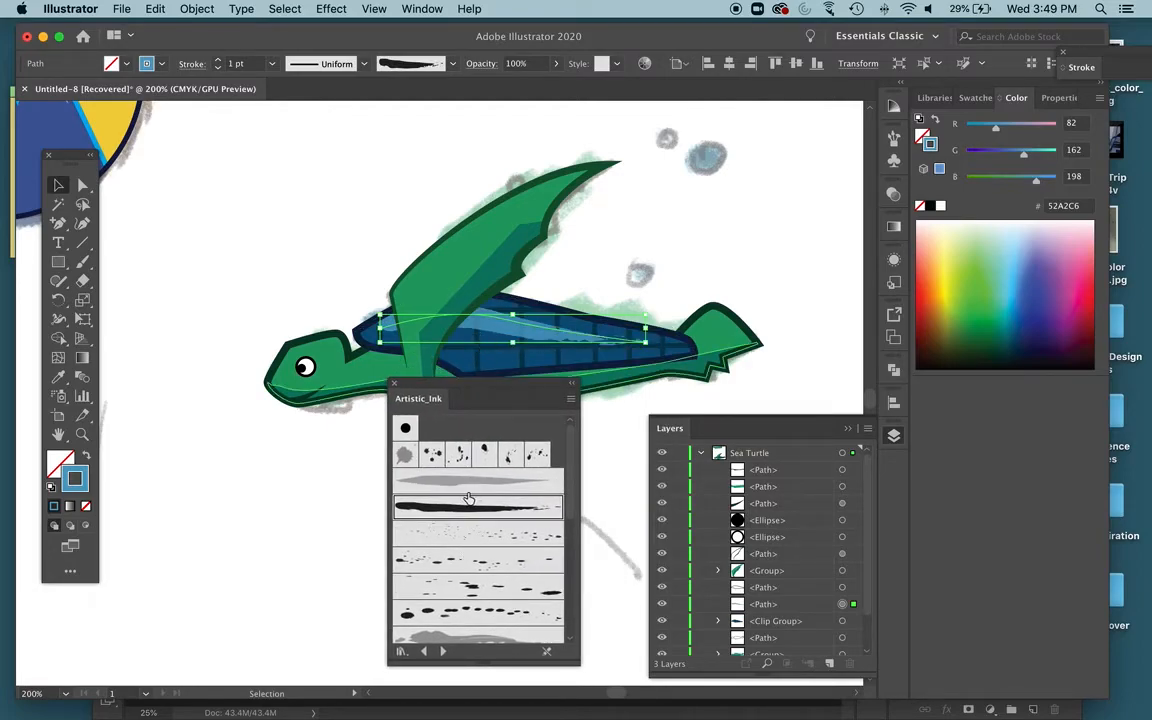
Try the Dark Ink Wash and Dry Ink 2 brushes on the shell highlight curve
scroll(468, 497, "down", 5)
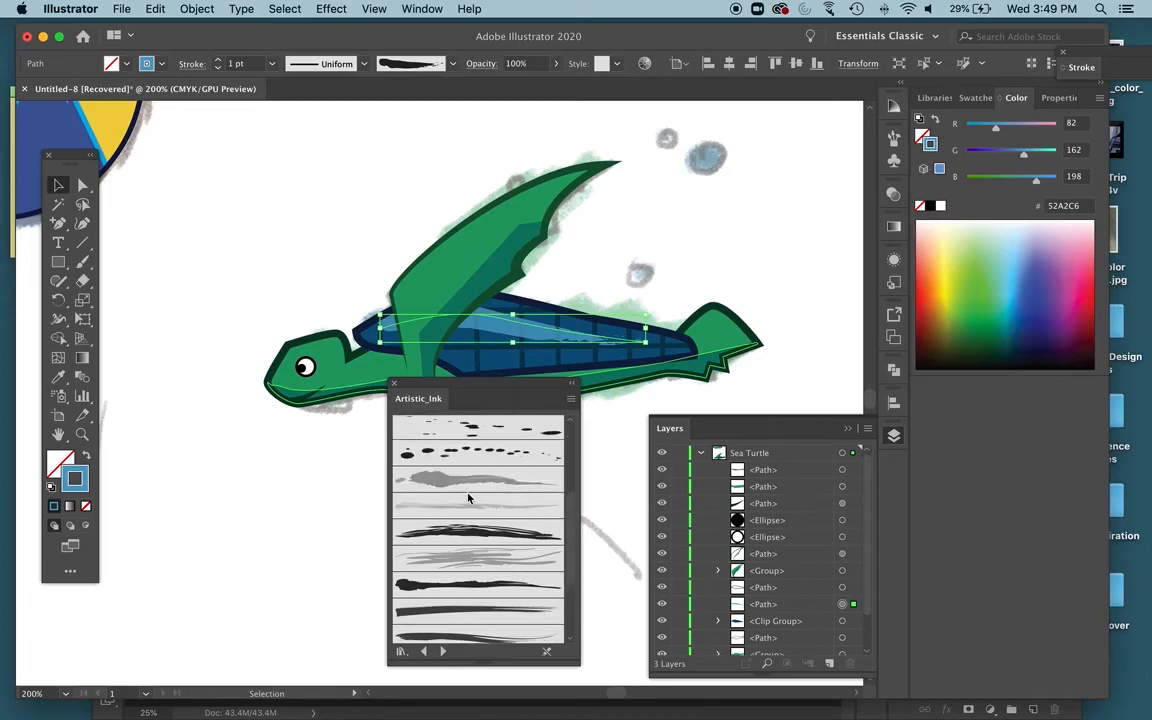
left_click(468, 530)
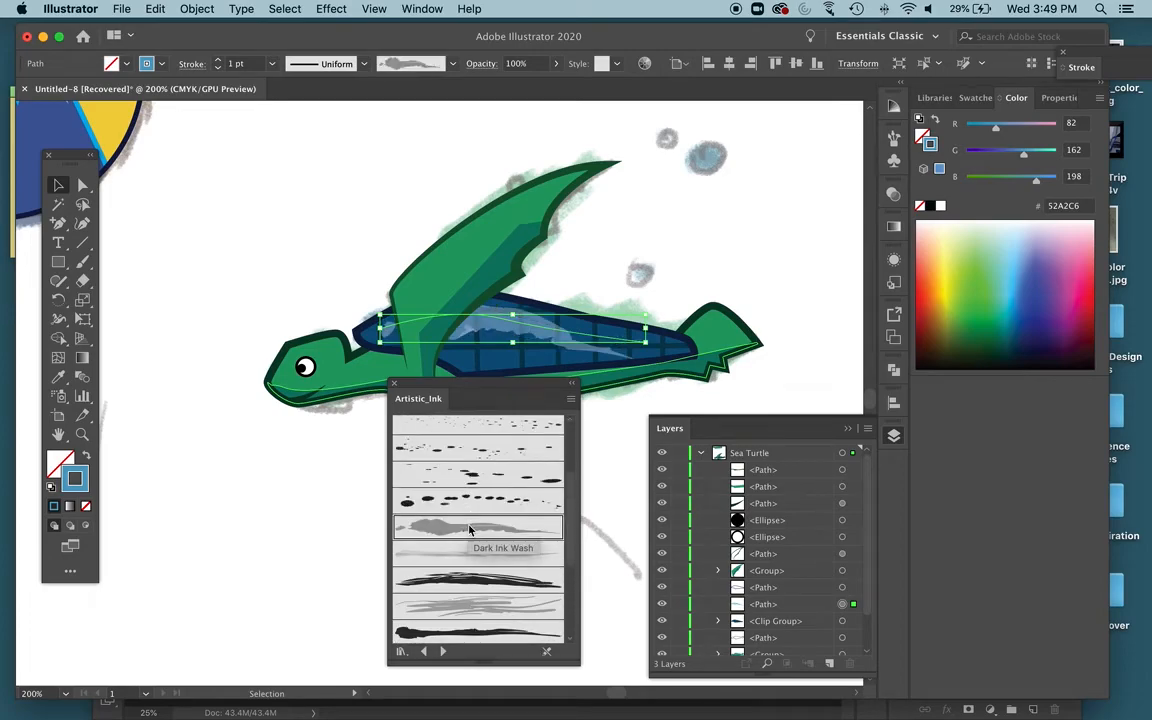
scroll(470, 530, "down", 5)
left_click(476, 468)
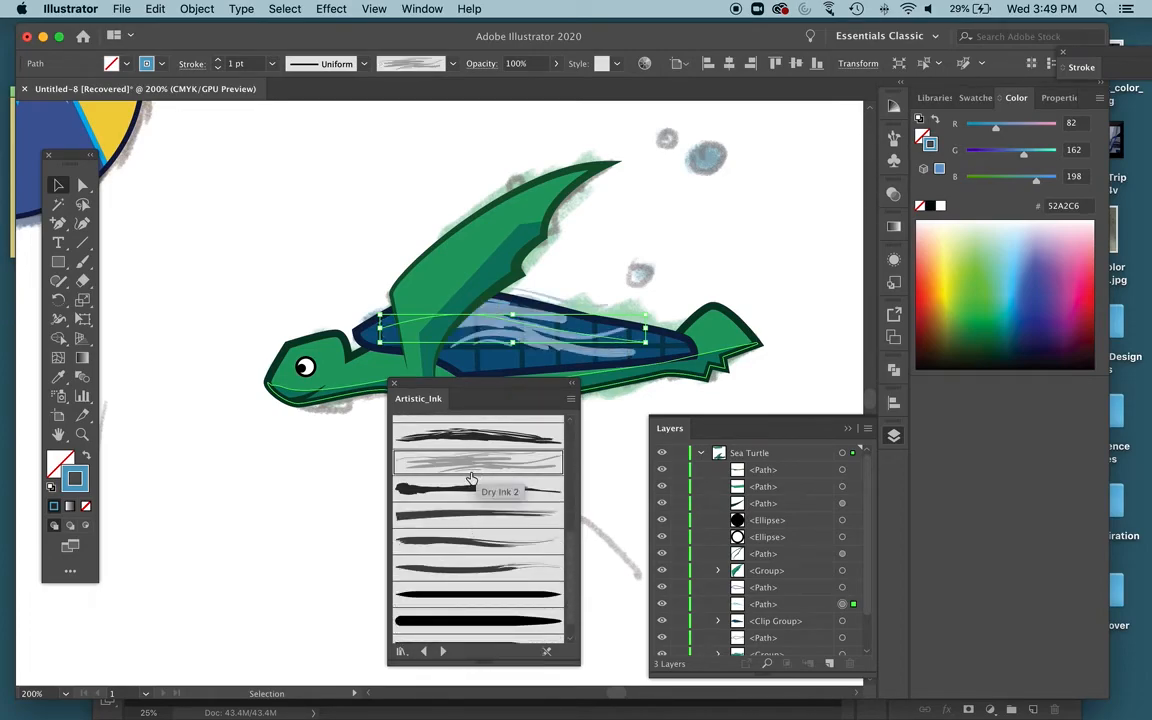
From the Artistic_ChalkCharcoalPencil library, try the Chalk brush on the highlight curve, then apply the rough, broken charcoal-like stroke three brushes below it
left_click(445, 652)
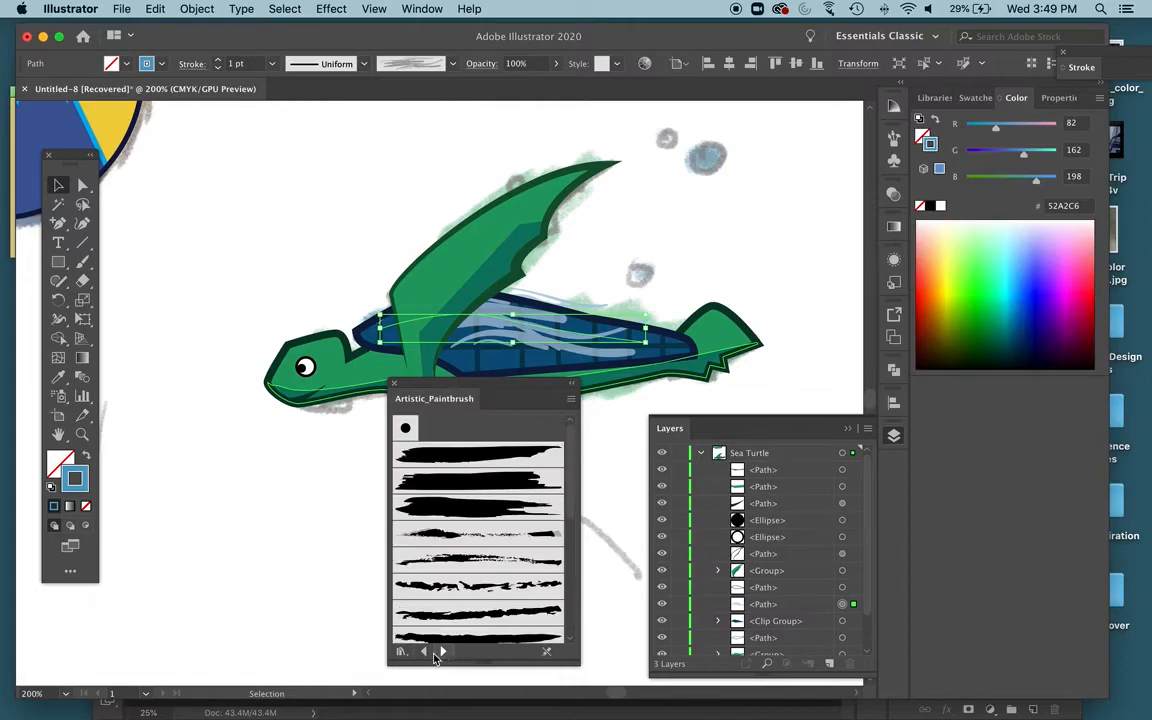
left_click(426, 652)
left_click(426, 652)
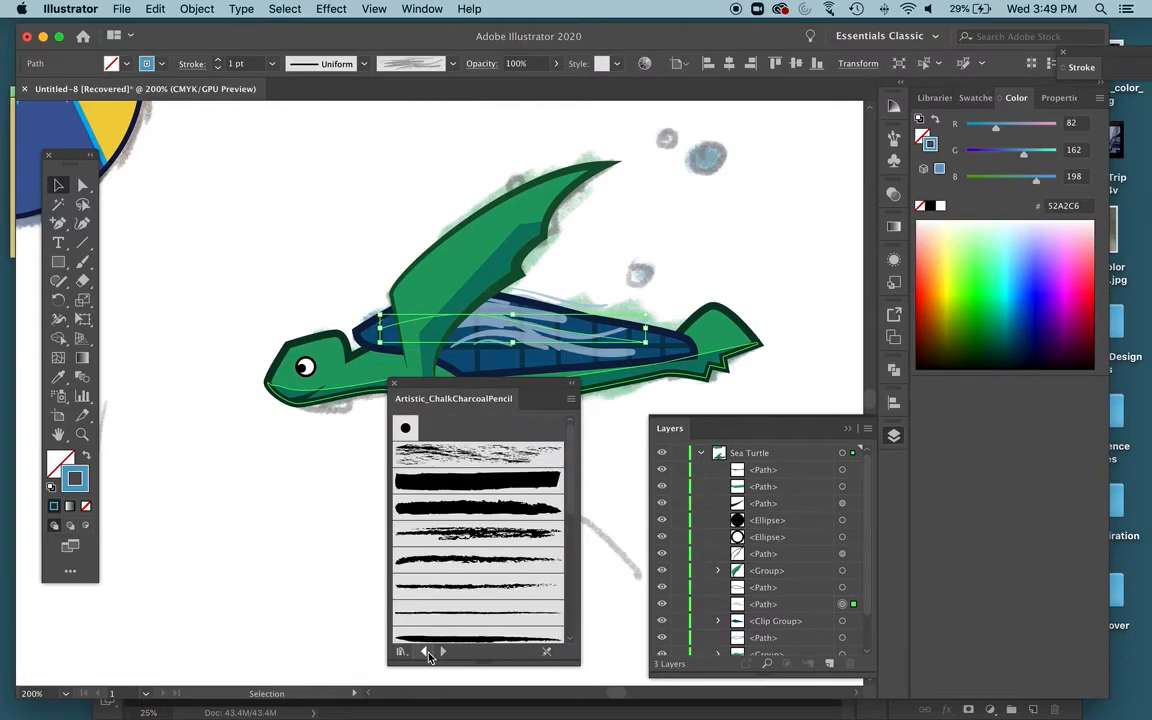
left_click(474, 458)
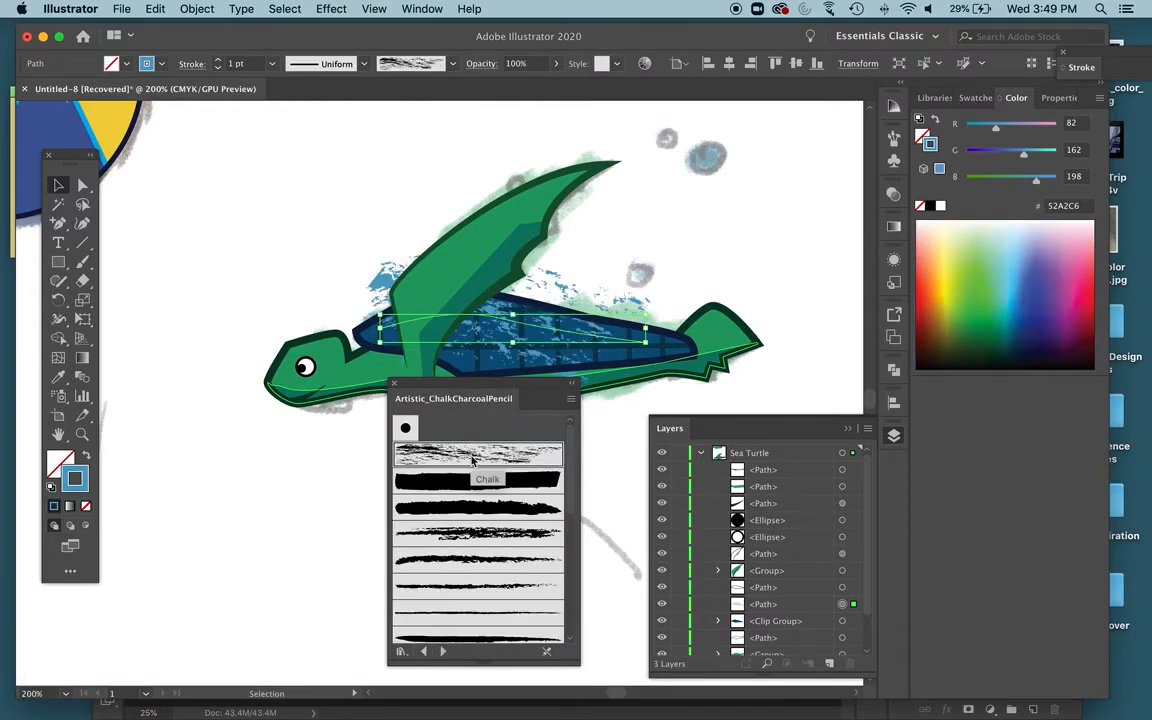
left_click(470, 534)
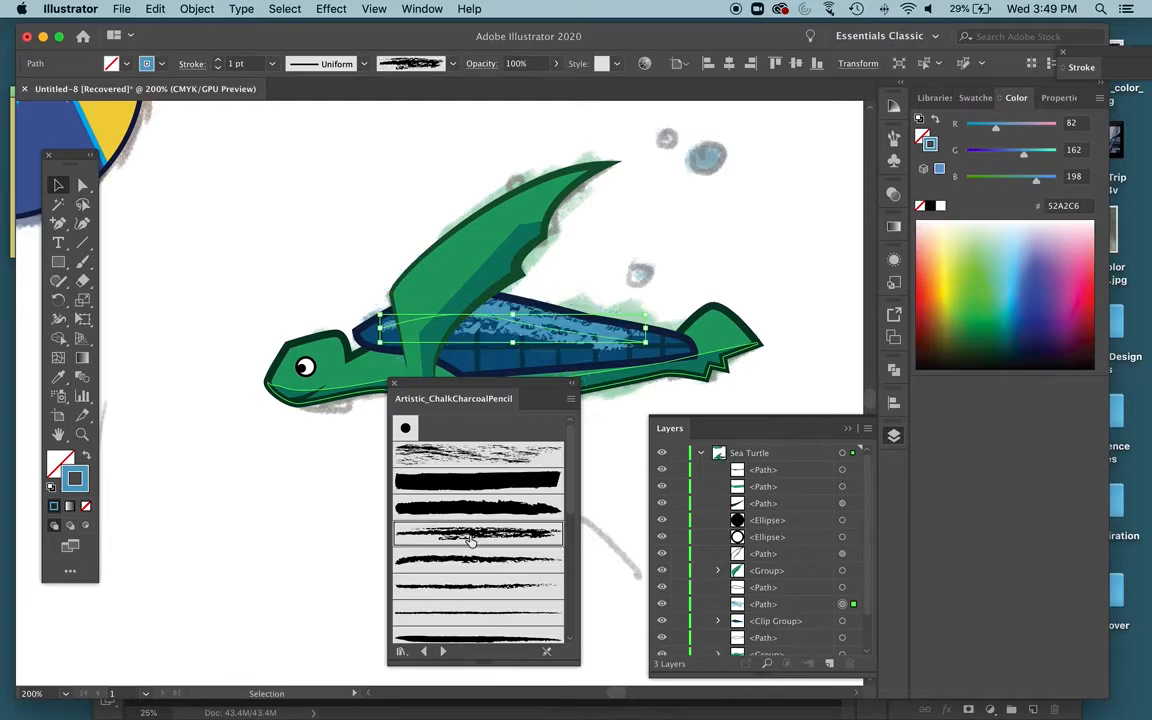
Set the brushed highlight's stroke weight to 0.75 pt and dock the brush library with the collapsed panels
left_click(218, 67)
left_click(218, 68)
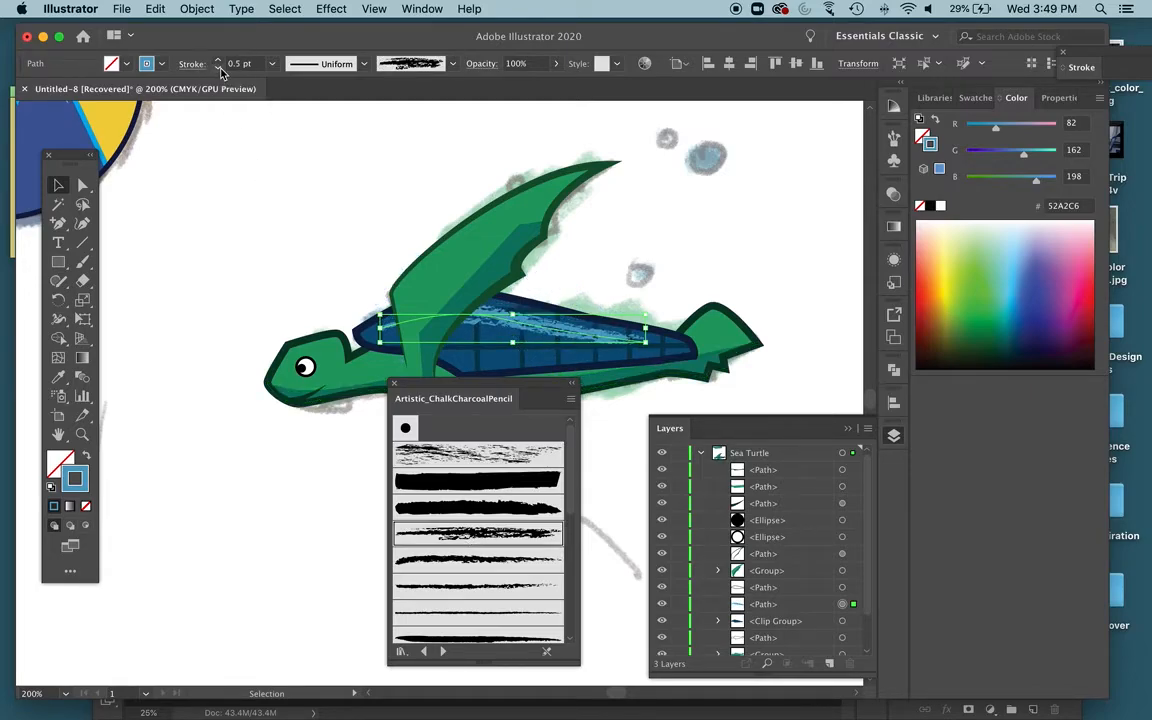
left_click(218, 60)
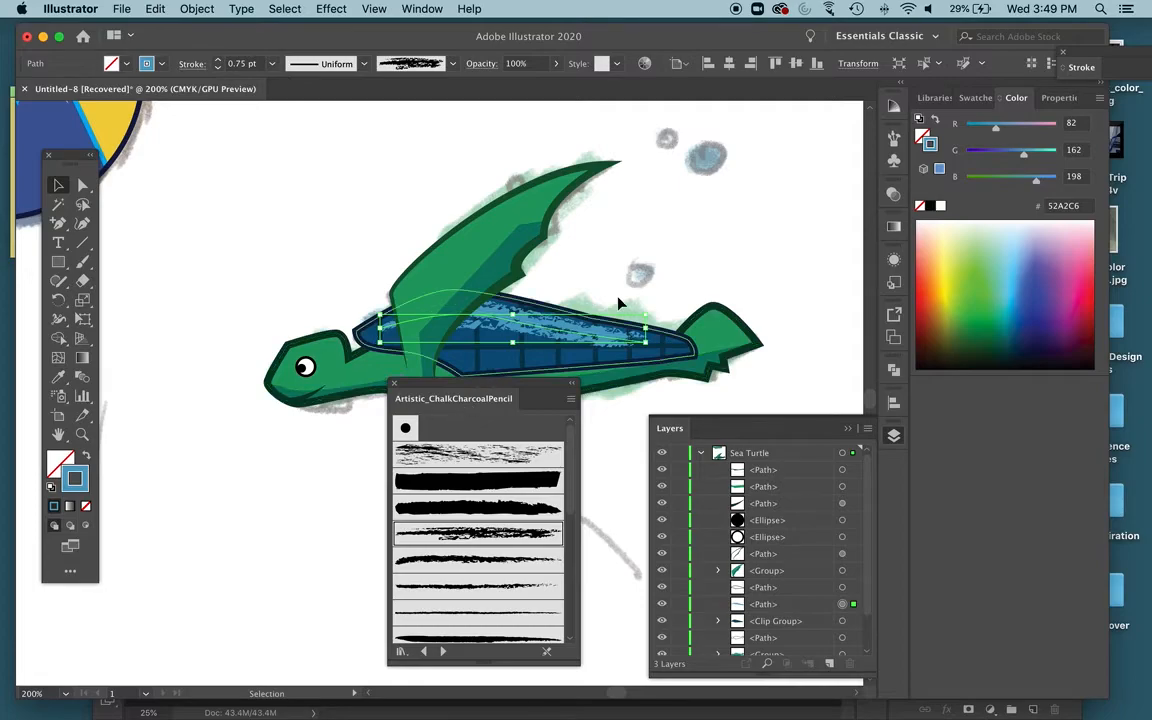
mouse_move(489, 400)
left_mouse_down()
mouse_move(697, 473)
mouse_move(890, 462)
left_mouse_up()
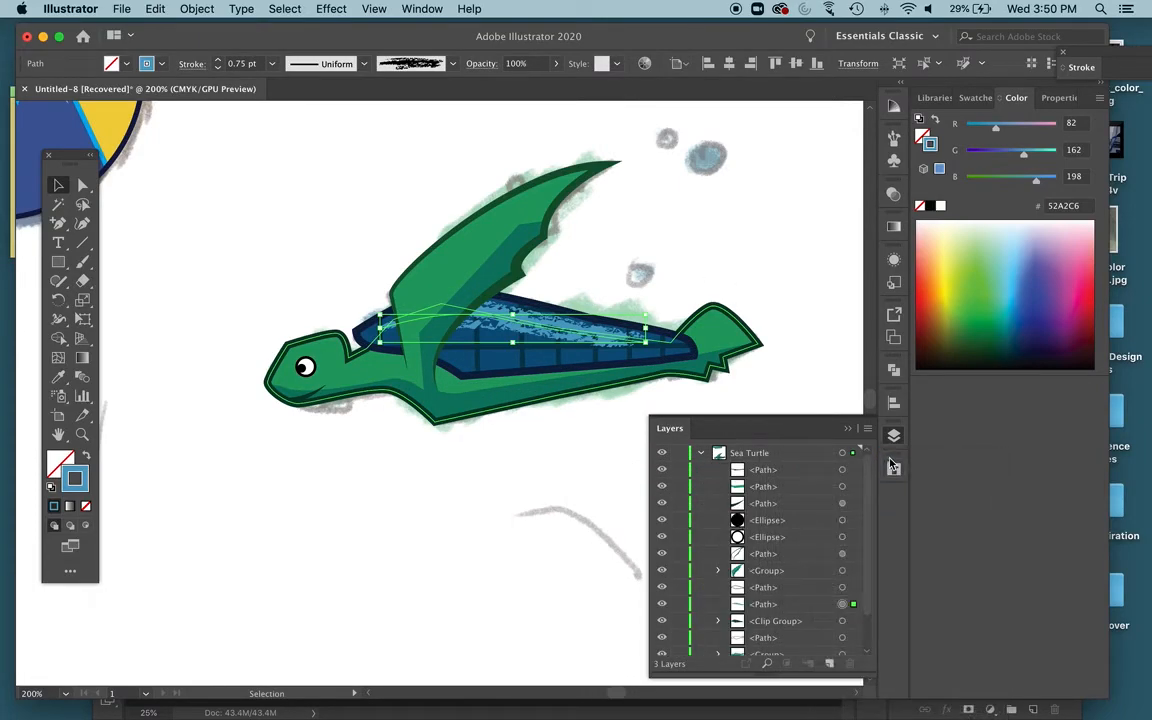
Show the transparency settings and lower the shell highlight's opacity to 54%
left_click(893, 195)
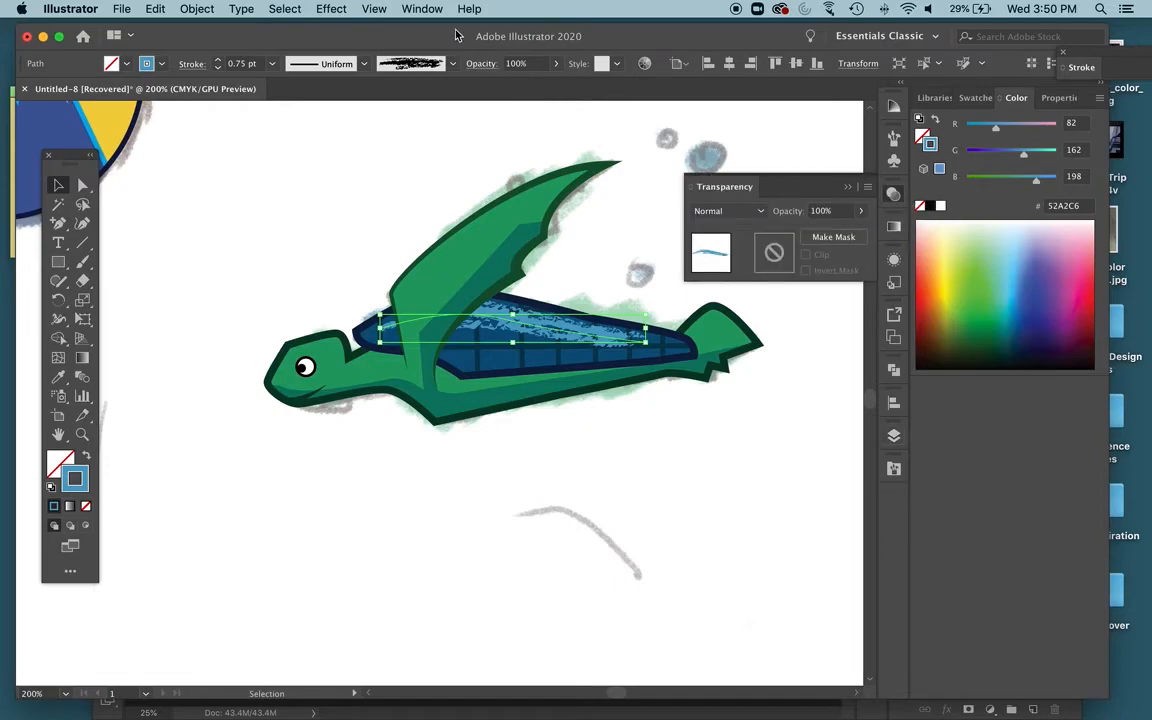
left_click(422, 9)
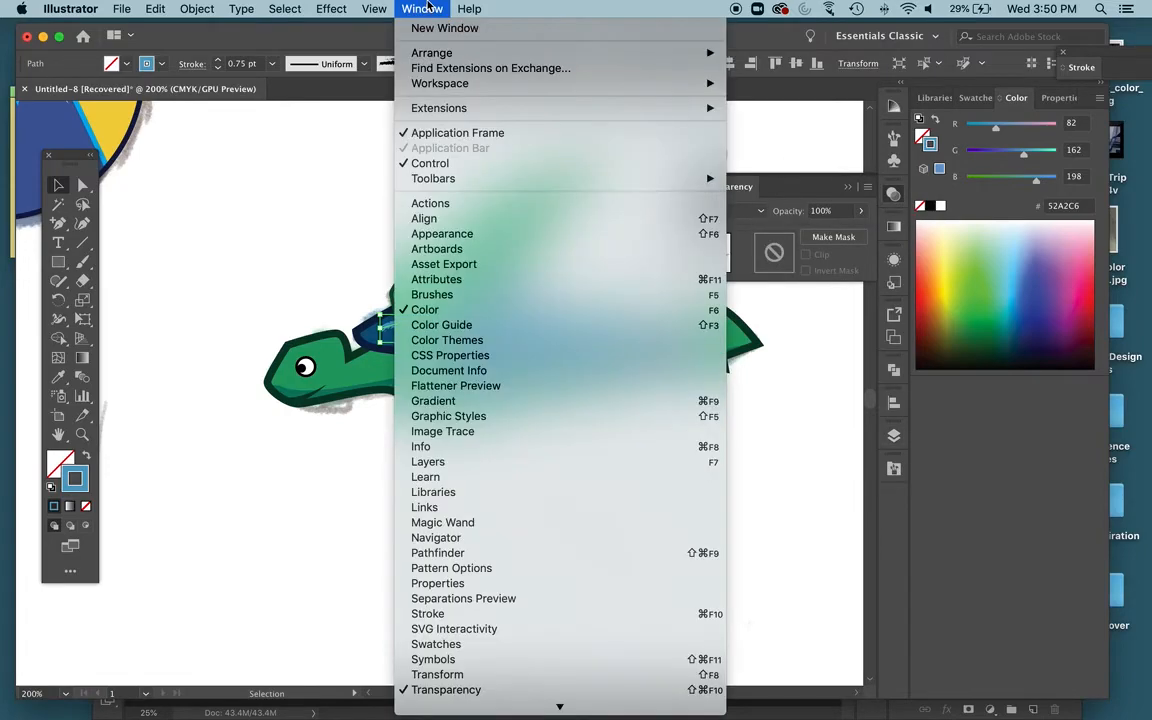
left_click(564, 690)
left_click(860, 210)
mouse_move(858, 233)
left_mouse_down()
mouse_move(823, 234)
mouse_move(836, 234)
left_mouse_up()
left_click(800, 345)
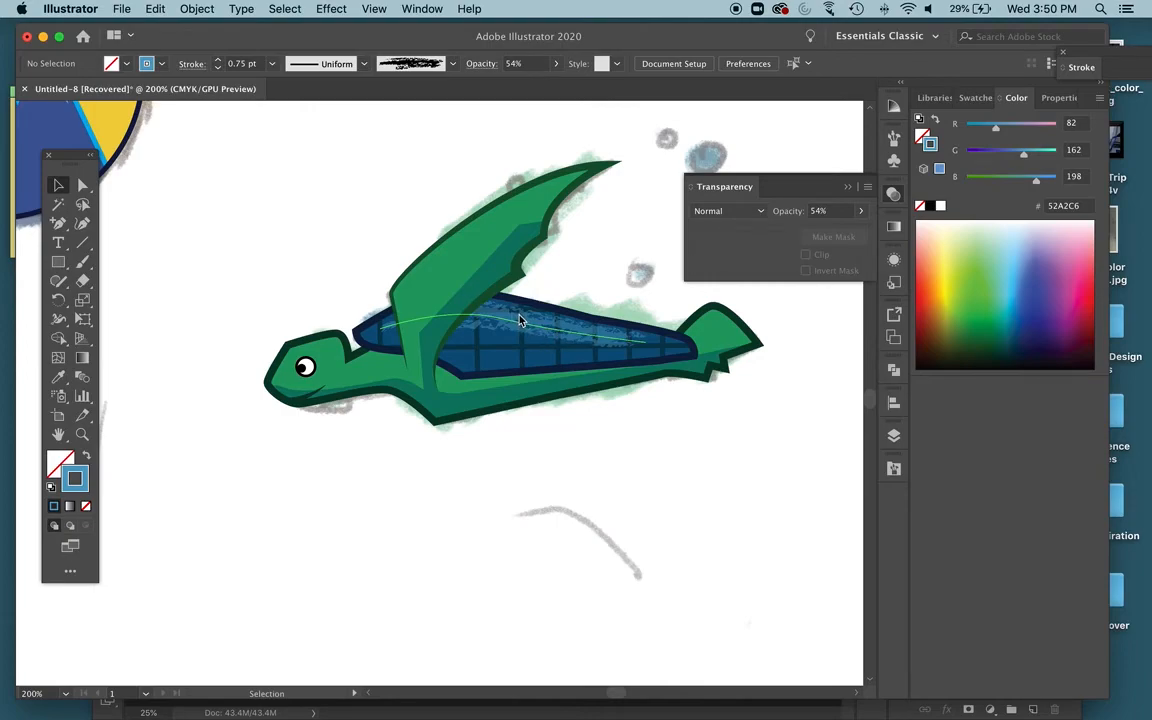
Try an opacity of 76%, then set the shell highlight's opacity to 69% and deselect it
left_click(860, 211)
left_click_drag(830, 232, 845, 236)
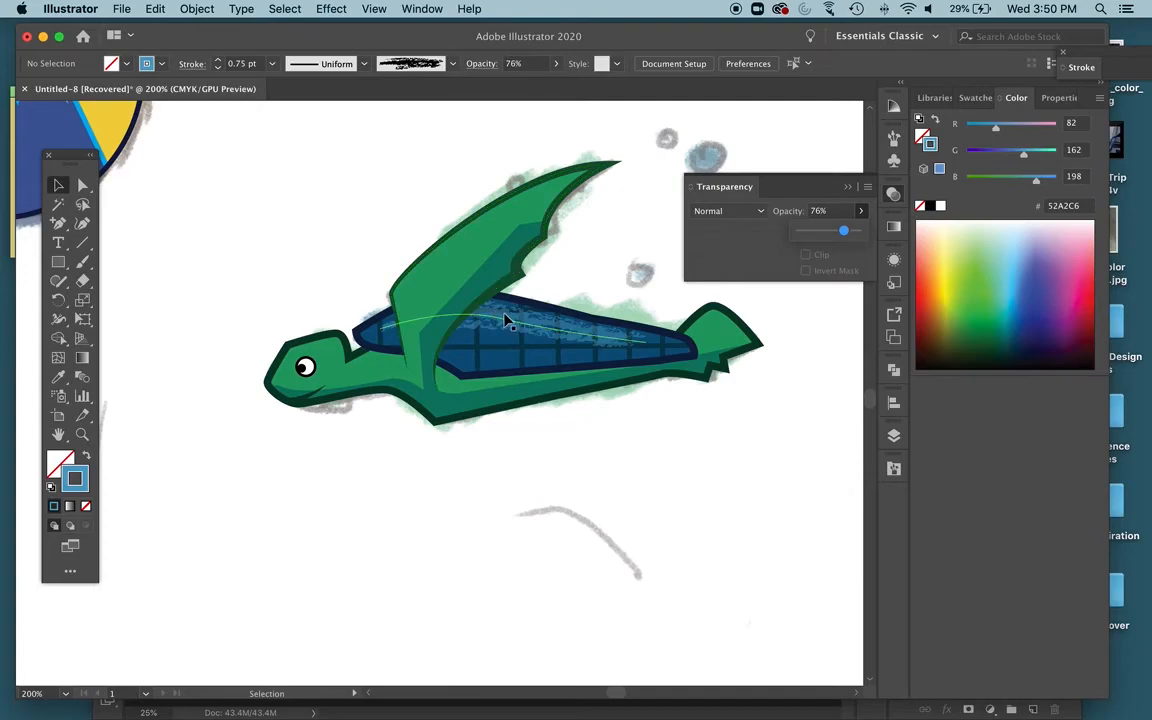
left_click(508, 322)
left_click(860, 211)
left_click_drag(830, 232, 838, 234)
left_click(733, 435)
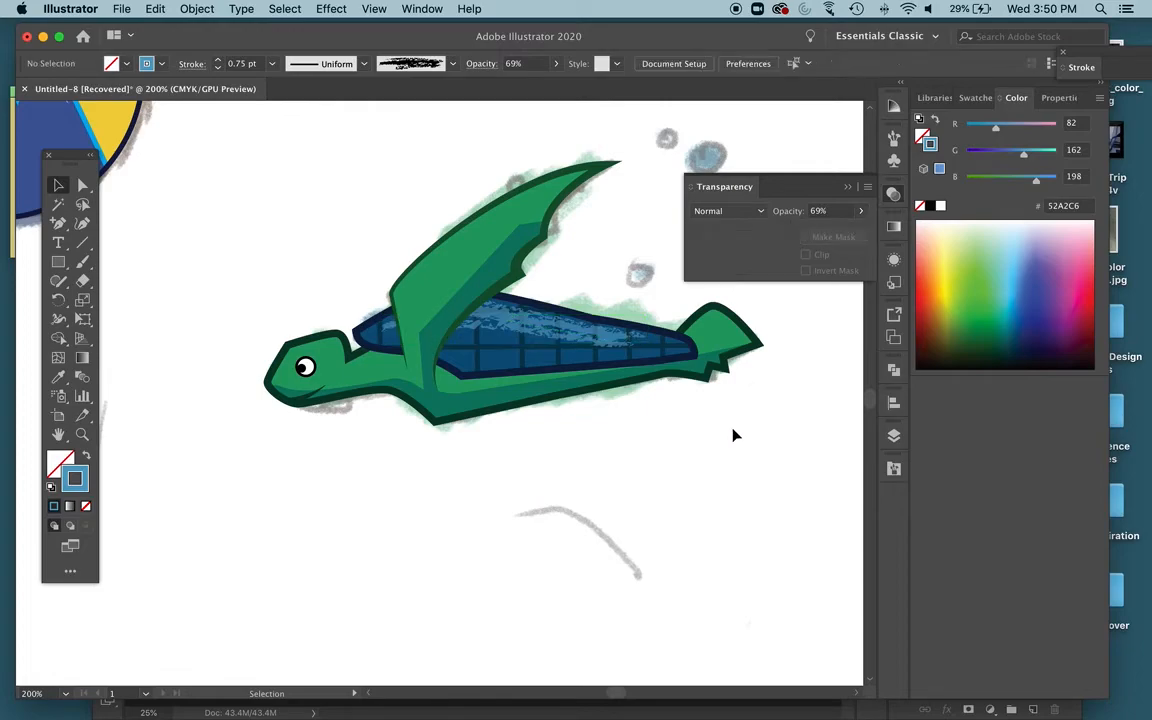
Reduce the shell highlight's stroke weight to 0.5 pt and nudge it slightly upward on the shell
left_click(489, 296)
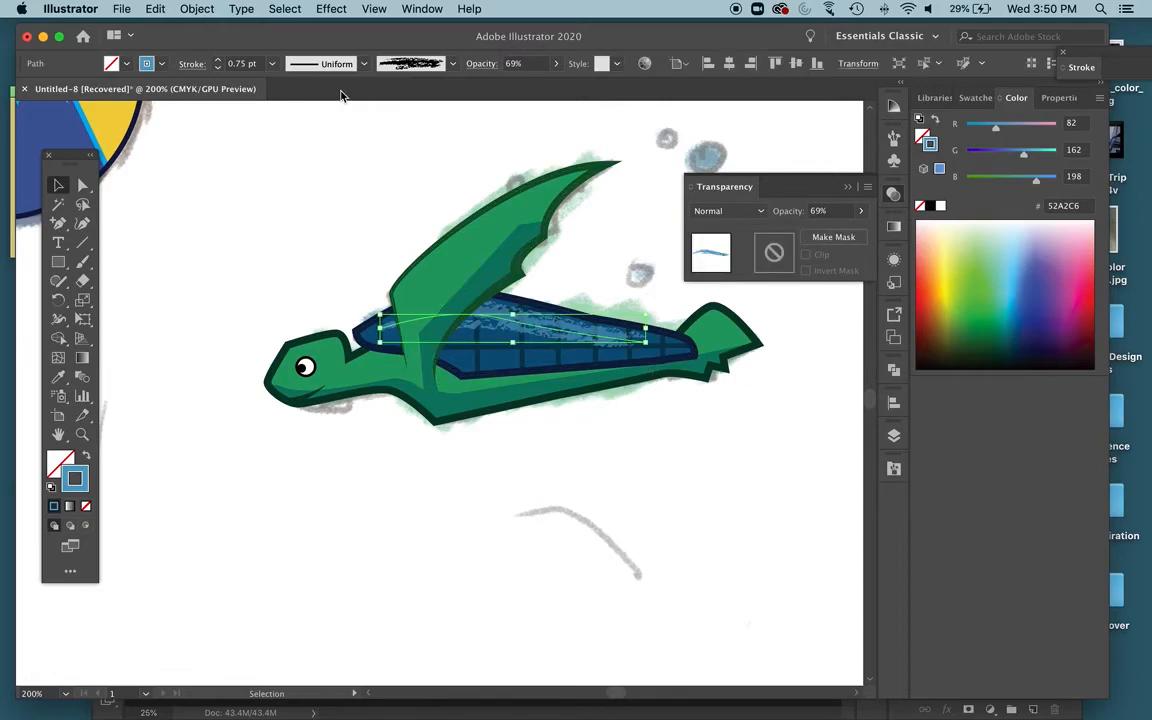
left_click(217, 68)
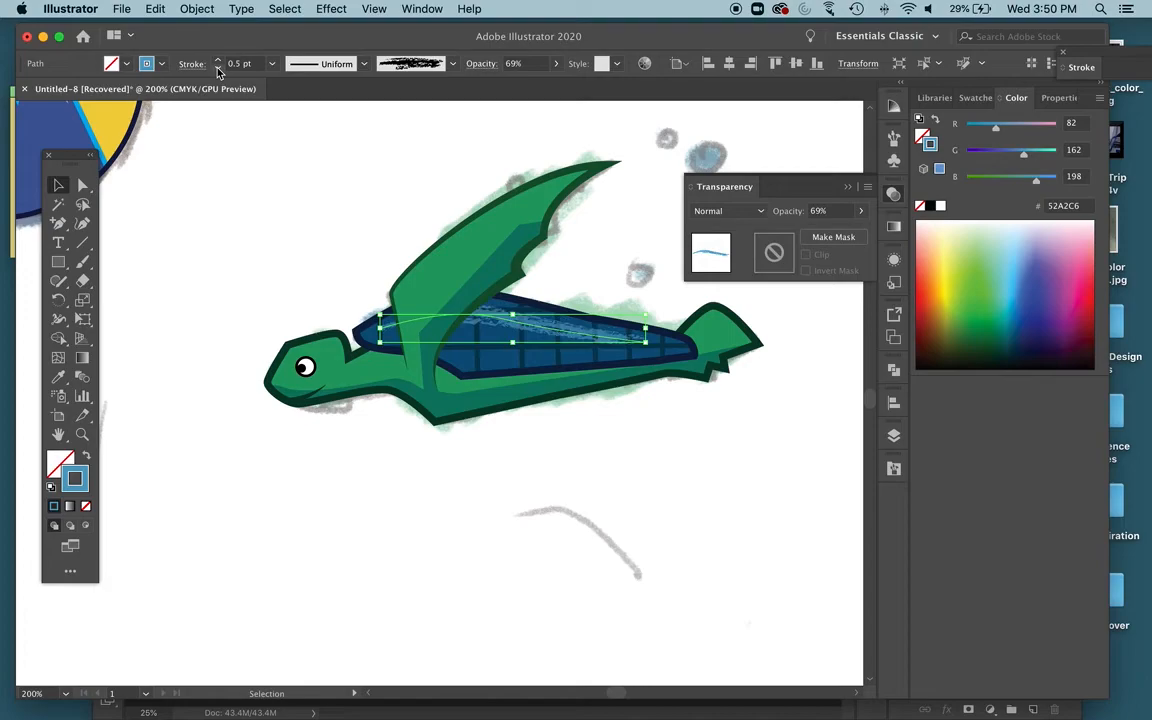
key("Up")
key("Up")
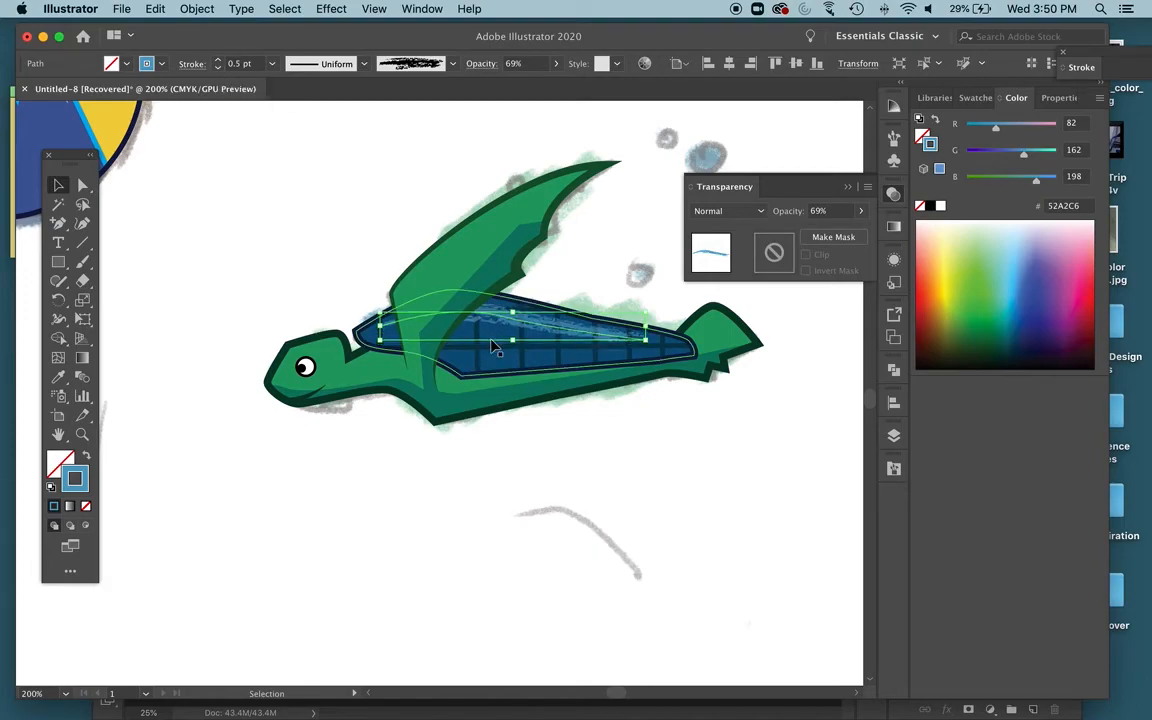
left_click(293, 183)
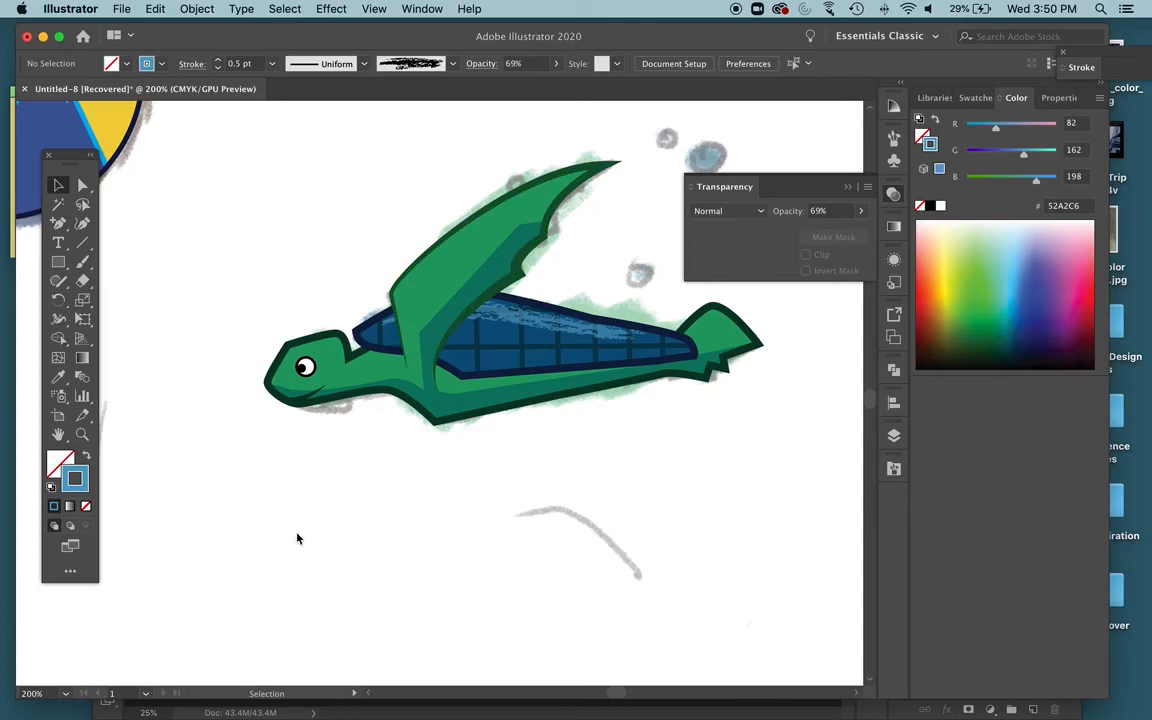
Compare the turtle's paths with the underlying sketch in outline mode, then return to the preview and examine the finished shading
scroll(292, 527, "down", 3)
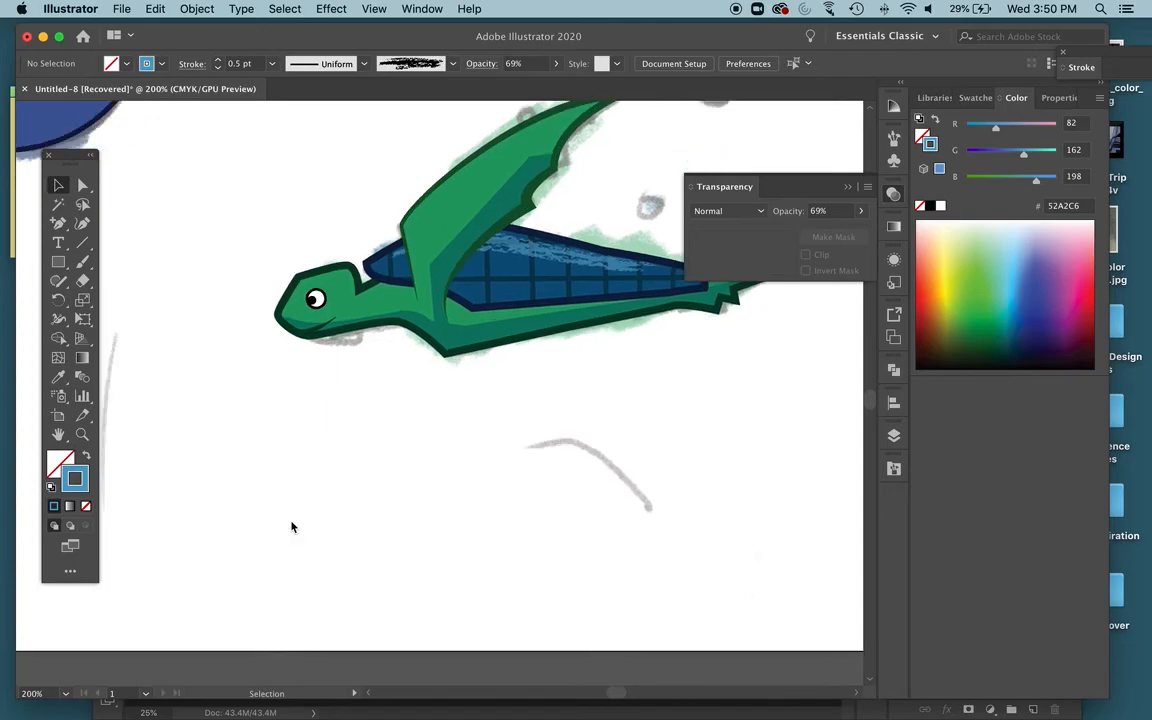
scroll(292, 527, "up", 2)
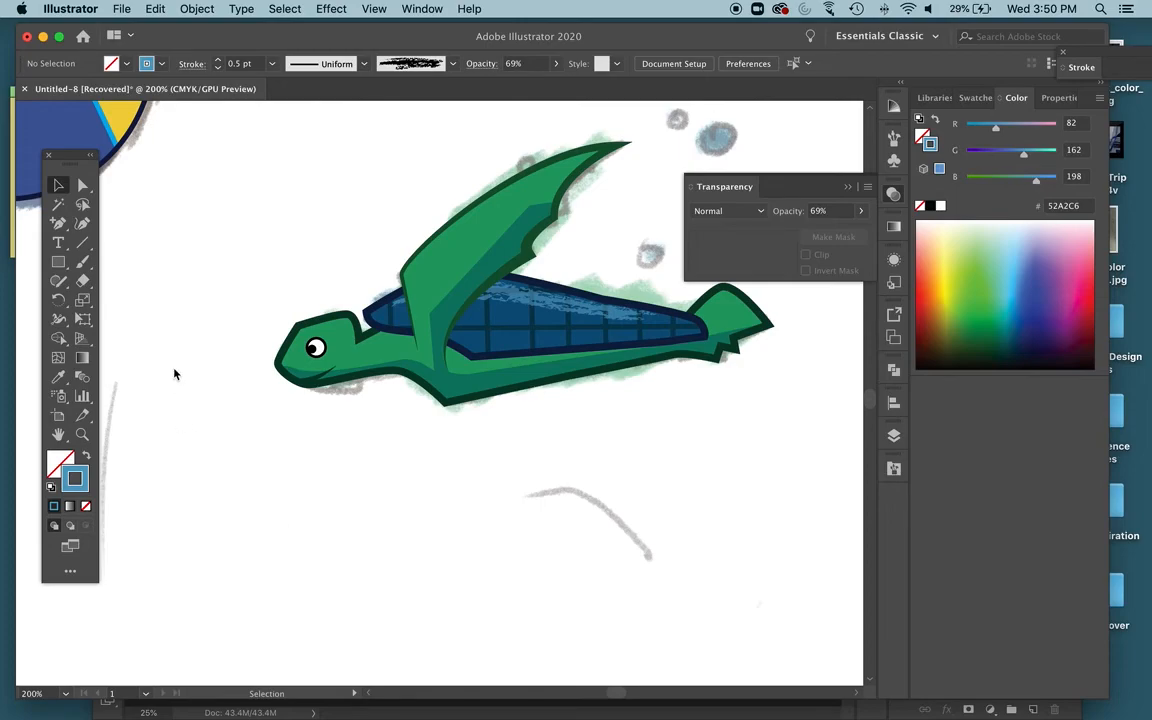
key("super+y")
key("super+y")
key("super+y")
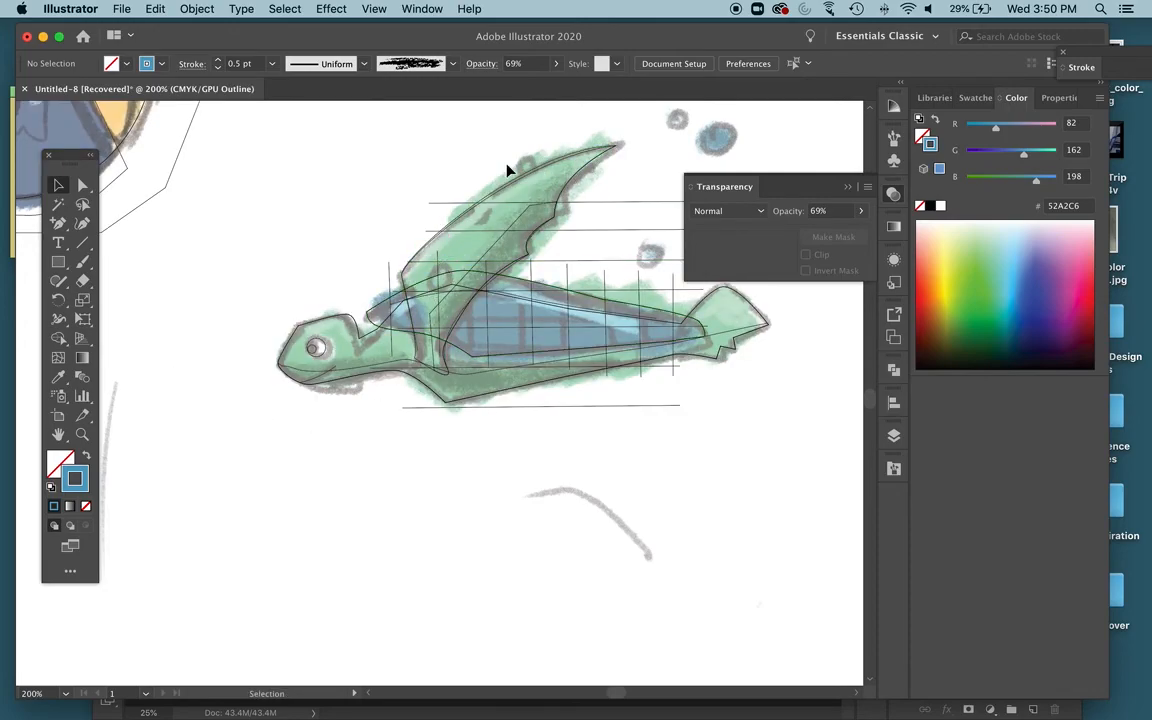
scroll(553, 303, "up", 3)
scroll(543, 303, "right", 3)
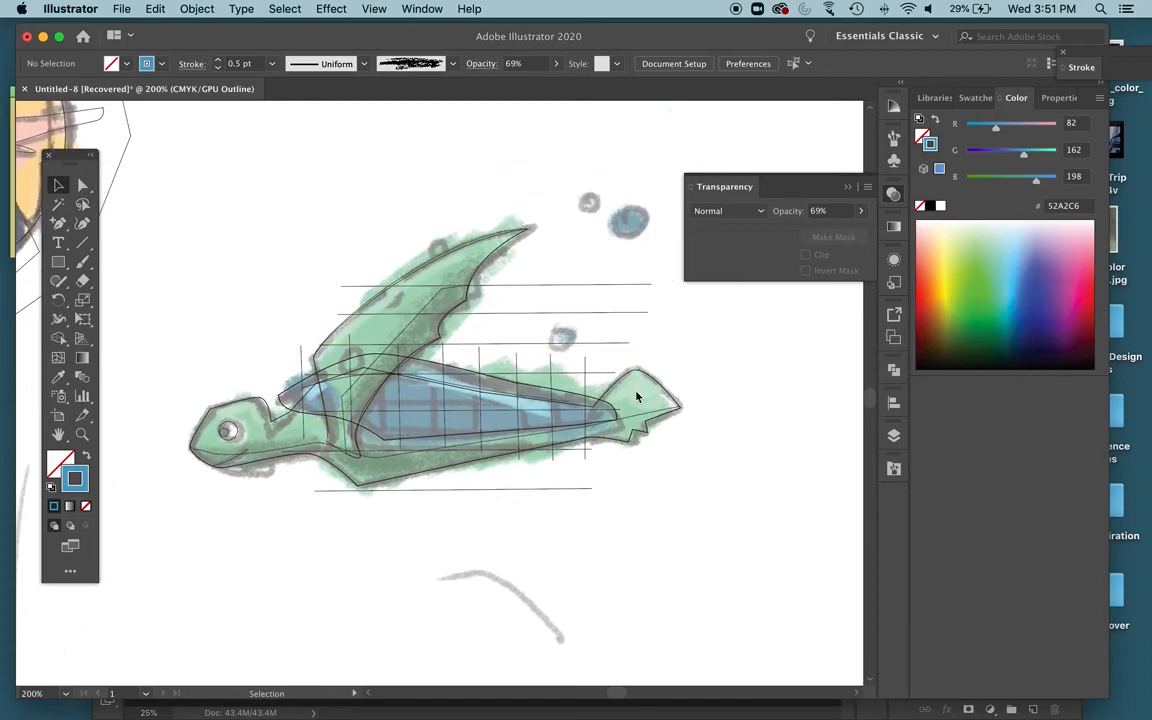
key("super+y")
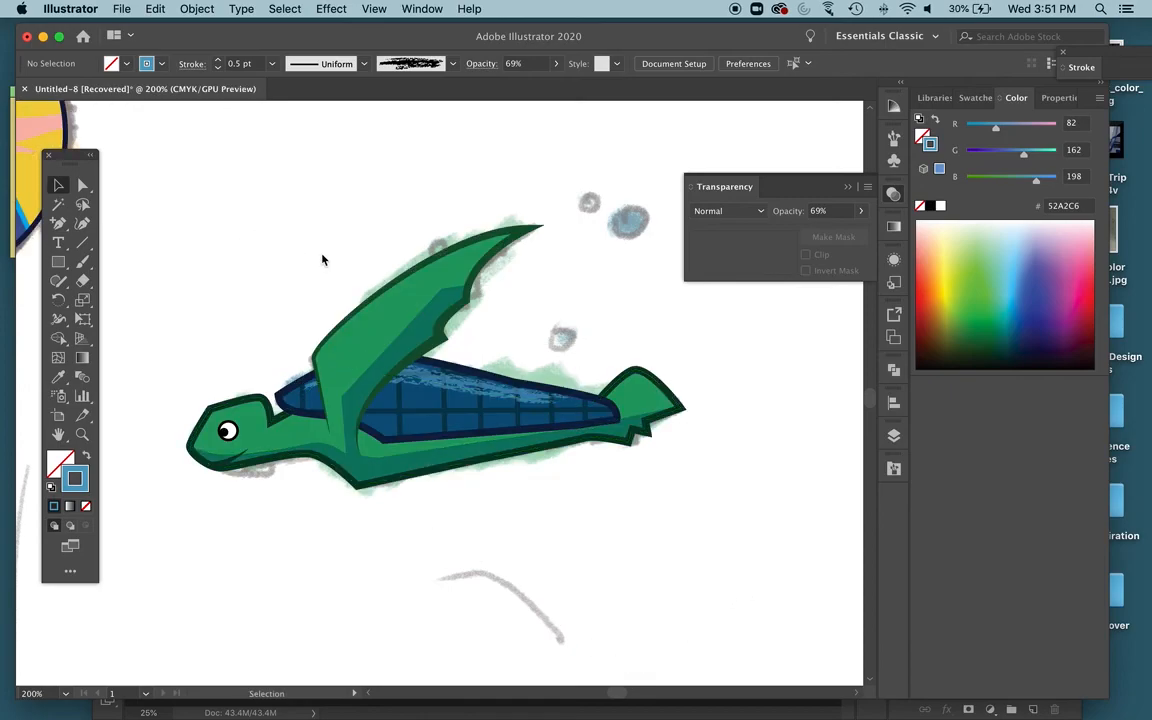
scroll(322, 259, "down", 2)
scroll(322, 259, "left", 3)
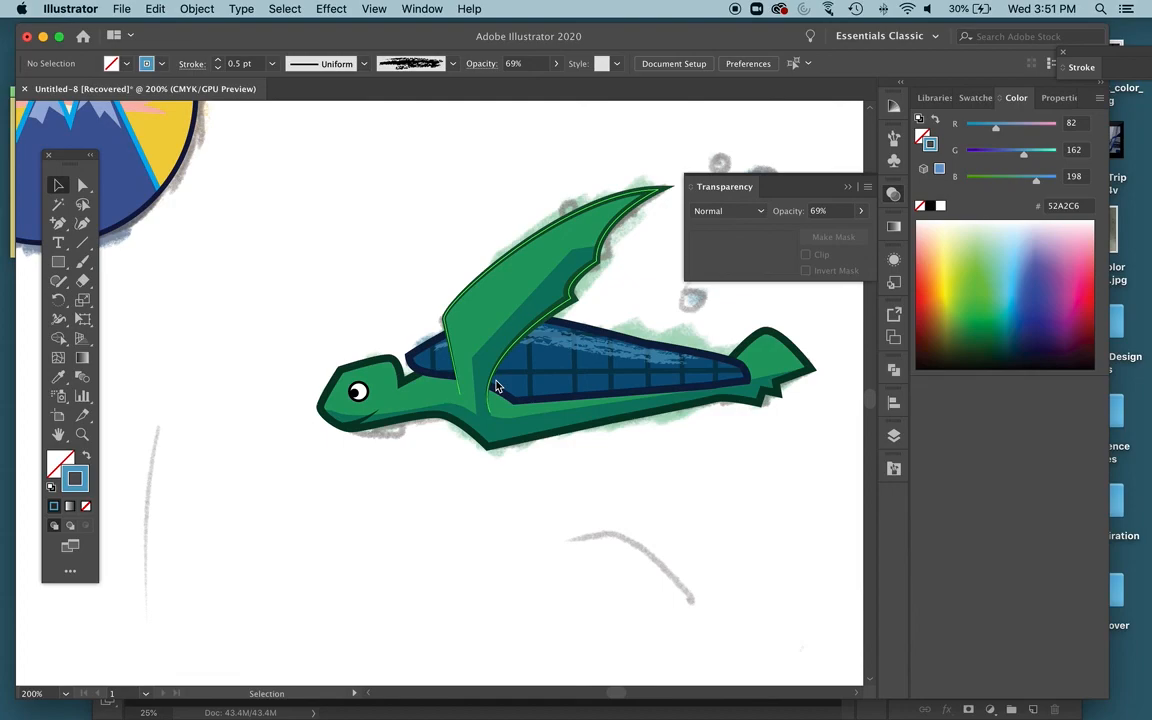
View the whole artboard at 50% and centre it to review the turtle beside the other icons and sketches
key("super+minus")
key("super+minus")
key("super+minus")
key("super+minus")
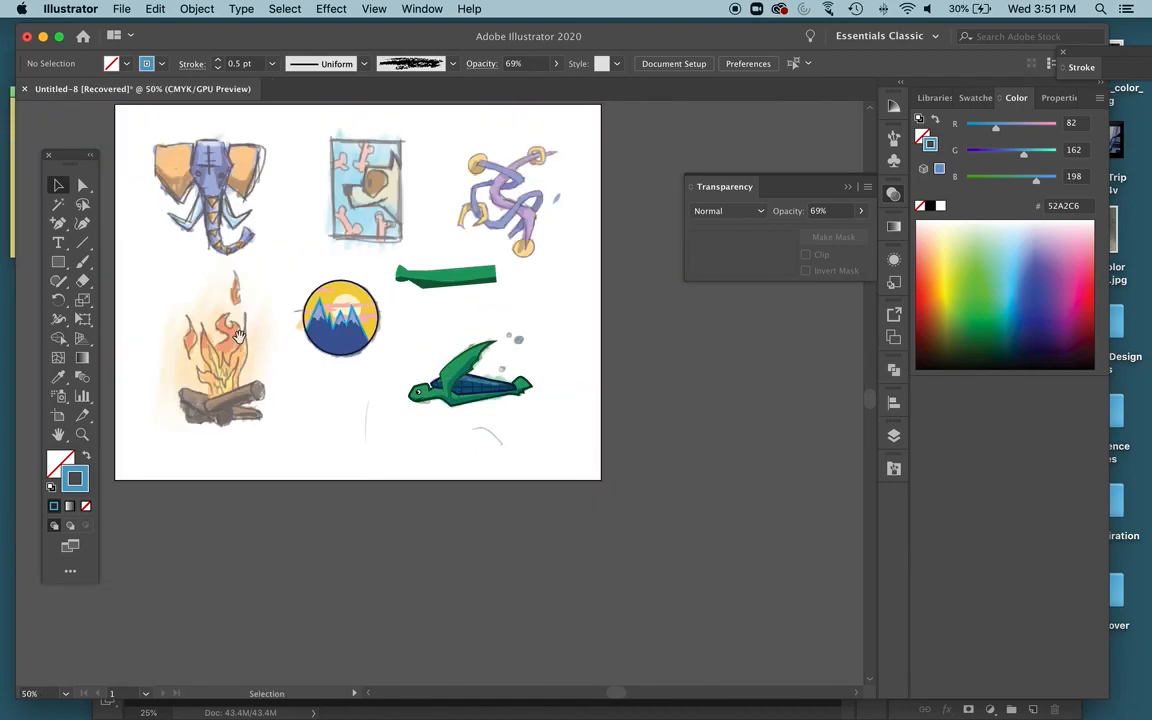
key("space")
left_click_drag(249, 340, 386, 433)
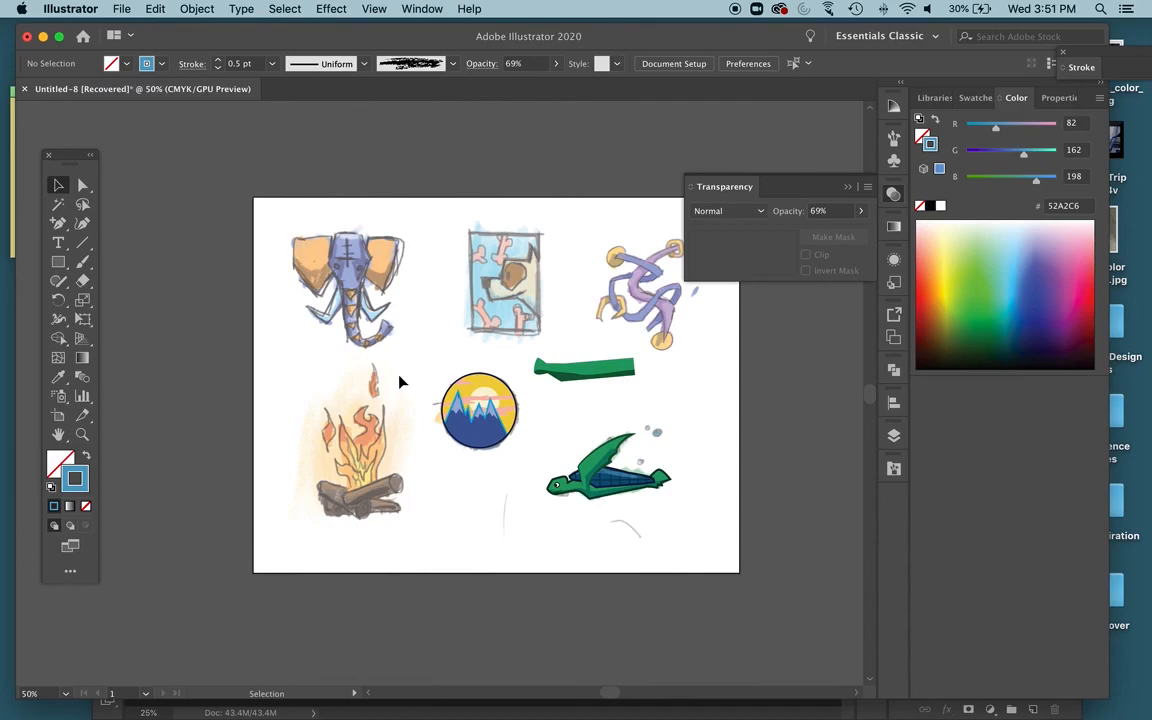